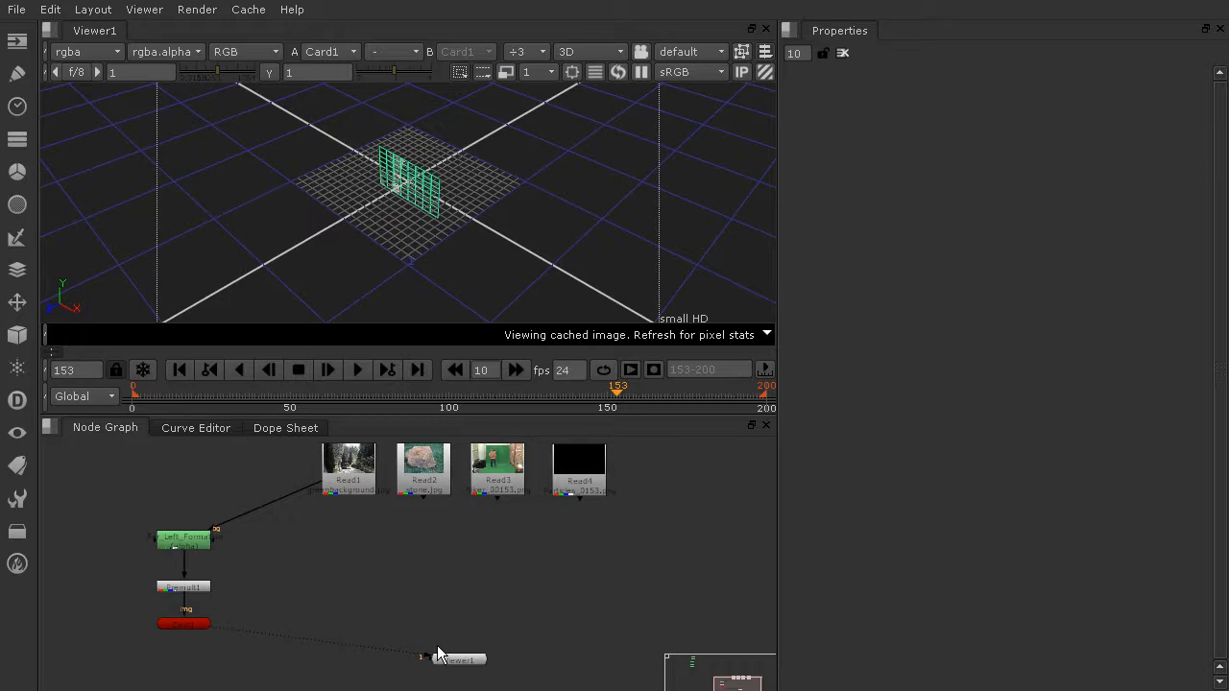
Add a Roto node to the node graph and connect its input to the Read1 background image
left_click(342, 457)
left_click(337, 564)
key("Tab")
type("r")
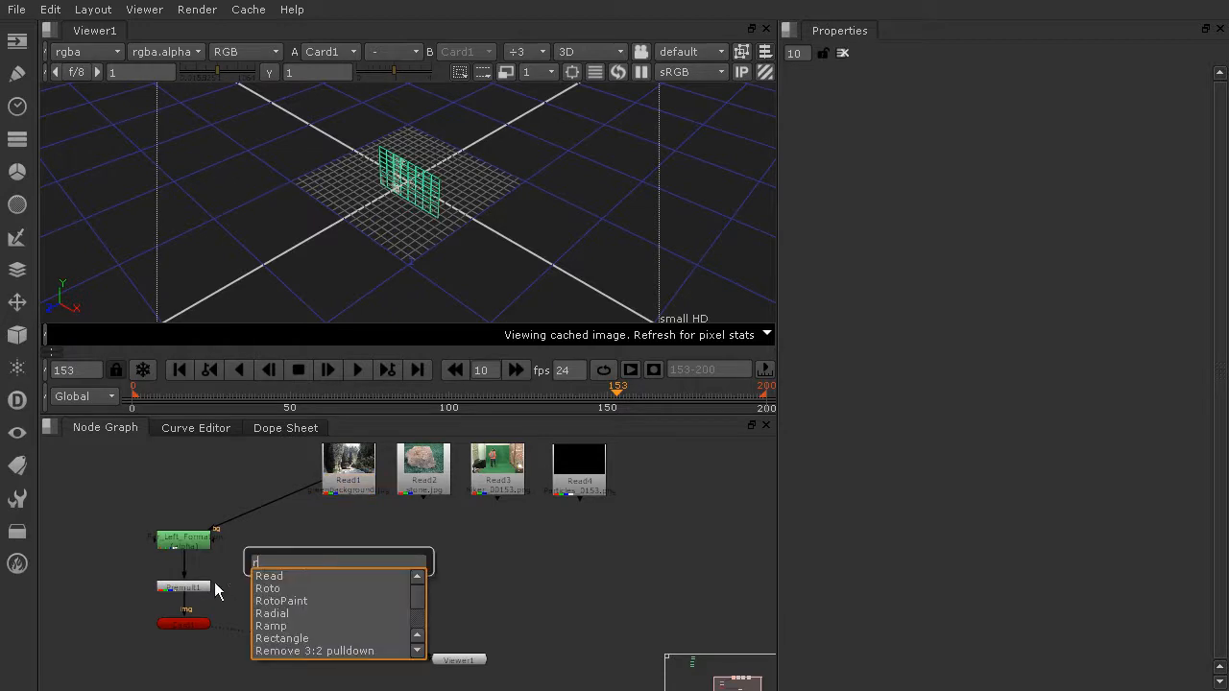
left_click(267, 588)
left_click_drag(322, 551, 351, 486)
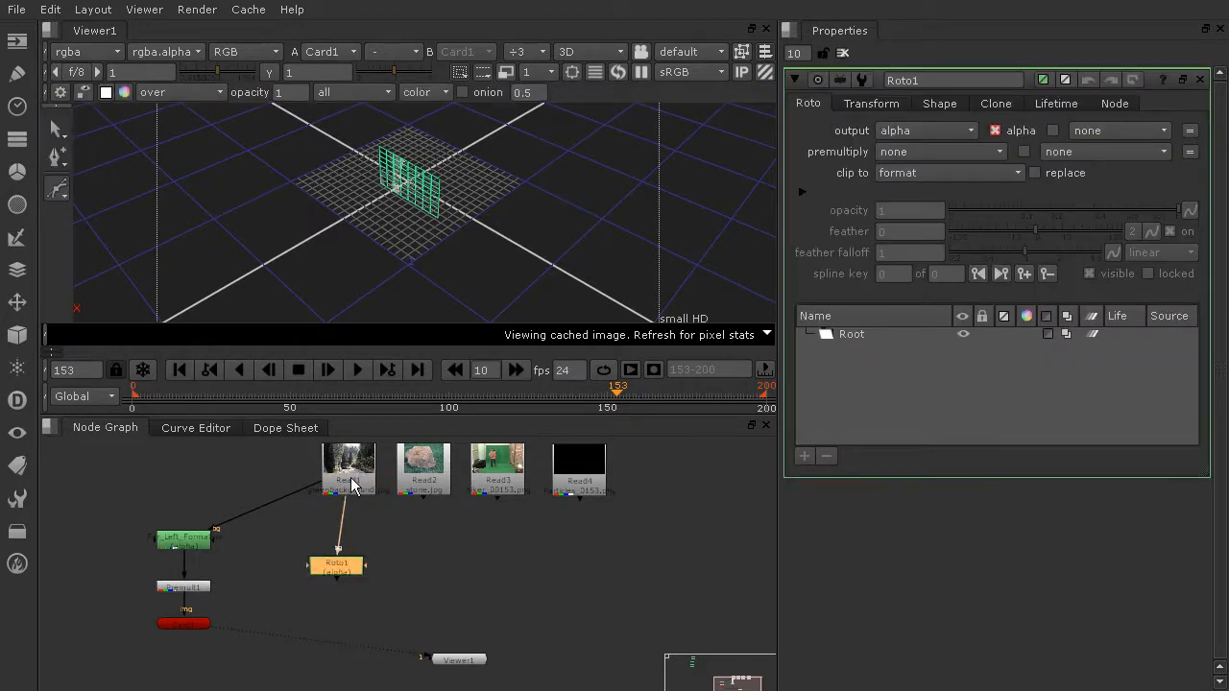
Show the Roto1 node's image in the viewer and enlarge the viewer pane
scroll(446, 235, "up", 5)
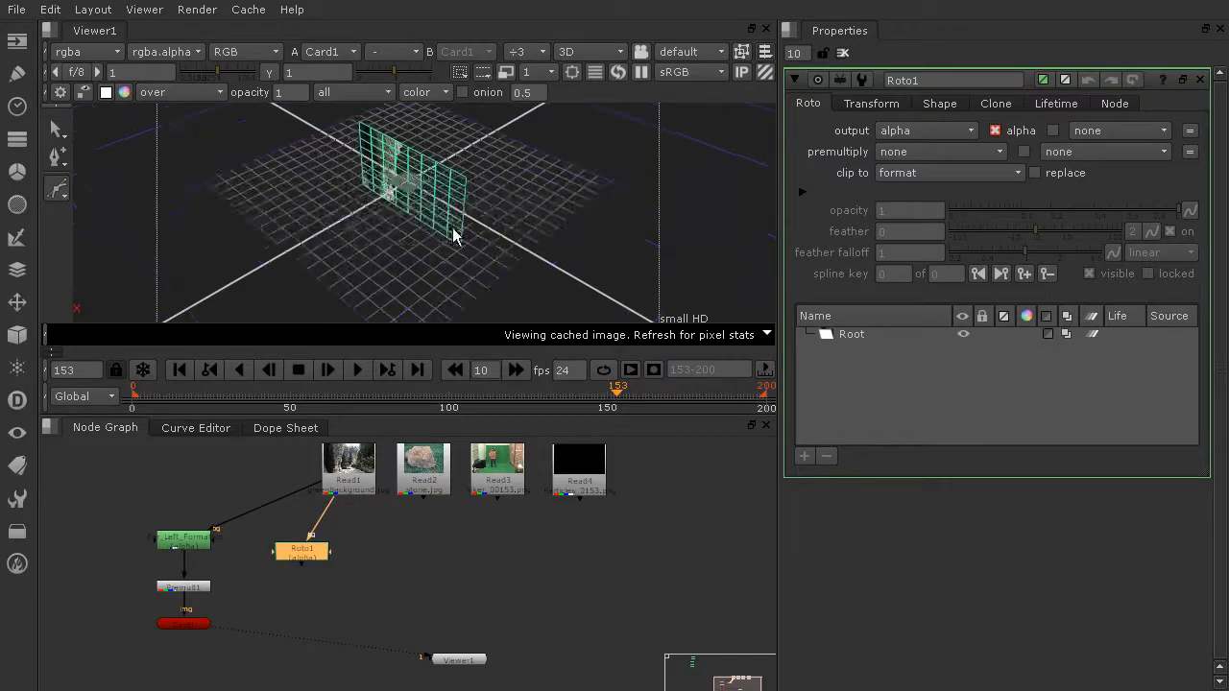
left_click_drag(274, 262, 387, 123, "ctrl")
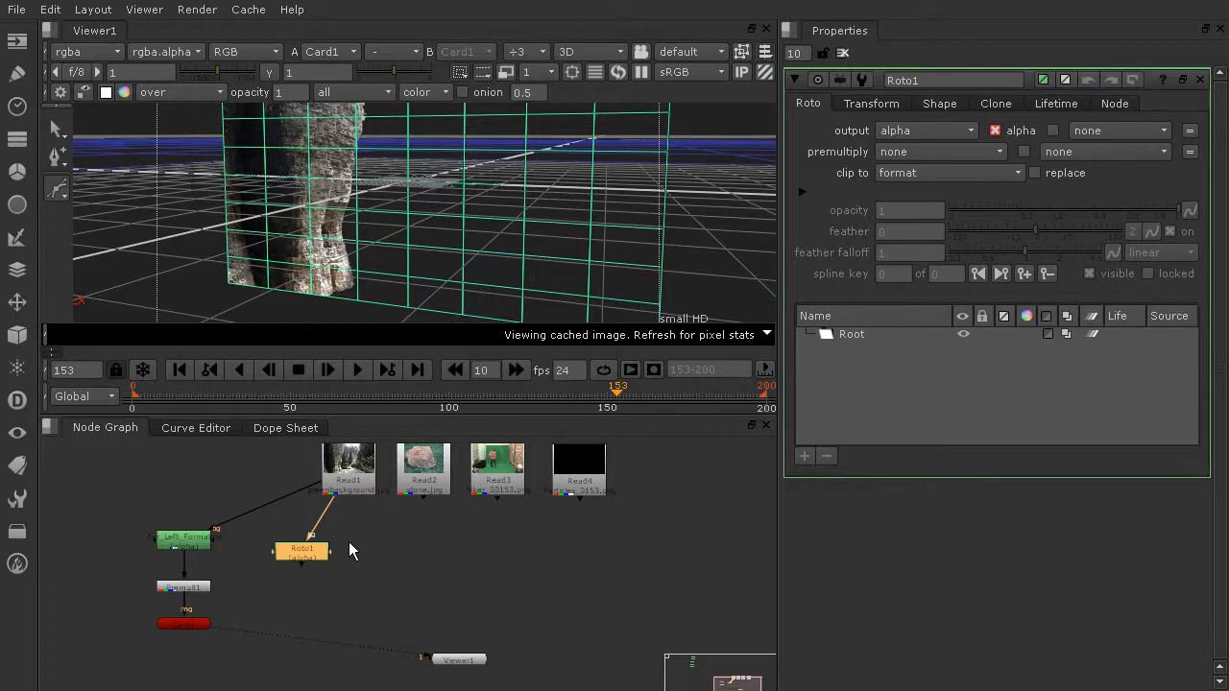
key("1")
left_click_drag(301, 554, 280, 542)
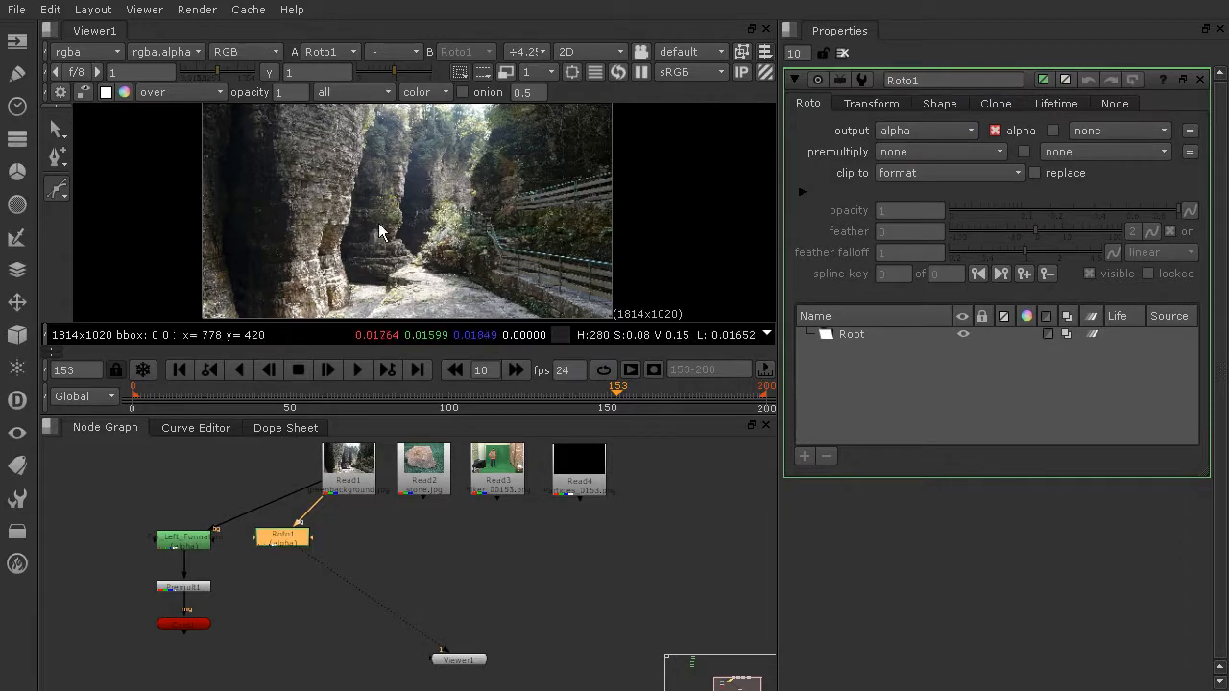
left_click_drag(540, 412, 541, 477)
middle_click_drag(474, 257, 478, 249)
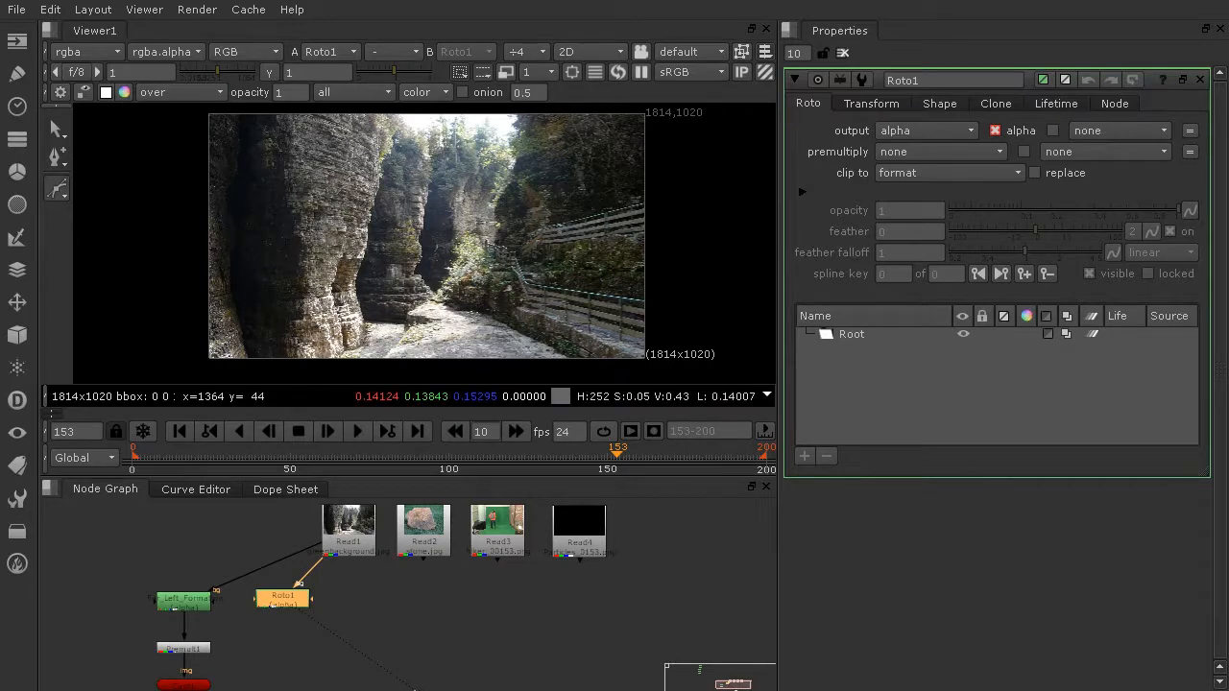
left_click(471, 293)
scroll(474, 300, "up", 3)
scroll(475, 307, "up", 3)
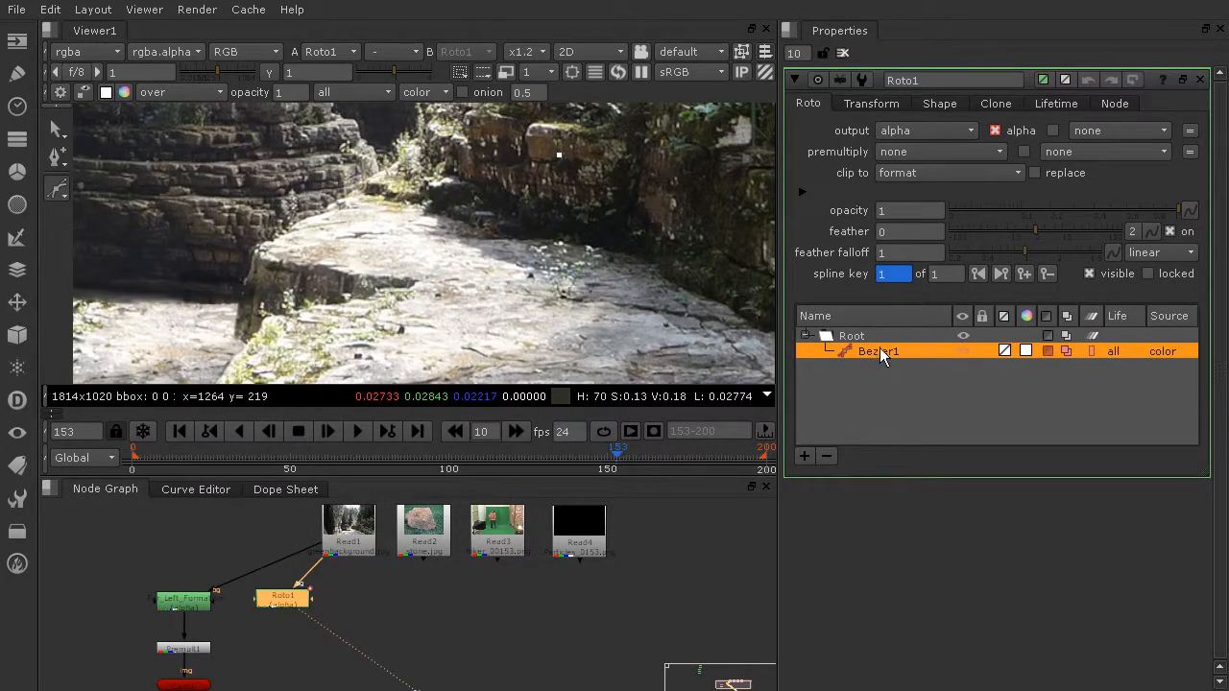
key("Delete")
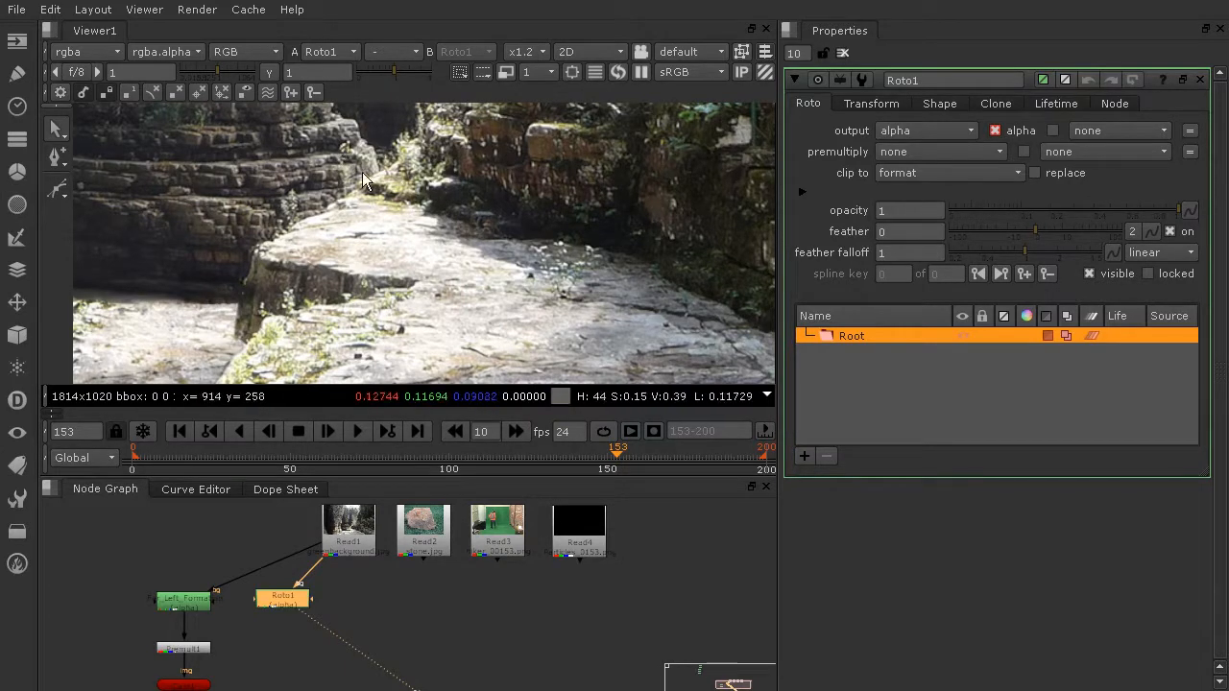
Start a Bezier shape in Roto1, tracing the rock path's left edge from its far end down to the image's bottom border
left_click(57, 189)
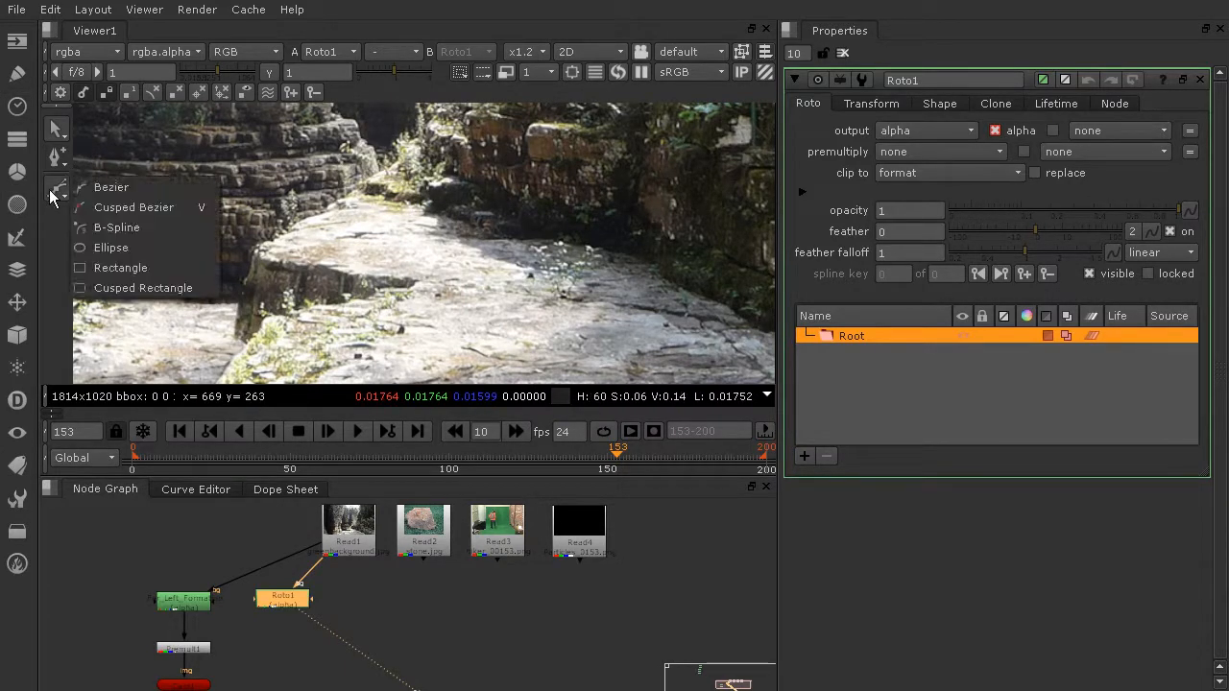
left_click(173, 191)
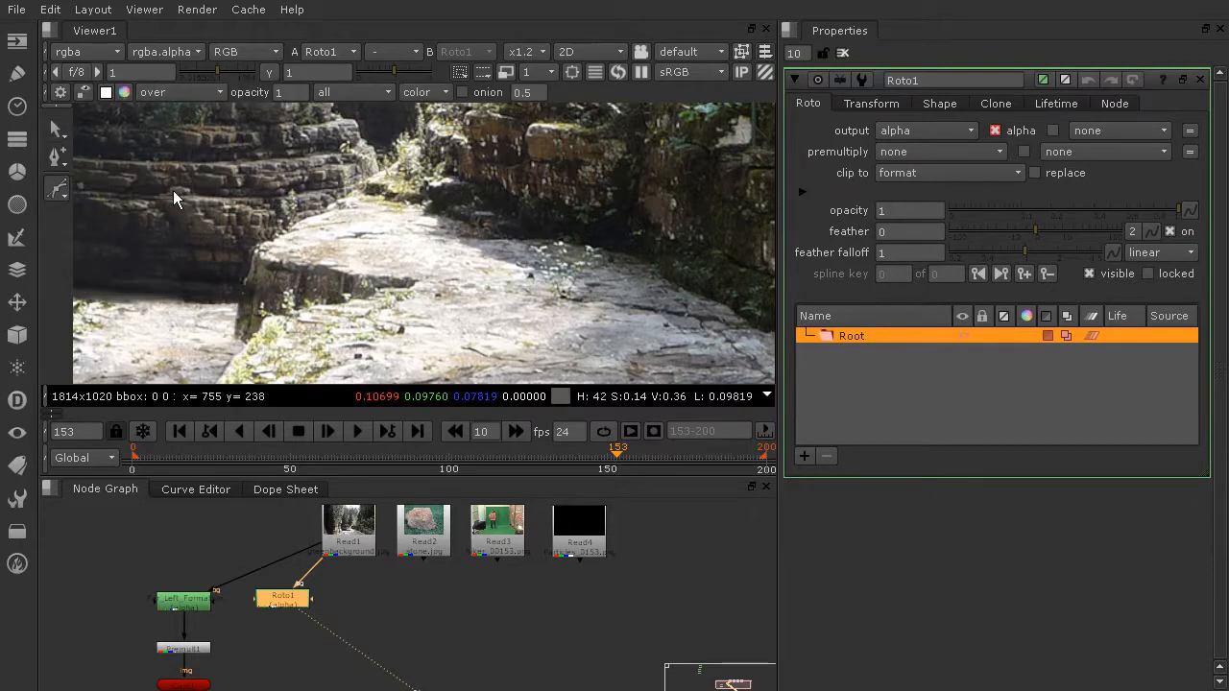
left_click(385, 171)
left_click(326, 204)
left_click_drag(308, 220, 371, 293)
left_click(341, 305)
middle_click_drag(264, 337, 307, 151)
left_click(289, 155)
left_click(248, 219)
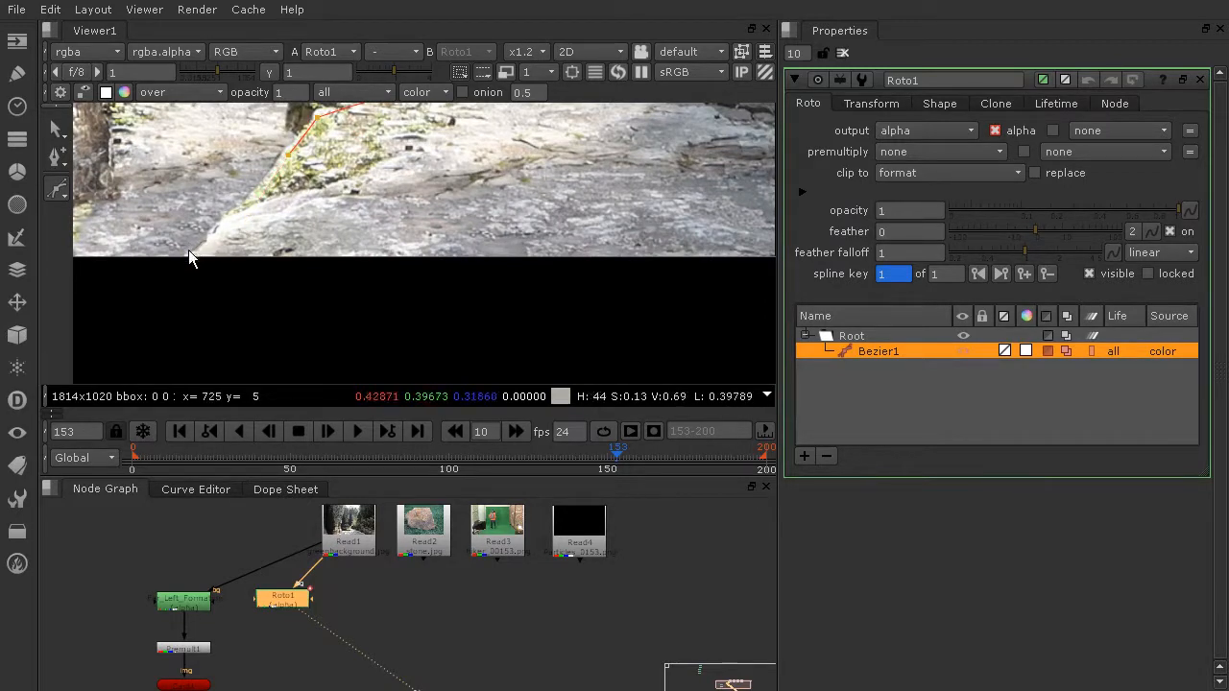
left_click(189, 255)
Continue the Bezier along the image's bottom border and up the path's right edge, closing it at the starting point
middle_click_drag(607, 270, 258, 293)
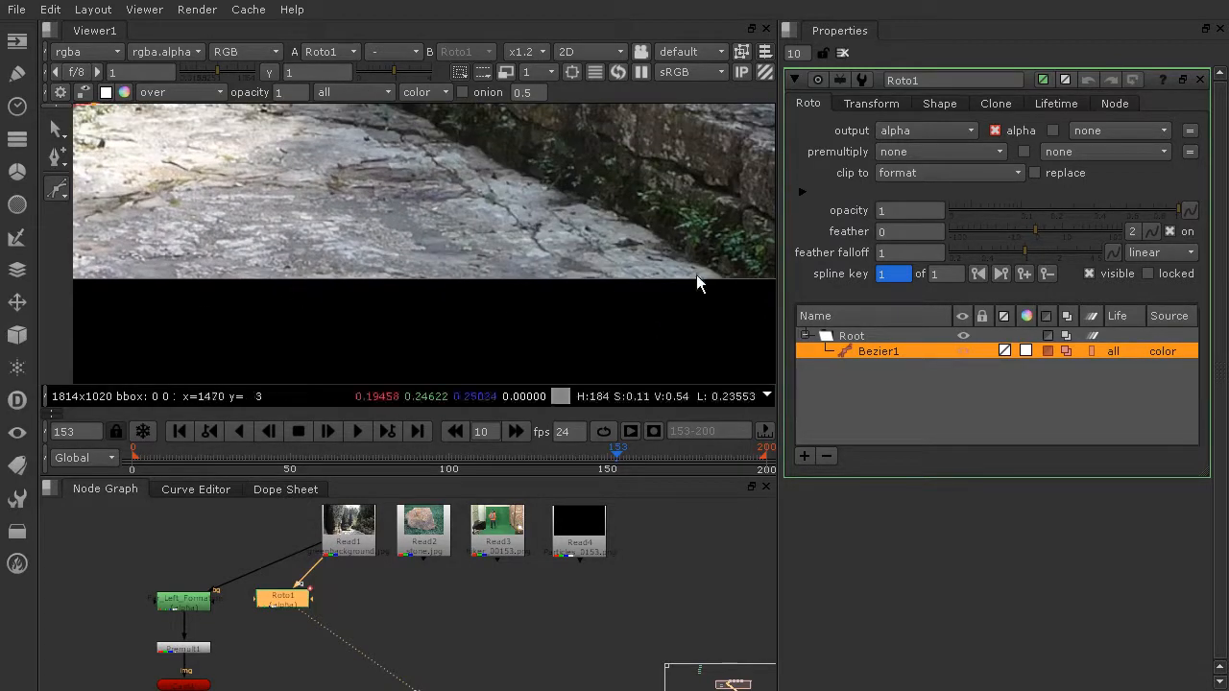
left_click(735, 289)
left_click_drag(669, 245, 641, 229)
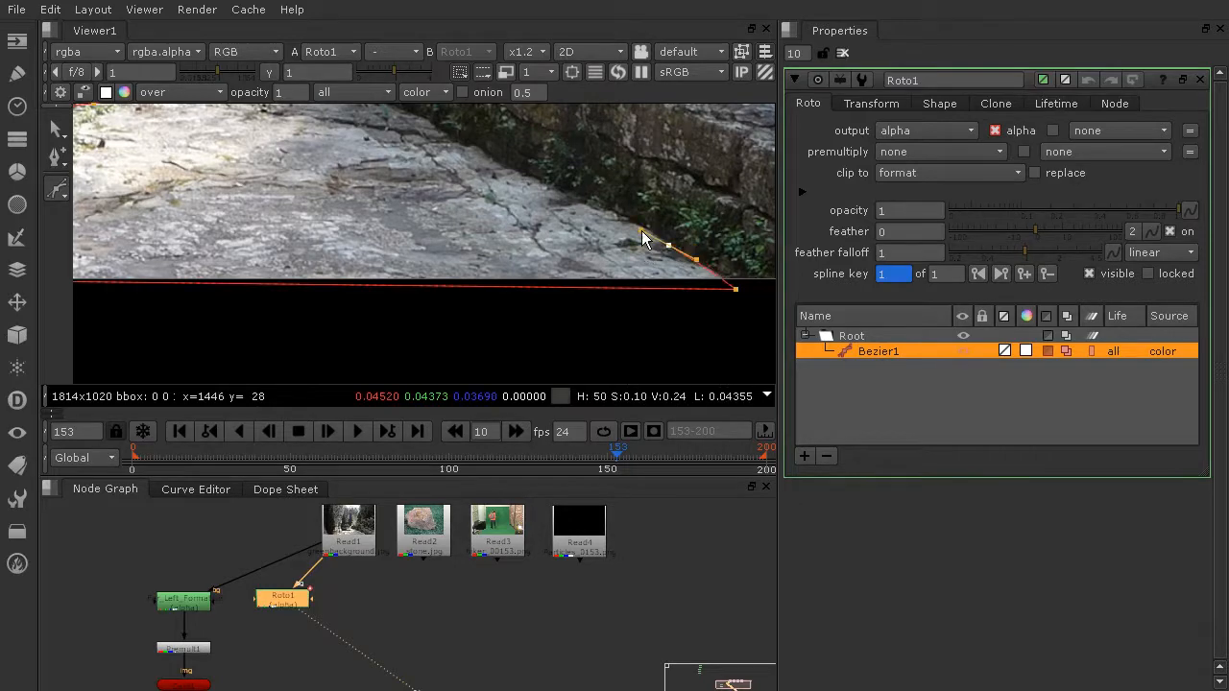
left_click(463, 148)
middle_click_drag(469, 146, 442, 237)
left_click(431, 231)
left_click_drag(339, 186, 235, 171)
middle_click_drag(177, 186, 241, 280)
scroll(241, 280, "down", 1)
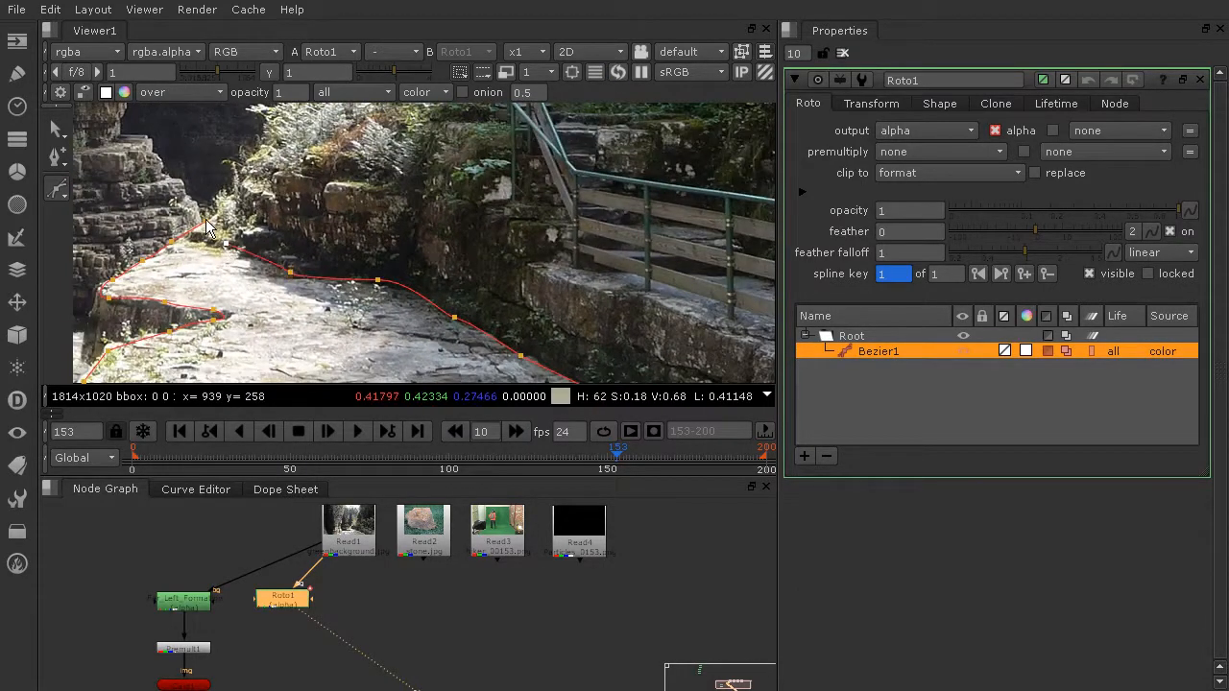
left_click(205, 222)
scroll(353, 283, "down", 7)
middle_click_drag(379, 281, 489, 316)
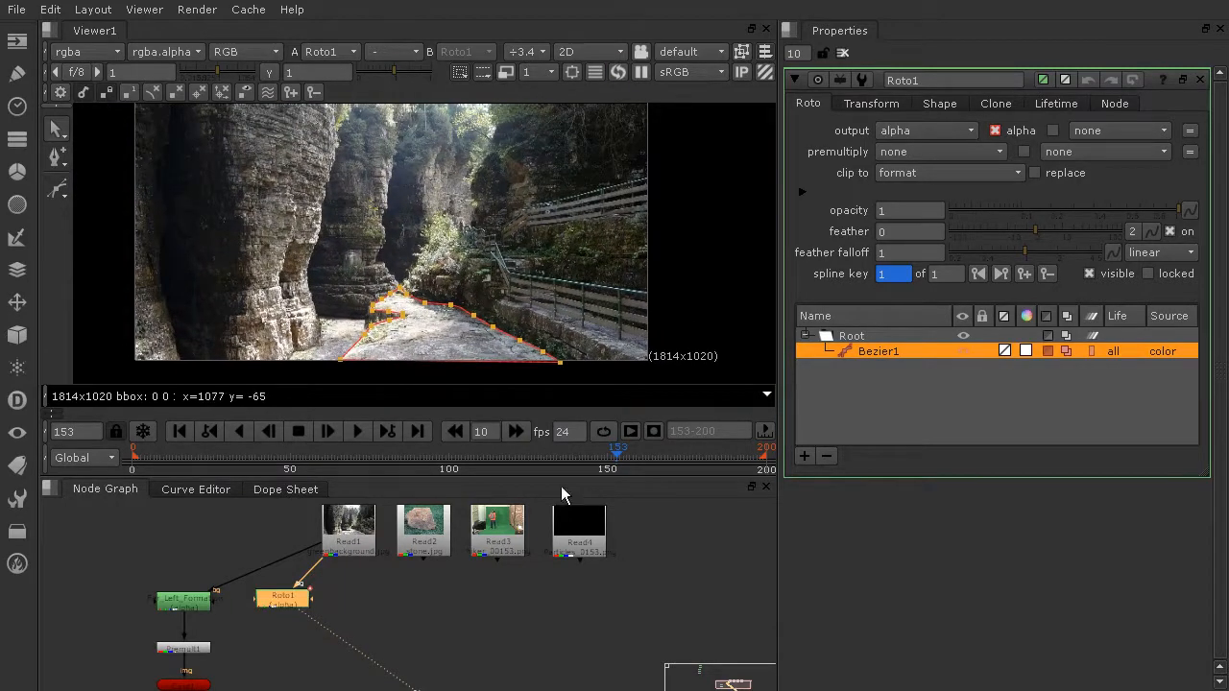
Add a second Roto node, connect it to the Read1 background image and show it in the viewer
left_click(396, 625)
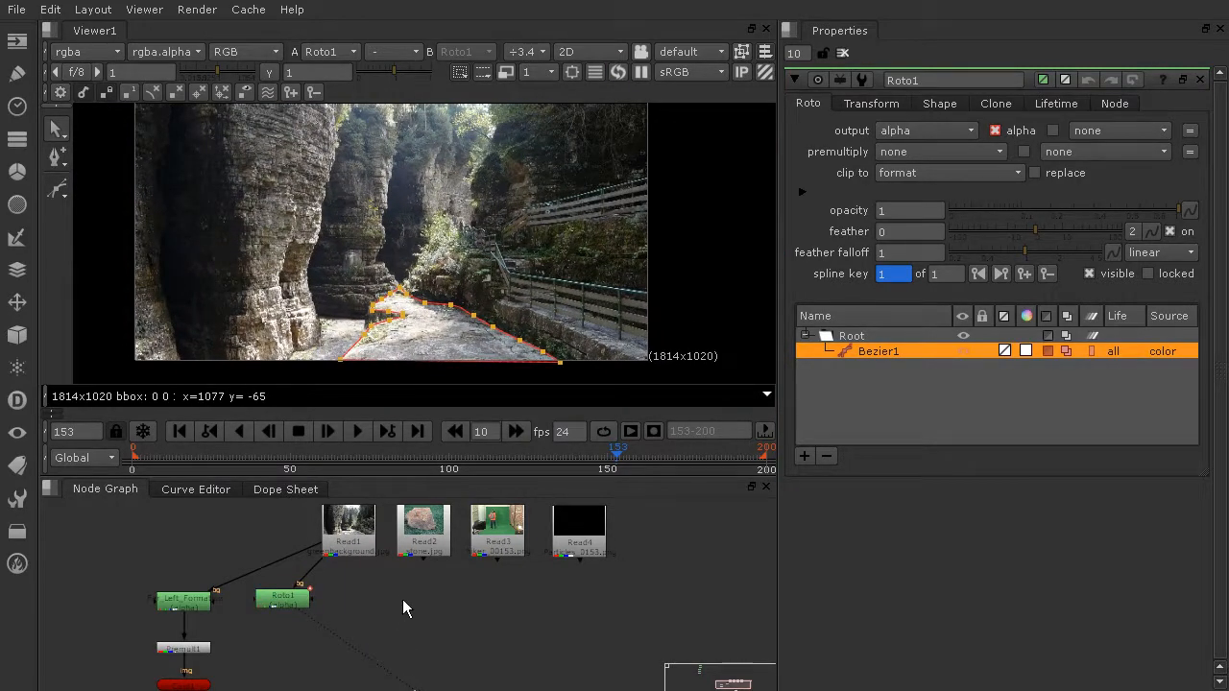
key("Tab")
key("Return")
left_click(393, 568)
left_click_drag(384, 580, 348, 537)
left_click_drag(396, 606, 370, 606)
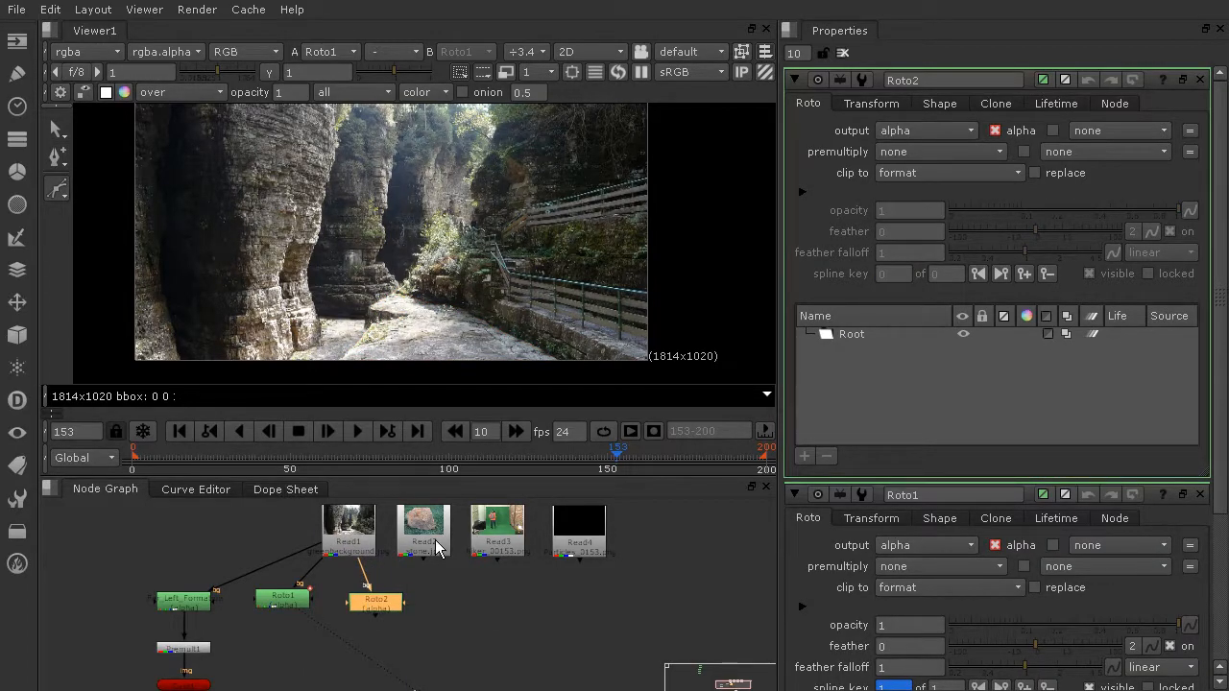
key("1")
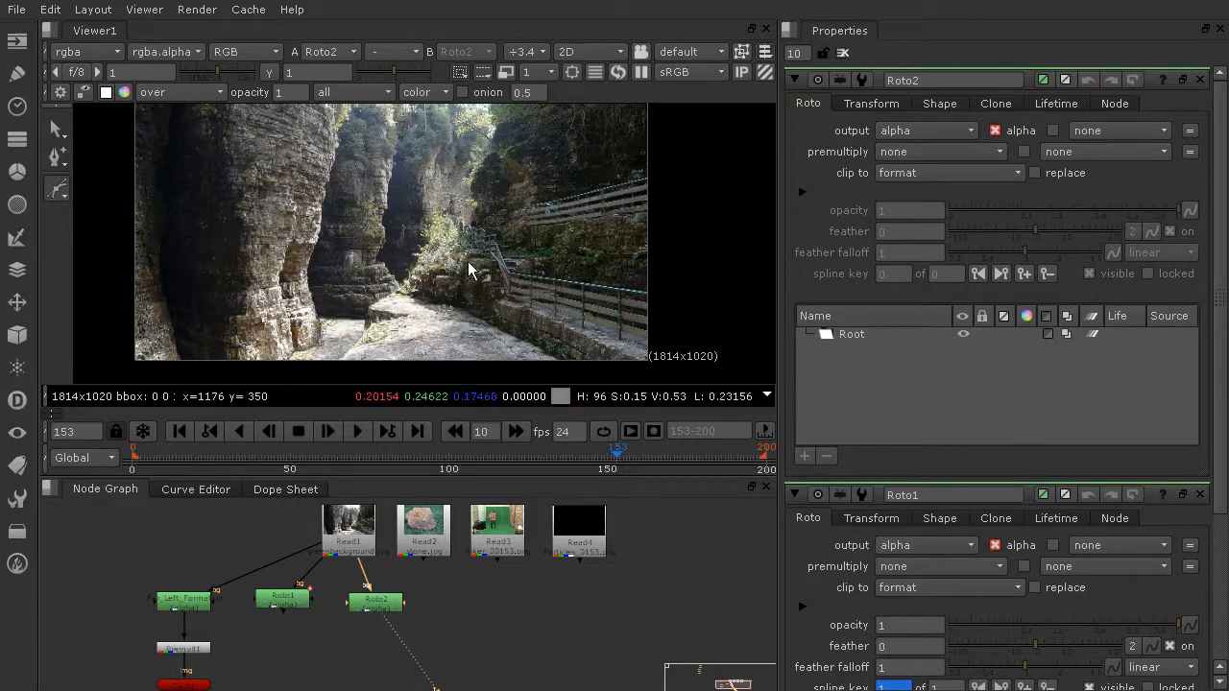
Examine the bushes, staircase and wooden railing on the right side of the background image to plan the second roto shape
scroll(471, 268, "up", 5)
scroll(492, 261, "down", 3)
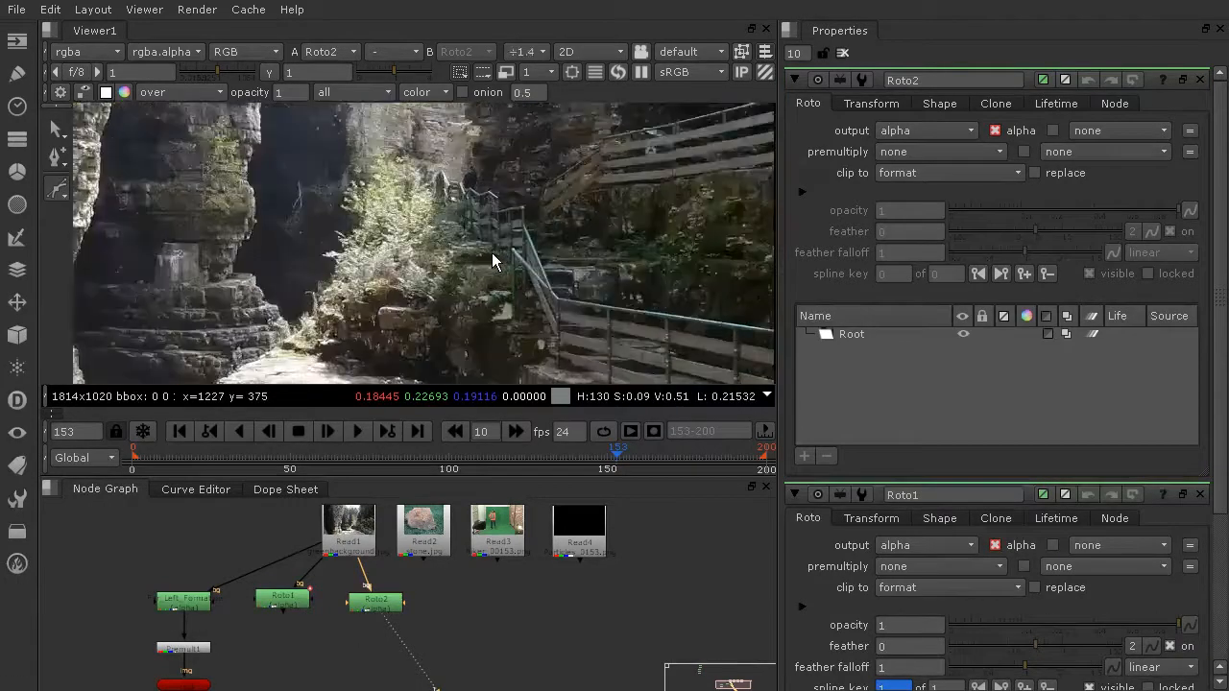
scroll(469, 213, "up", 6)
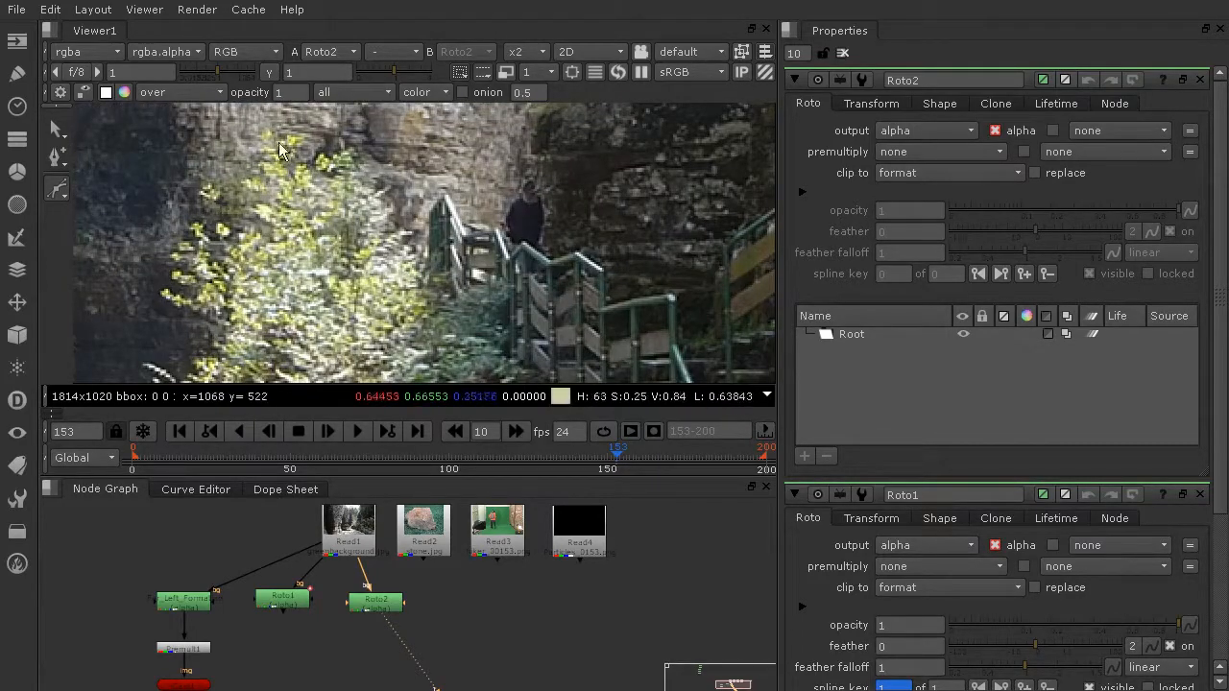
scroll(269, 278, "down", 1)
middle_click_drag(273, 282, 443, 93)
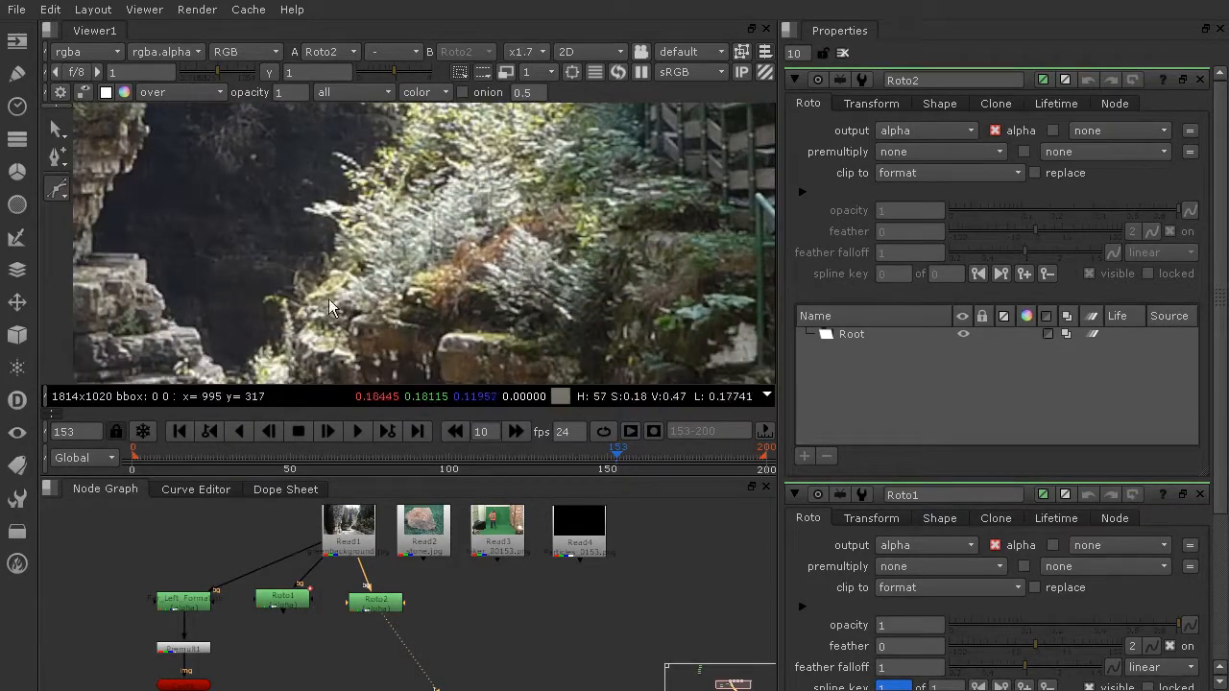
scroll(325, 304, "down", 2)
middle_click_drag(393, 332, 262, 250)
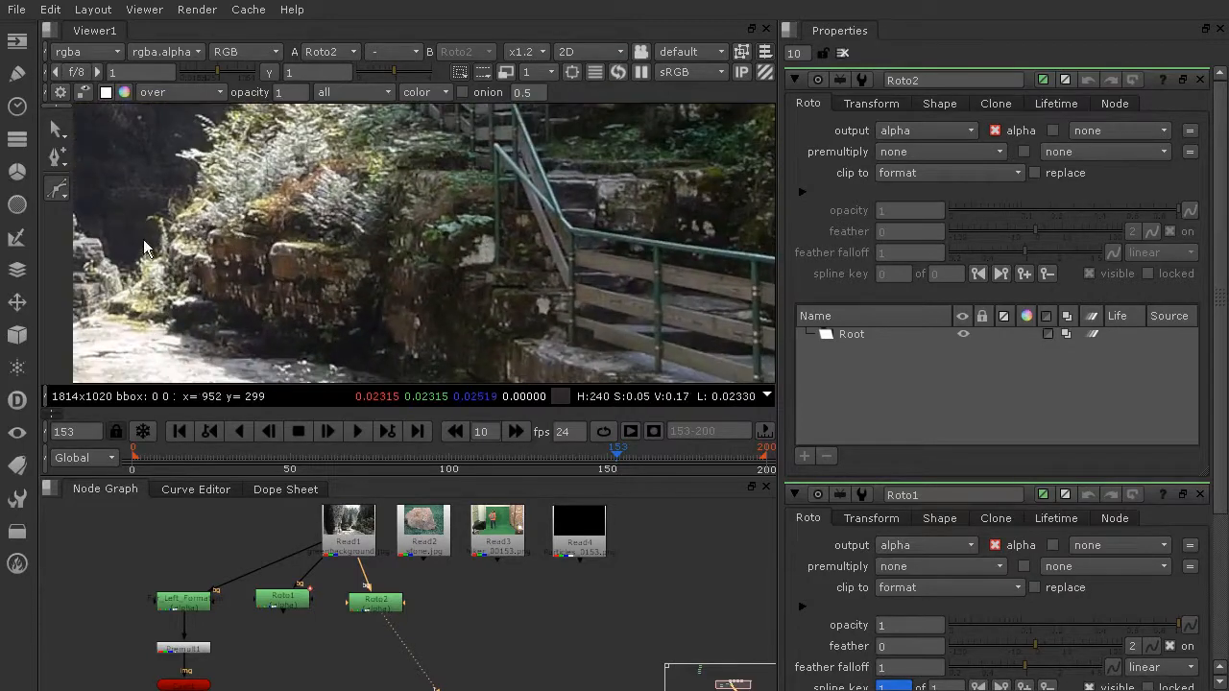
middle_click_drag(474, 355, 311, 143)
middle_click_drag(609, 340, 614, 397)
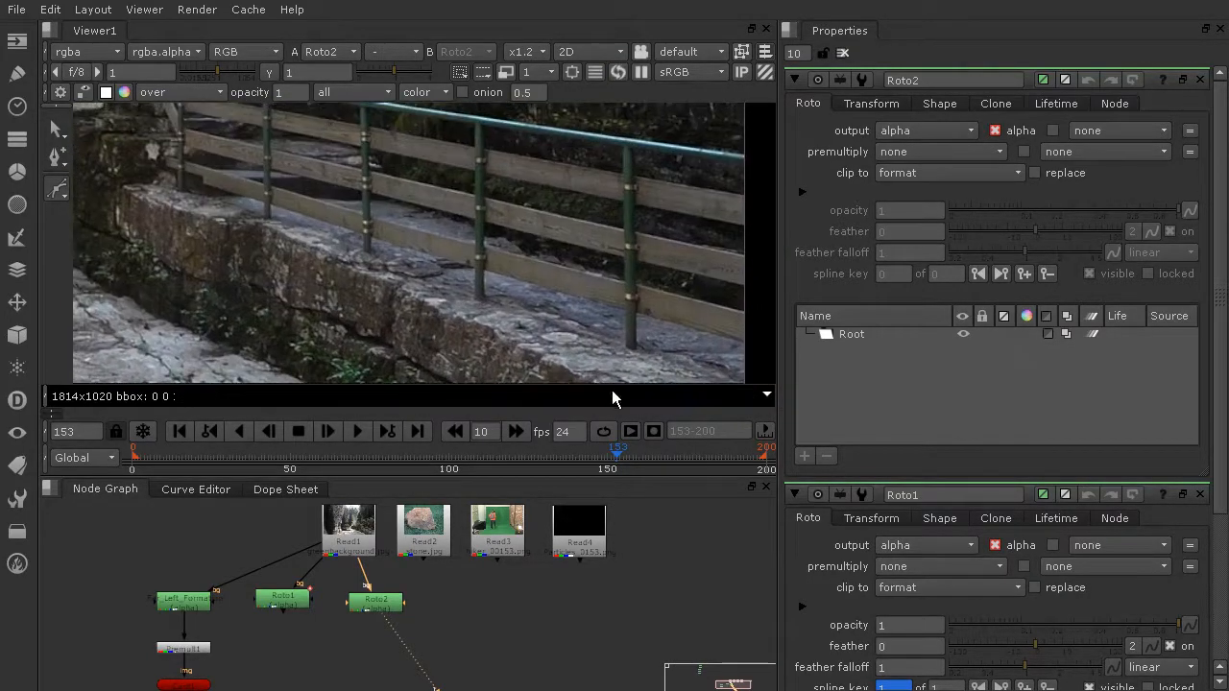
middle_click_drag(342, 173, 529, 252)
middle_click_drag(453, 142, 543, 371)
scroll(556, 329, "down", 8)
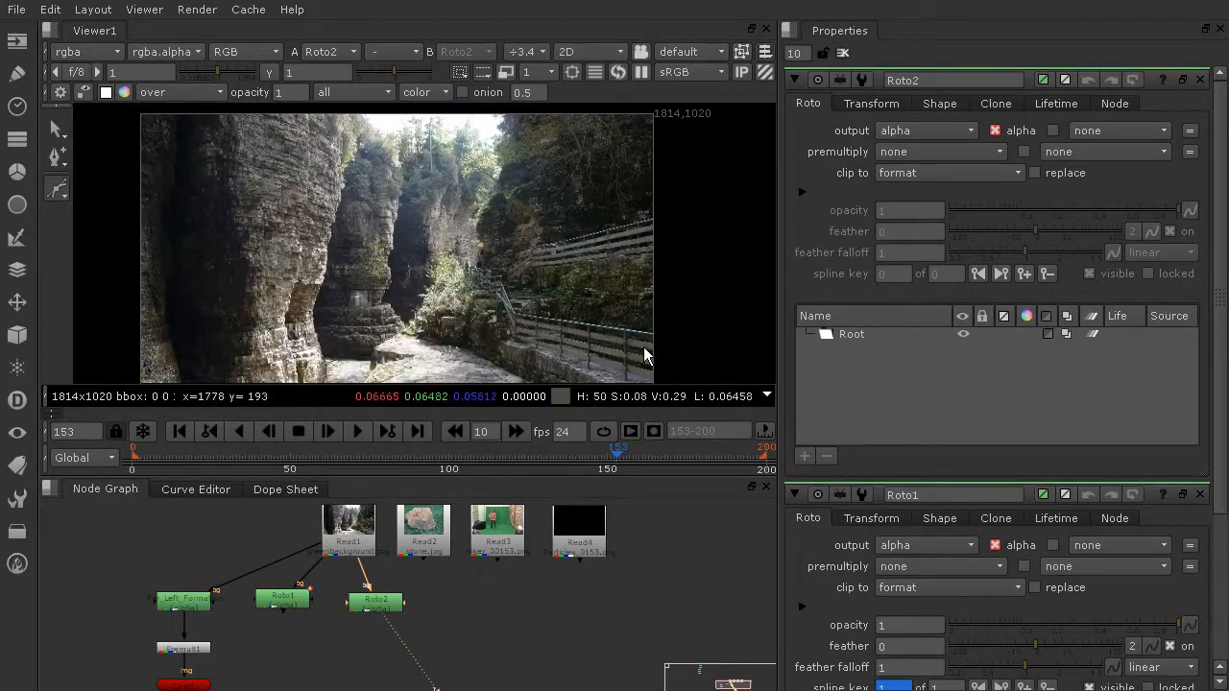
scroll(595, 336, "up", 7)
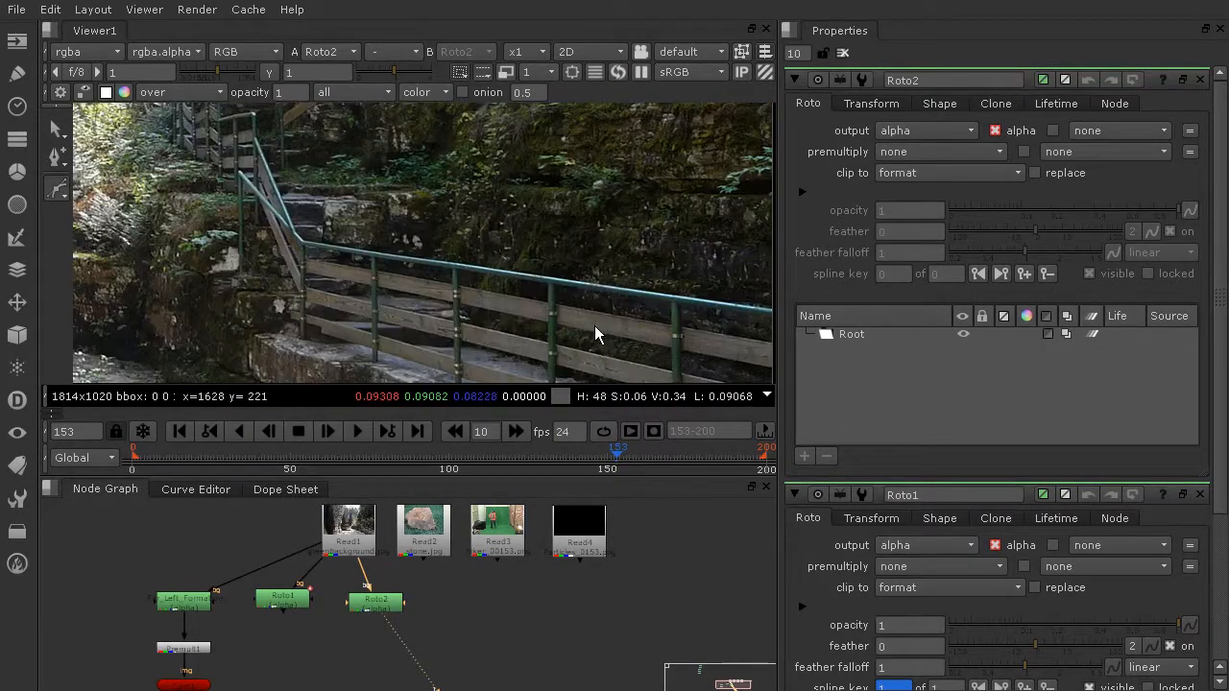
middle_click_drag(594, 325, 584, 274)
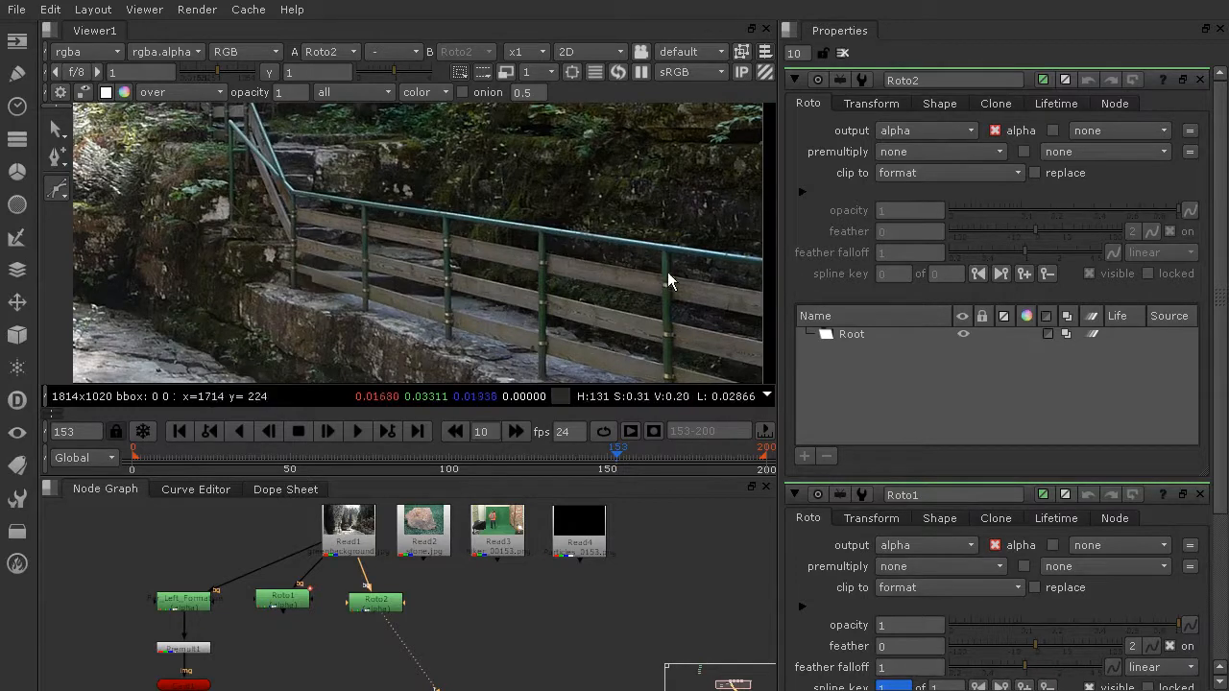
middle_click_drag(694, 262, 560, 259)
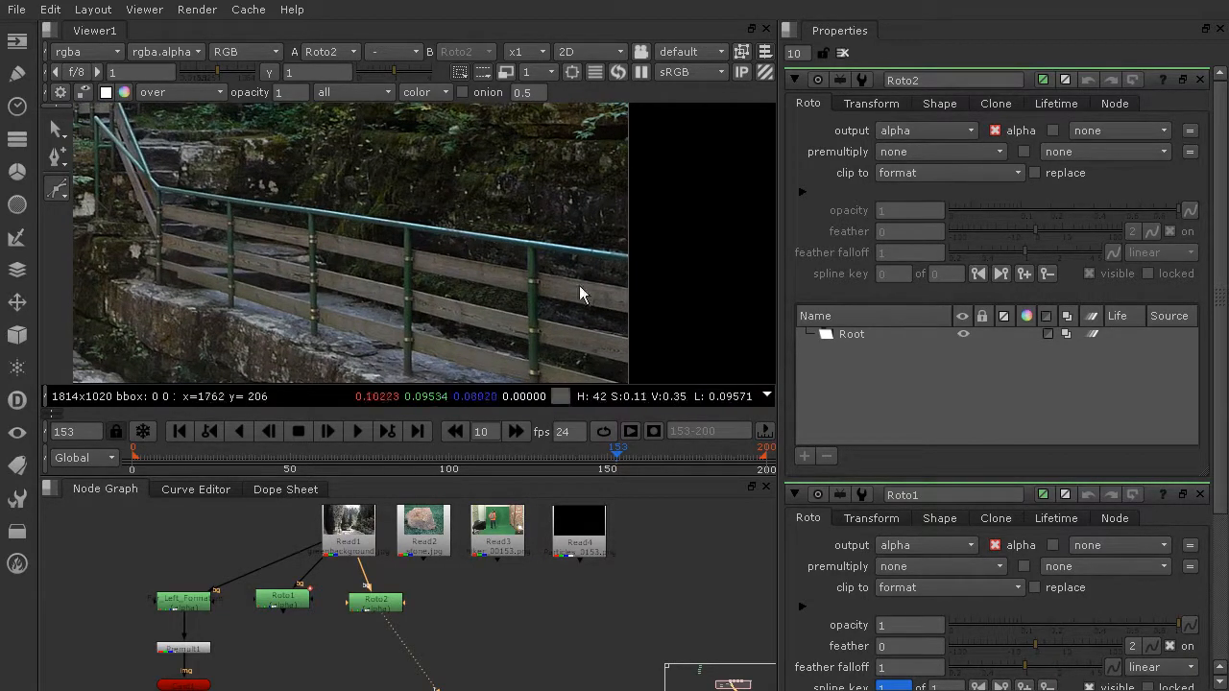
Start a Bezier shape in Roto2 along the top of the lower handrail, from the image's right border to the bend at the stairs
left_click(59, 192)
left_click(55, 196)
left_click(96, 222)
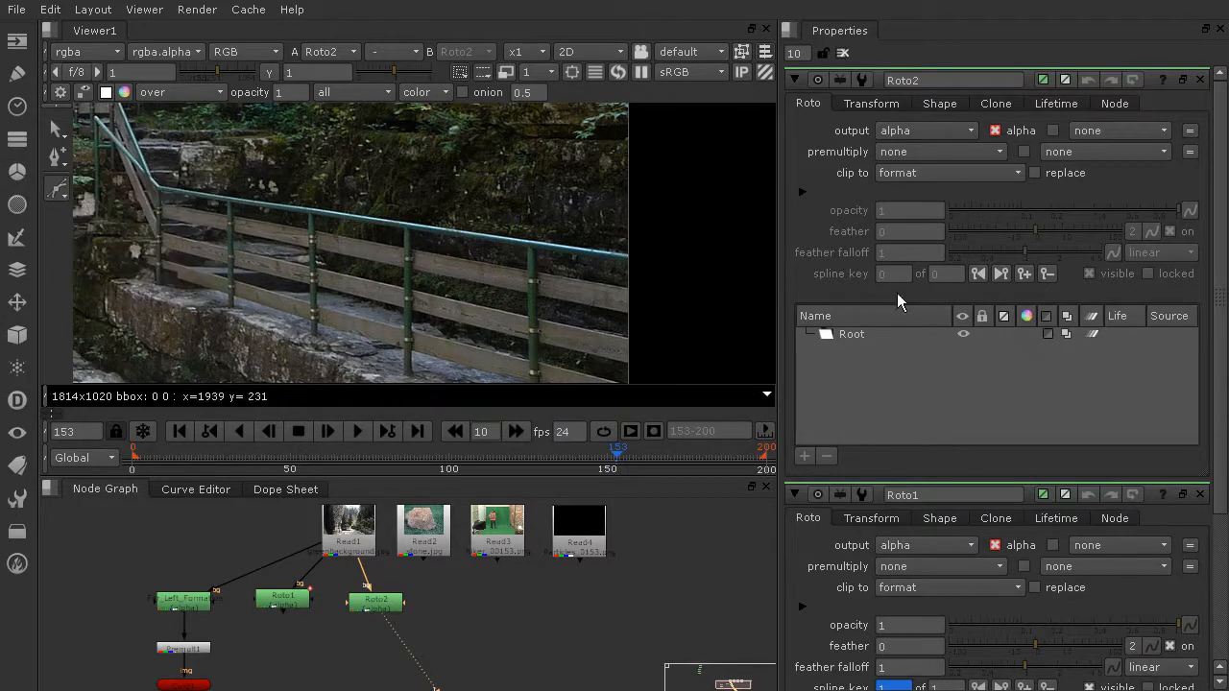
left_click(635, 256)
scroll(152, 181, "up", 5)
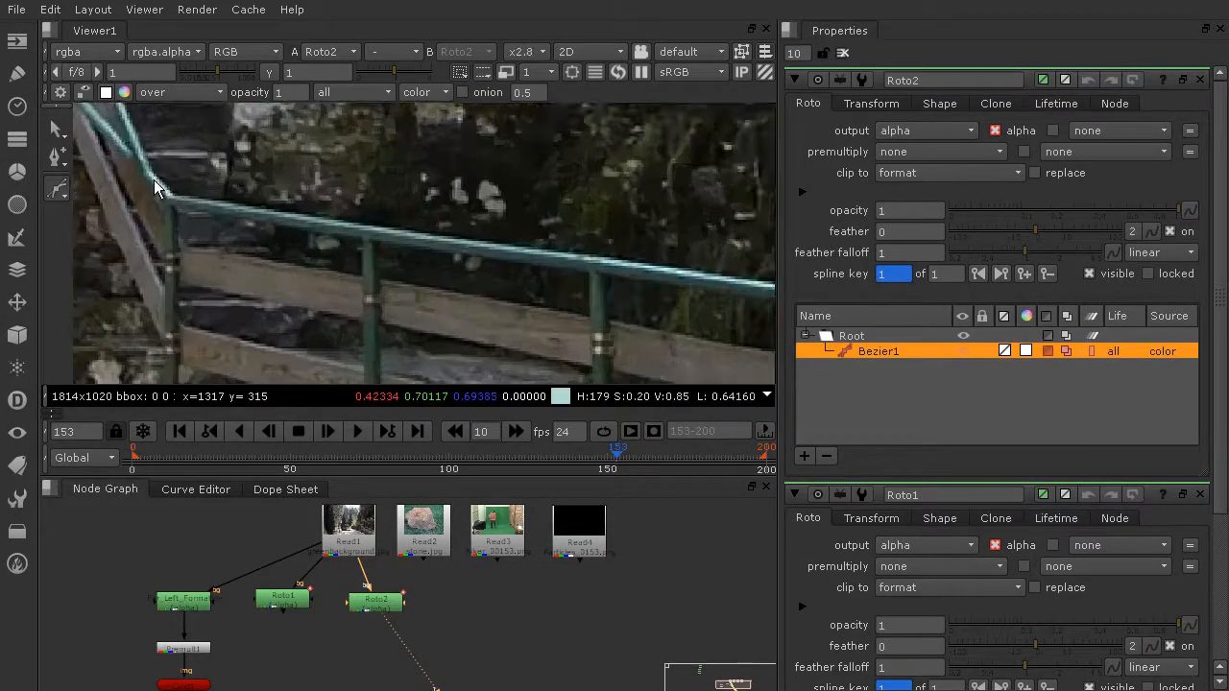
scroll(156, 187, "up", 3)
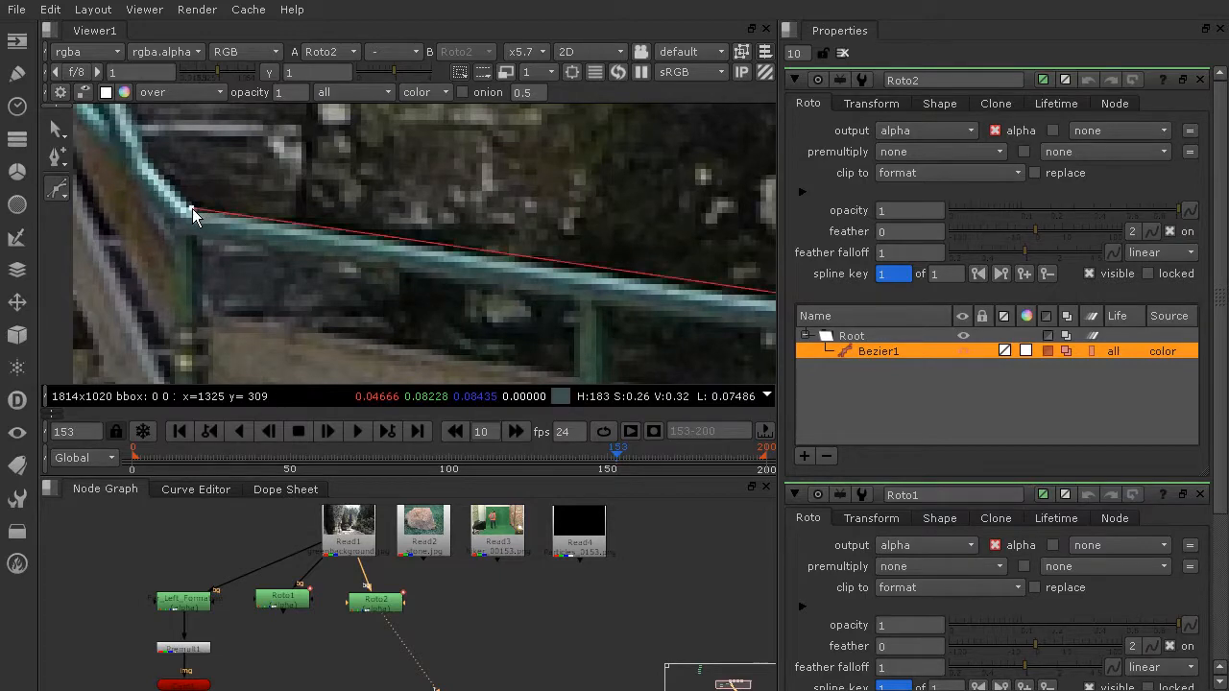
left_click(192, 208)
scroll(331, 226, "down", 4)
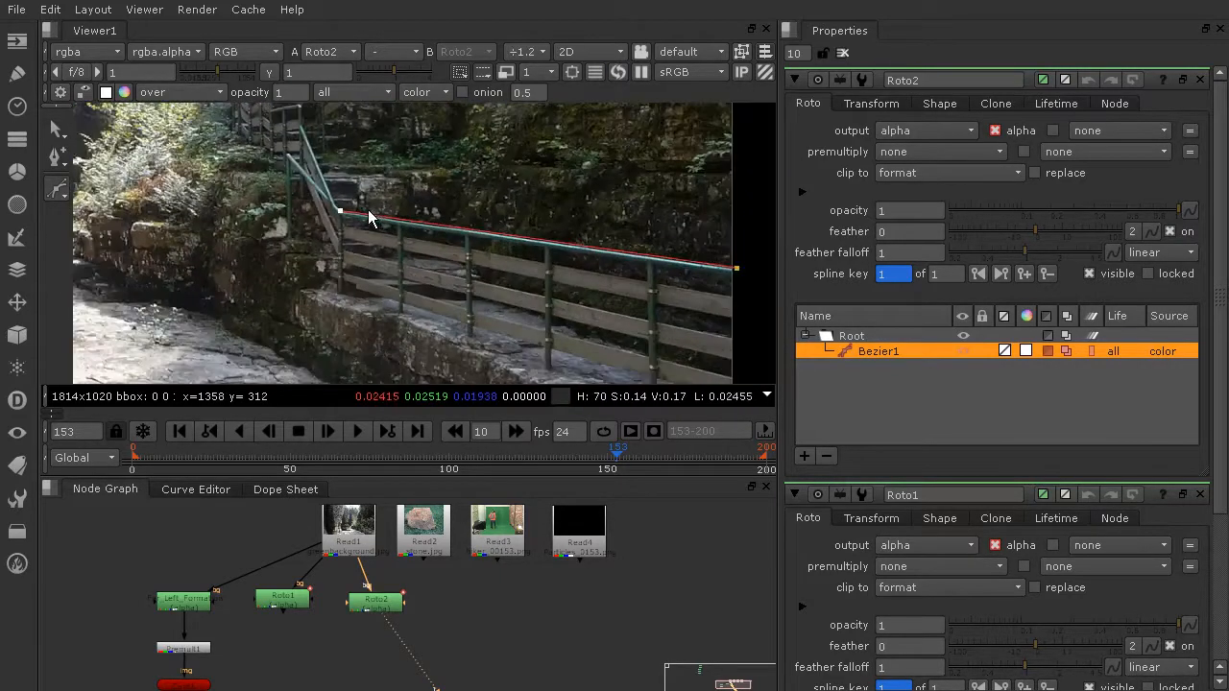
Continue the Roto2 Bezier from the handrail bend up the stair rail and its post, rounding the corner at the post's top
scroll(302, 198, "up", 4)
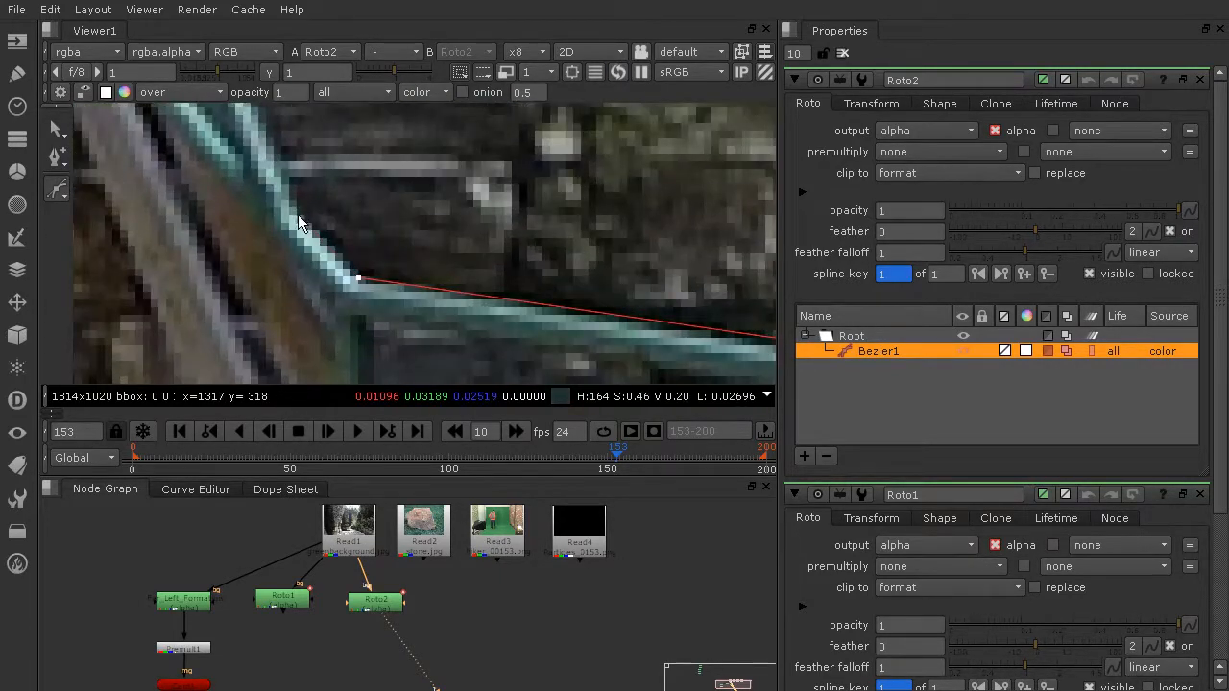
middle_click_drag(295, 161, 323, 305)
mouse_move(280, 220)
middle_mouse_down()
mouse_move(336, 372)
mouse_move(325, 344)
middle_mouse_up()
mouse_move(254, 198)
middle_mouse_down()
mouse_move(291, 307)
mouse_move(288, 362)
mouse_move(332, 341)
middle_mouse_up()
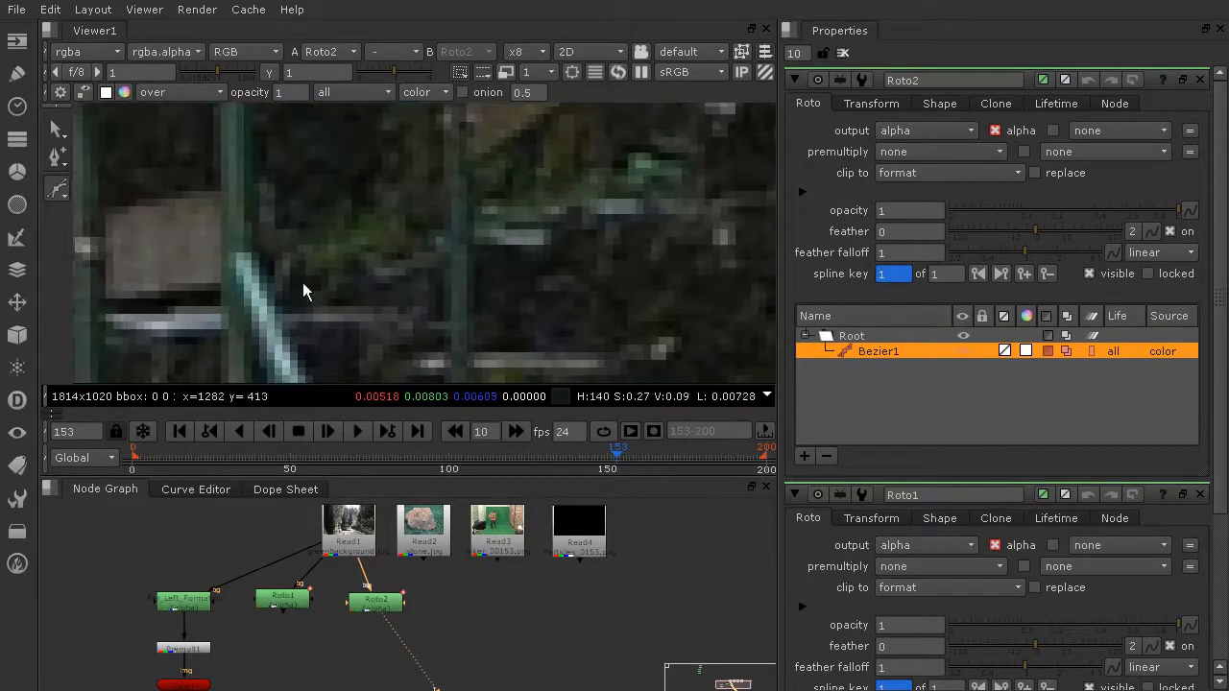
middle_click_drag(379, 172, 380, 372)
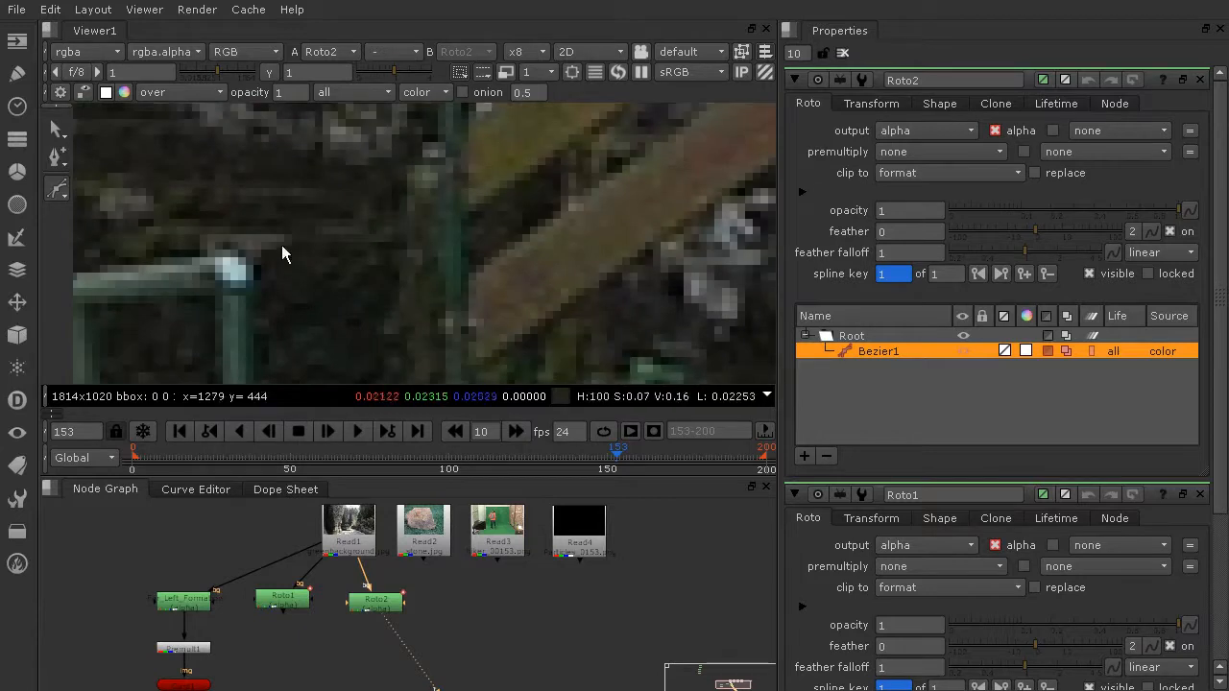
left_click(254, 286)
left_click_drag(211, 252, 159, 260)
Extend the Bezier along the short sloping rail to the next stair post and up that post's right side
scroll(184, 265, "down", 1)
middle_click_drag(161, 272, 629, 201)
left_click(471, 226)
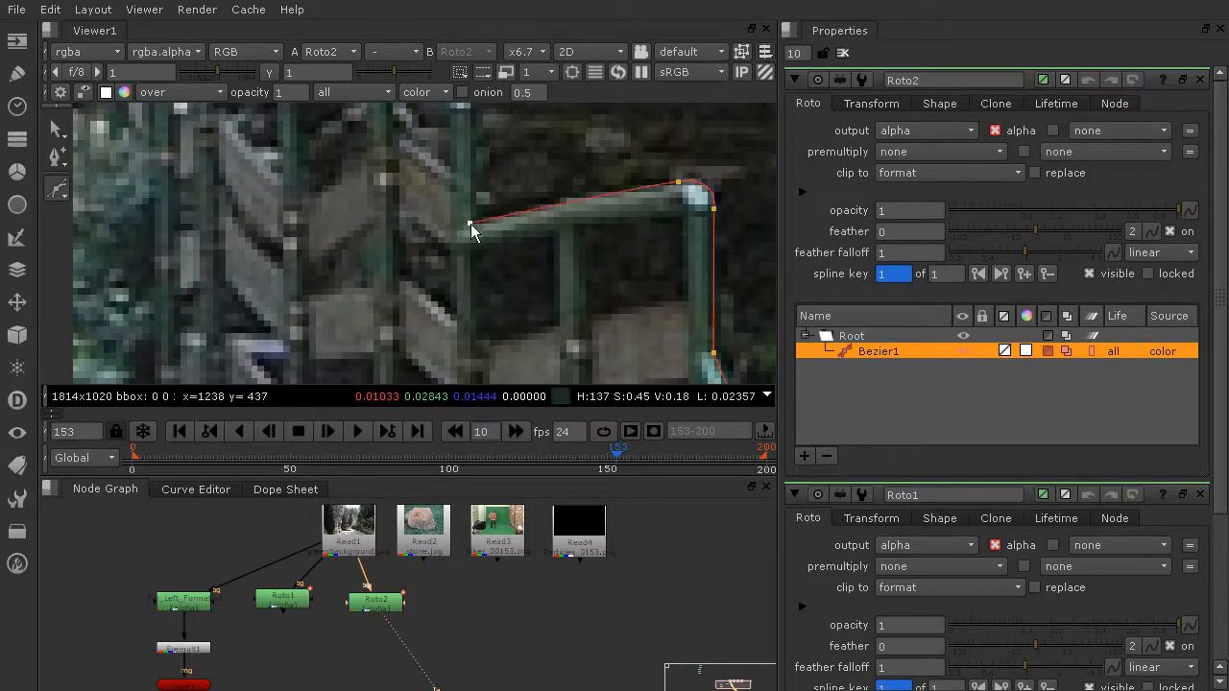
middle_click_drag(534, 131, 530, 279)
left_click(477, 253)
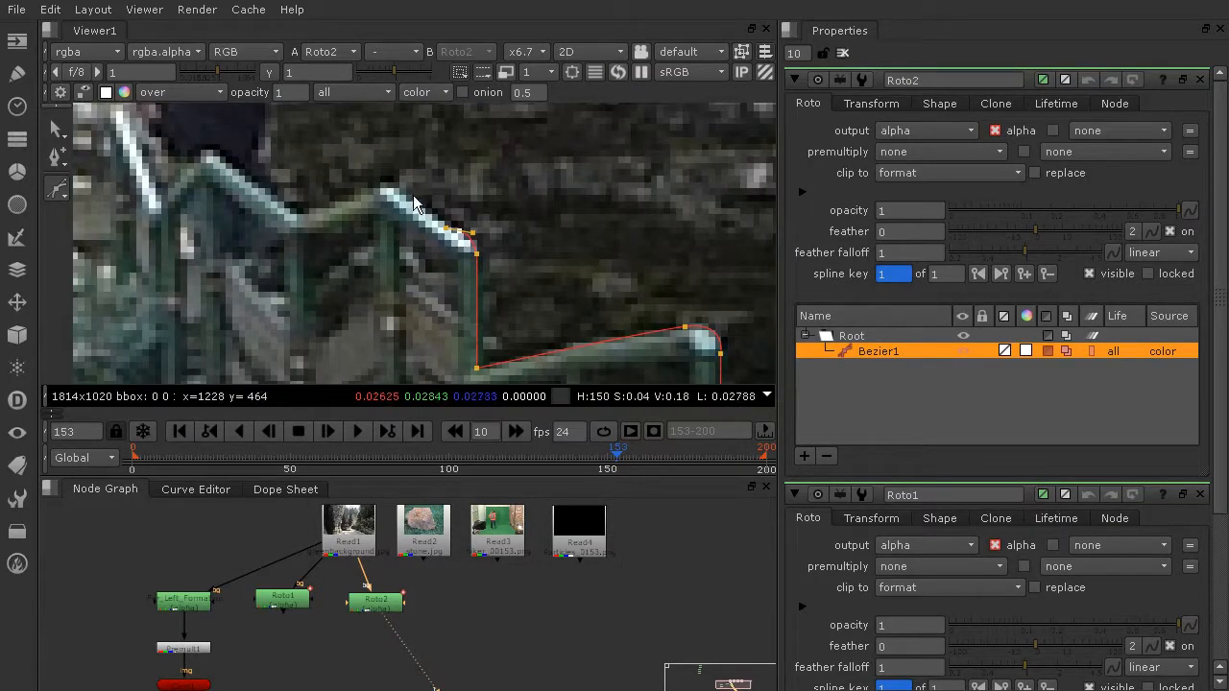
Trace the Bezier over the two upper handrail peaks and through the dip between them, below the standing person
left_click(369, 186)
left_click(352, 195)
left_click(332, 202)
left_click(308, 210)
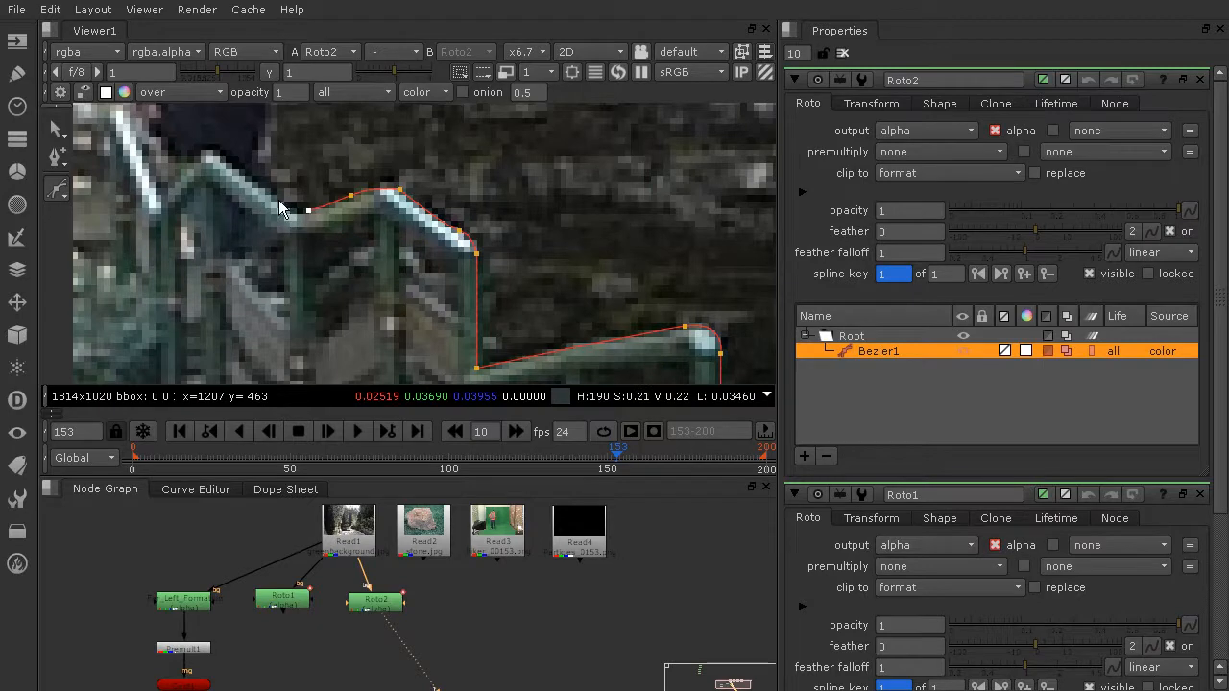
left_click(288, 217)
left_click(262, 179)
left_click(246, 175)
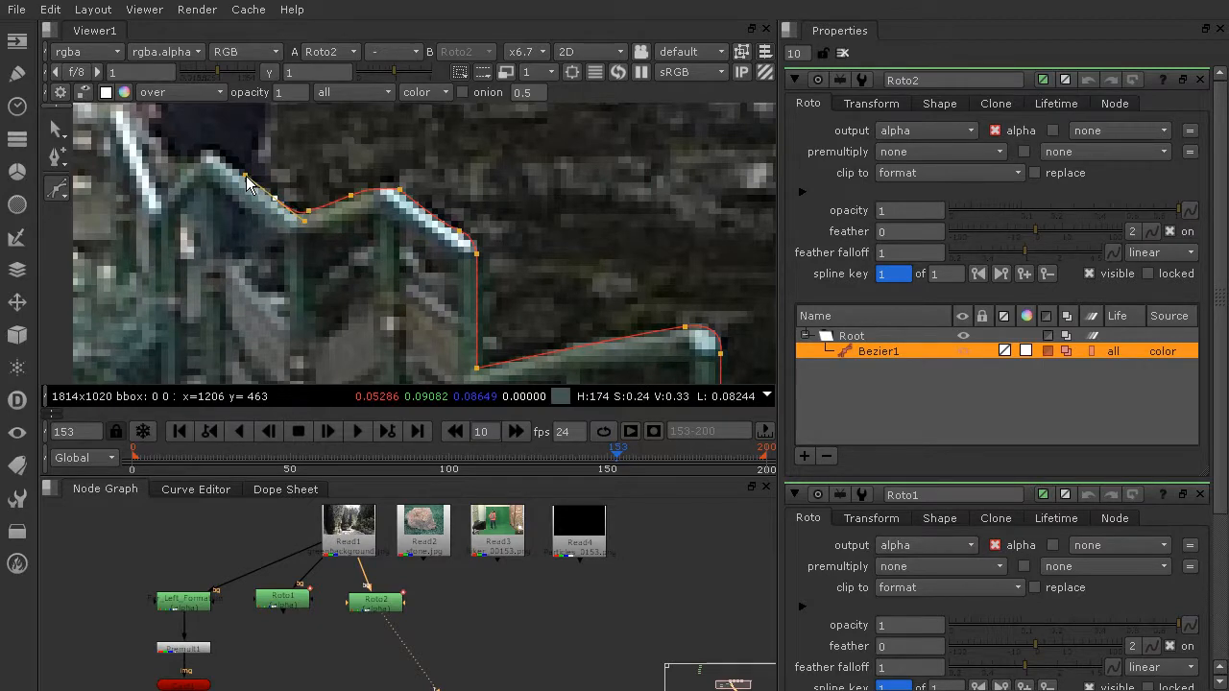
left_click(218, 153)
left_click_drag(192, 161, 174, 180)
Continue the Bezier left of the standing person, up the bright rail and along the level rail to the next slope
middle_click_drag(146, 203, 348, 324)
middle_click_drag(453, 119, 444, 192)
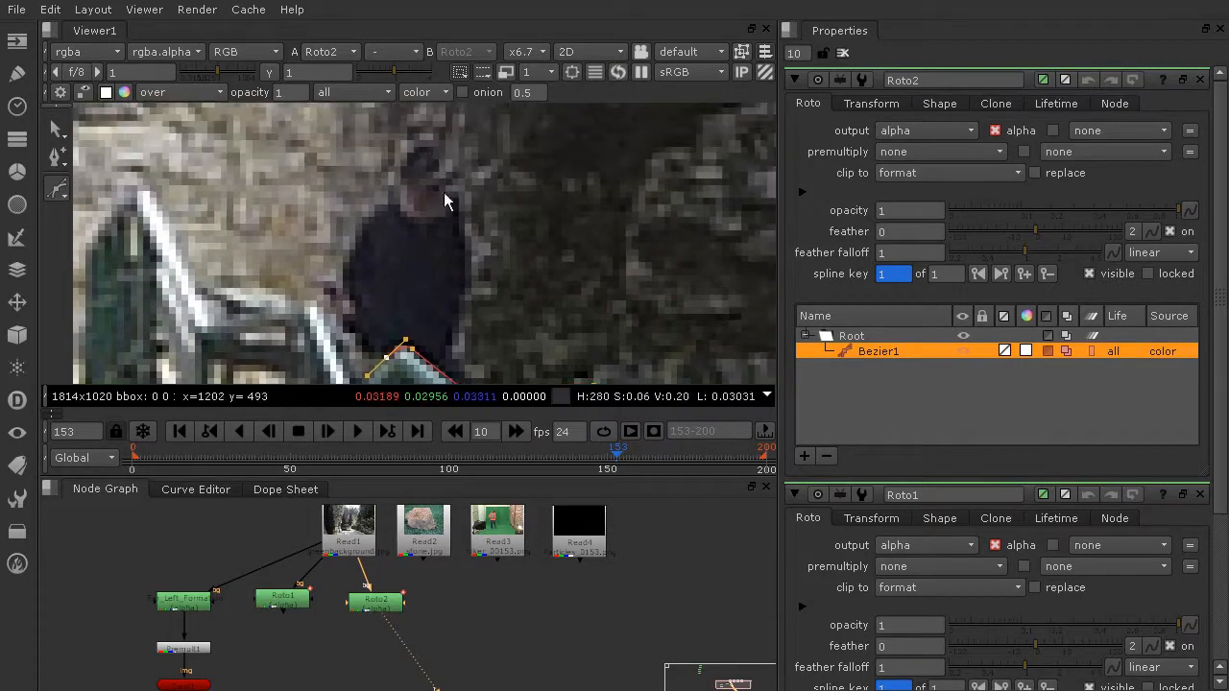
middle_click_drag(457, 300, 676, 216)
left_click_drag(571, 280, 564, 254)
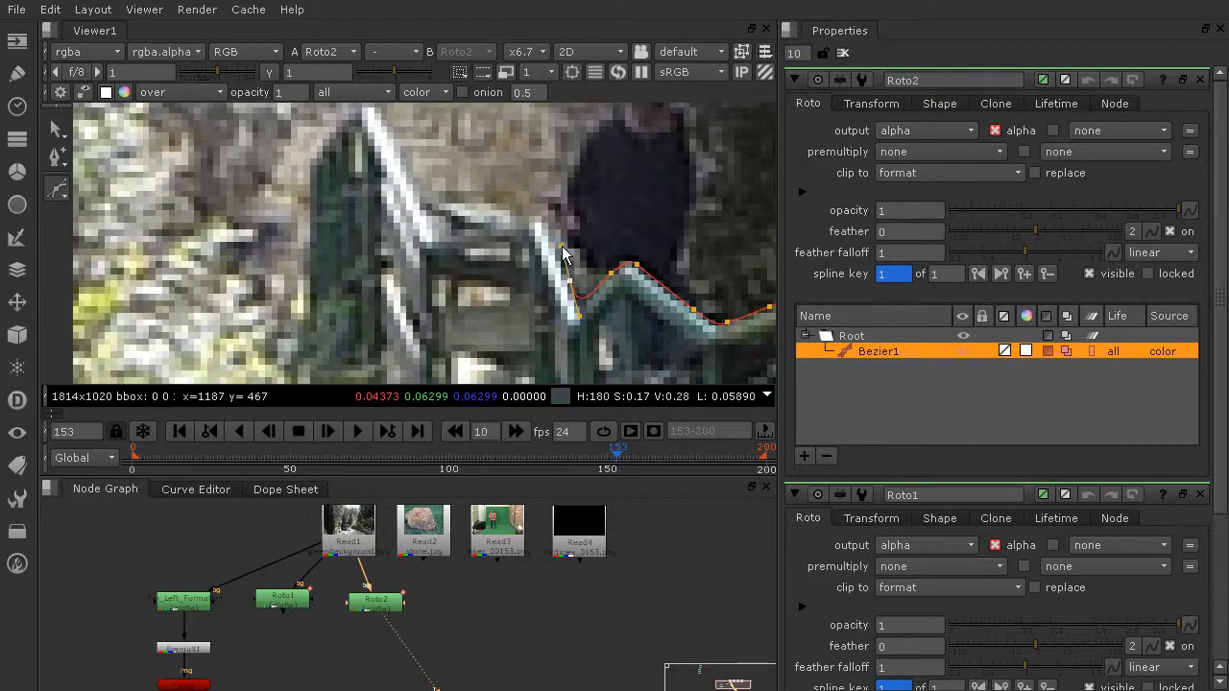
left_click_drag(508, 214, 468, 213)
left_click(430, 211)
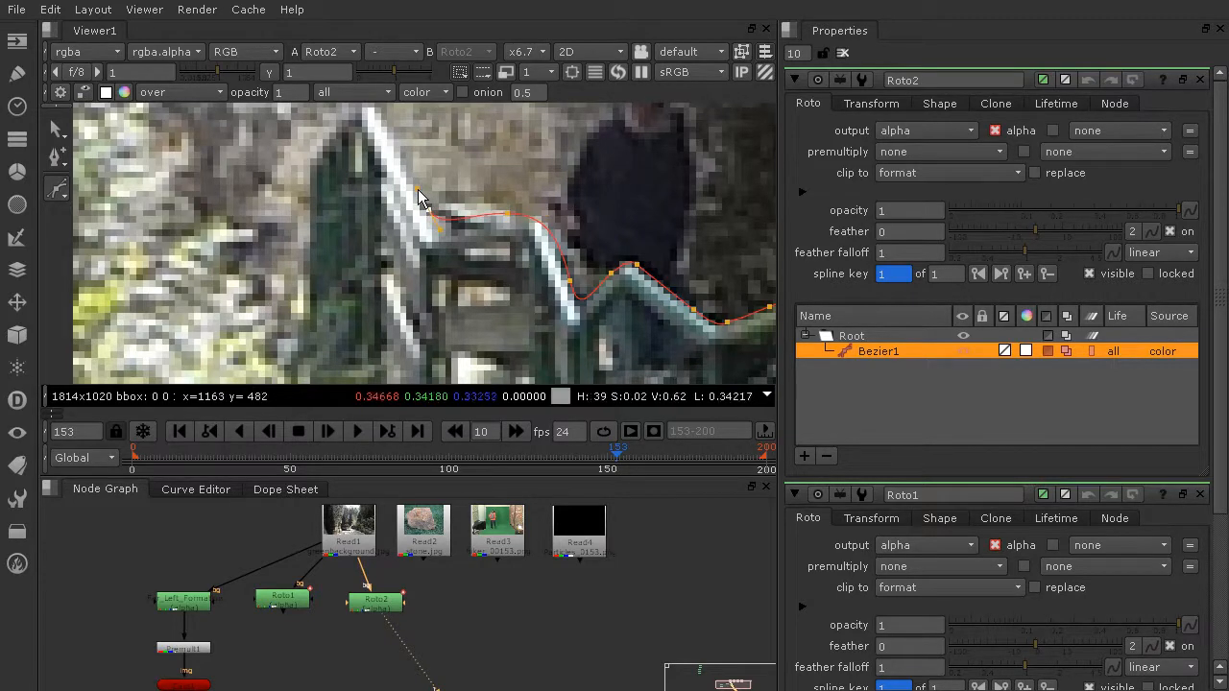
Extend the Bezier up the steep white rail to the highest post and around the post's top to its left side
middle_click_drag(422, 183, 444, 218)
left_click(403, 182)
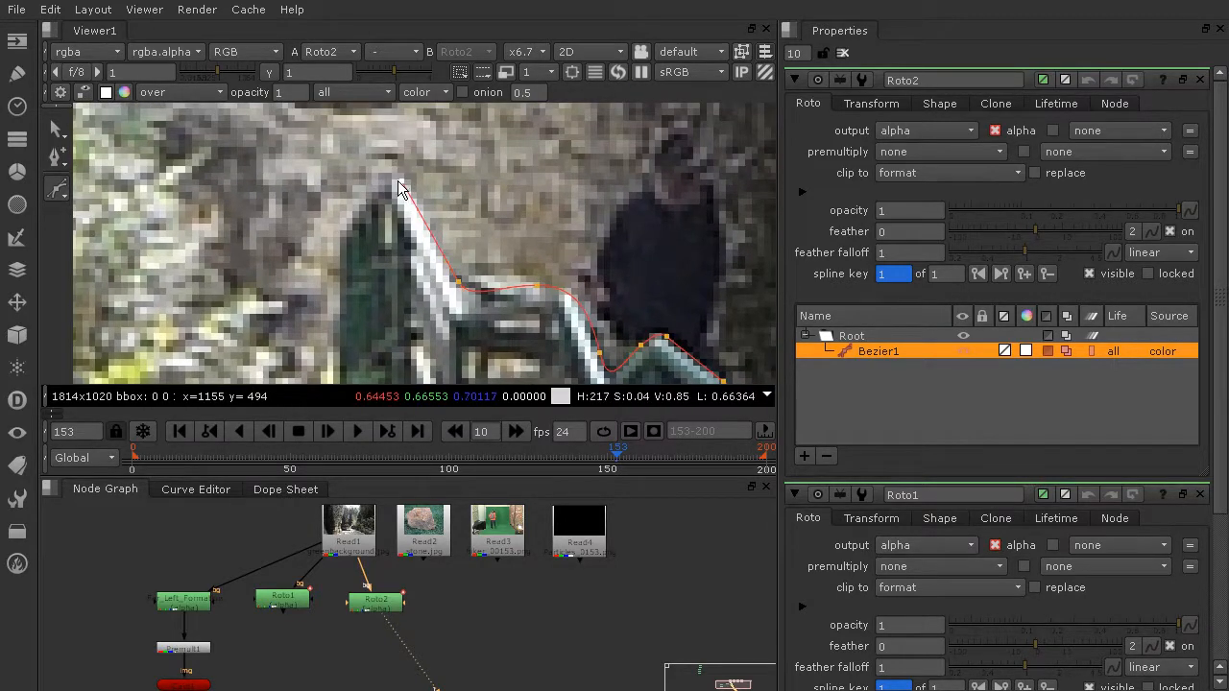
left_click(364, 198)
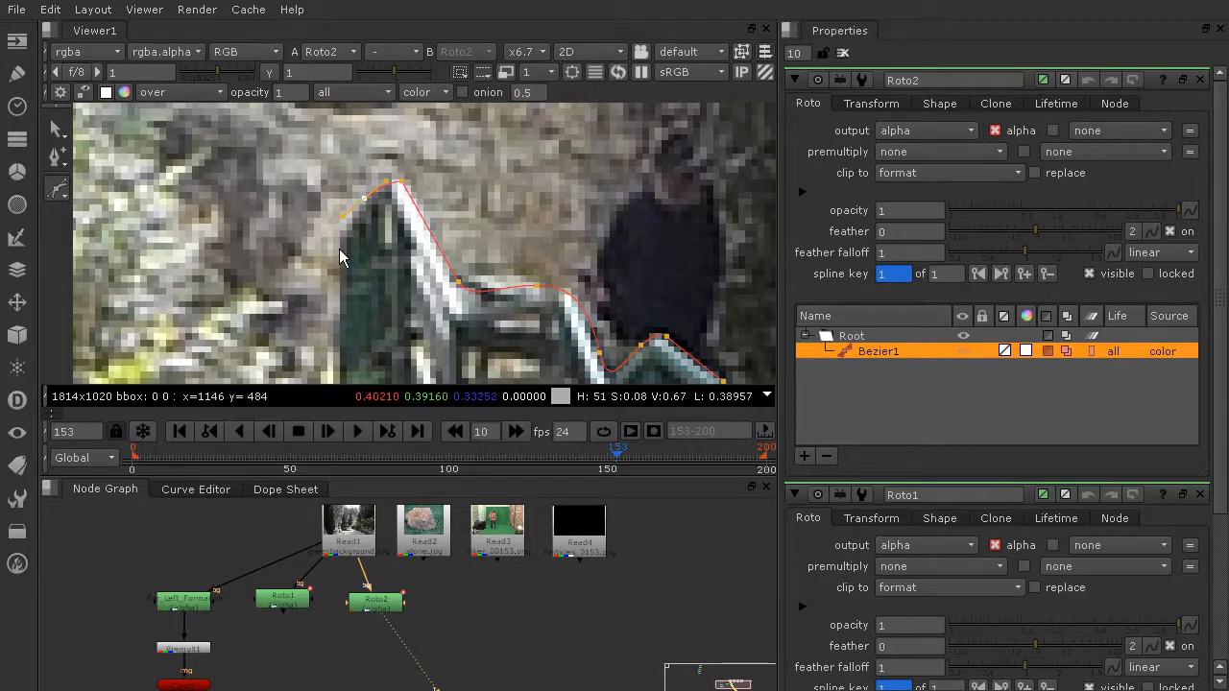
left_click(340, 243)
middle_click_drag(422, 299, 380, 187)
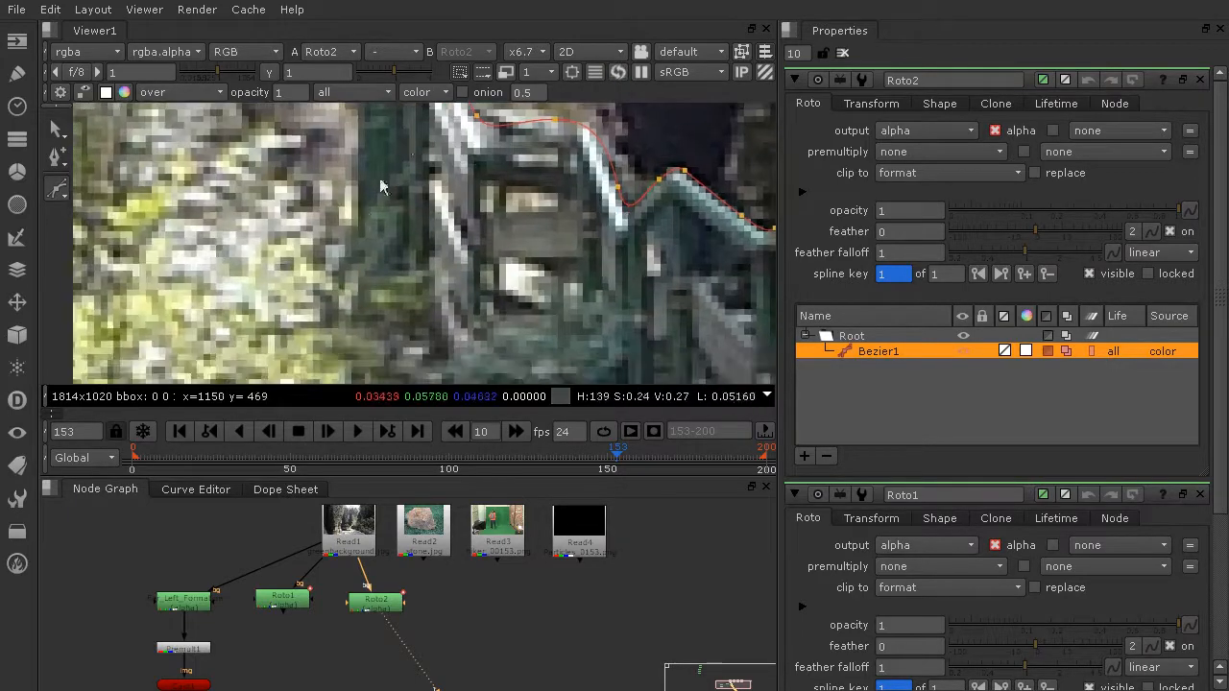
Trace the Bezier down the highest post's left side and along the top outline of the sunlit bush
scroll(365, 232, "down", 5)
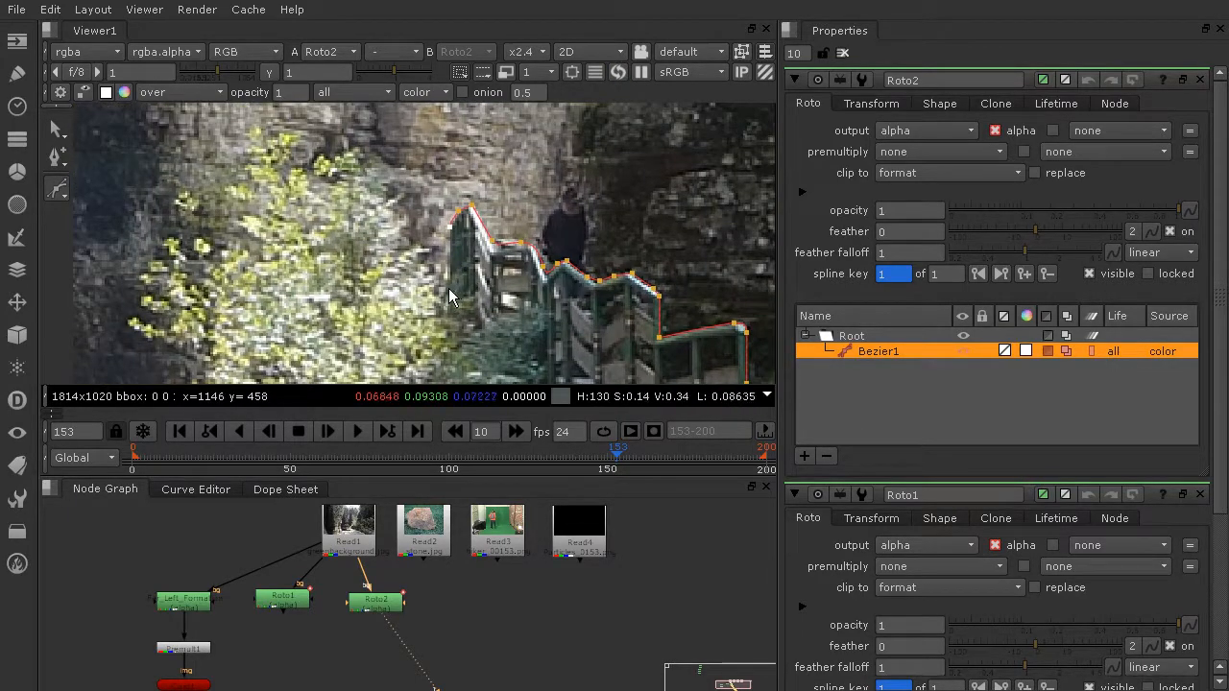
scroll(444, 295, "up", 4)
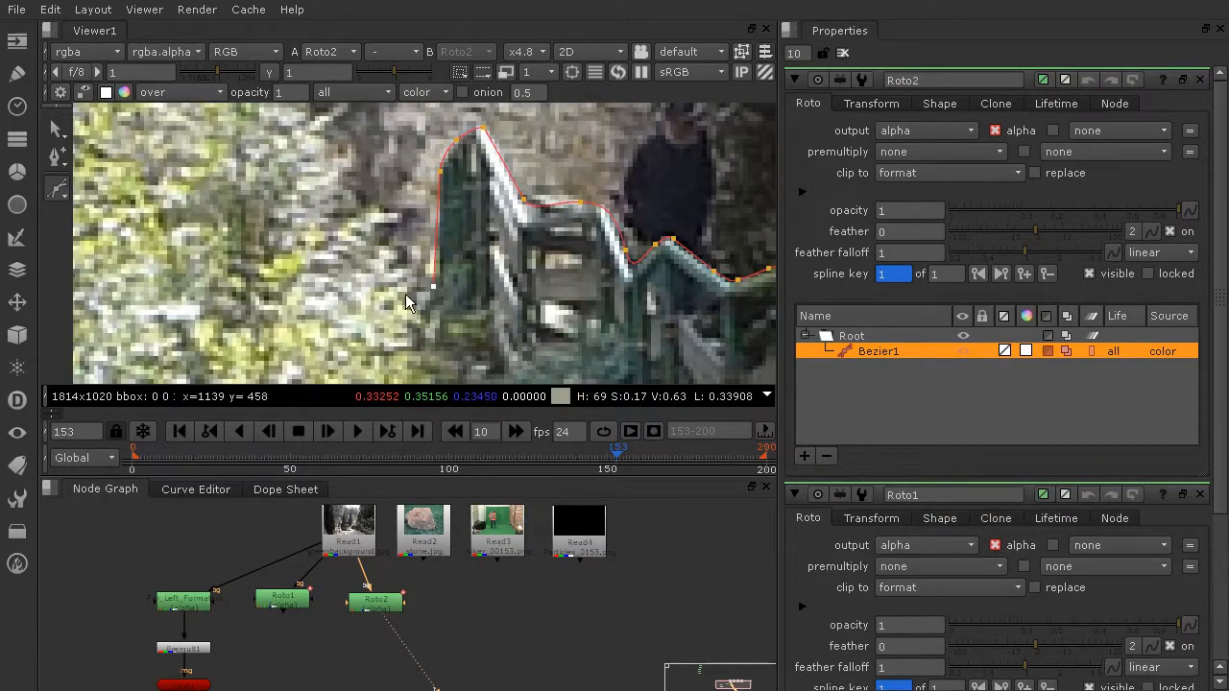
scroll(405, 287, "down", 4)
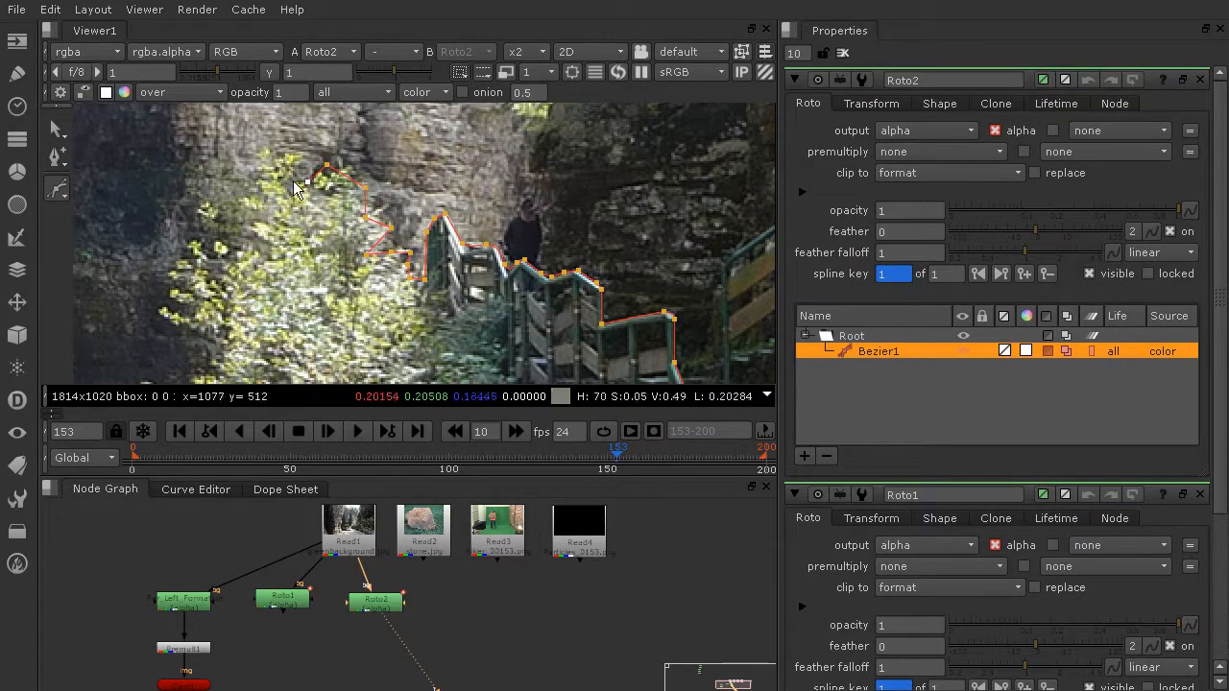
left_click(280, 146)
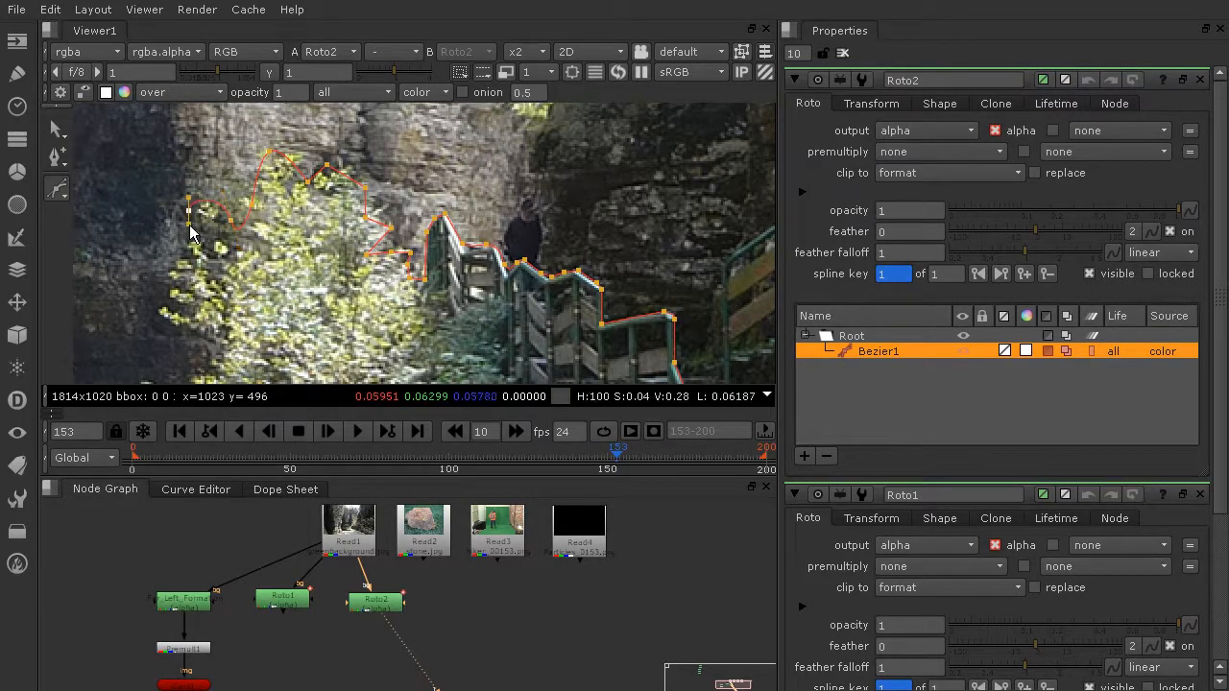
Continue the Bezier down the bush's left outline to where the foliage meets the far end of the stone path
scroll(189, 231, "up", 3)
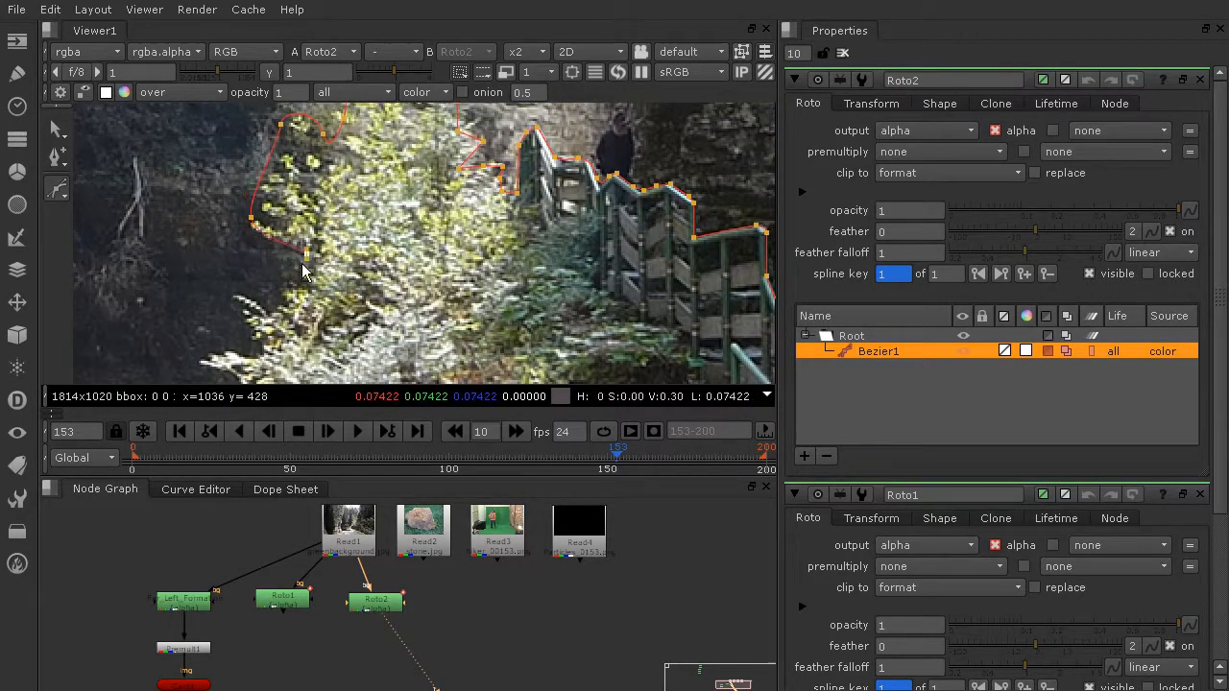
left_click(286, 303)
left_click_drag(231, 306, 238, 334)
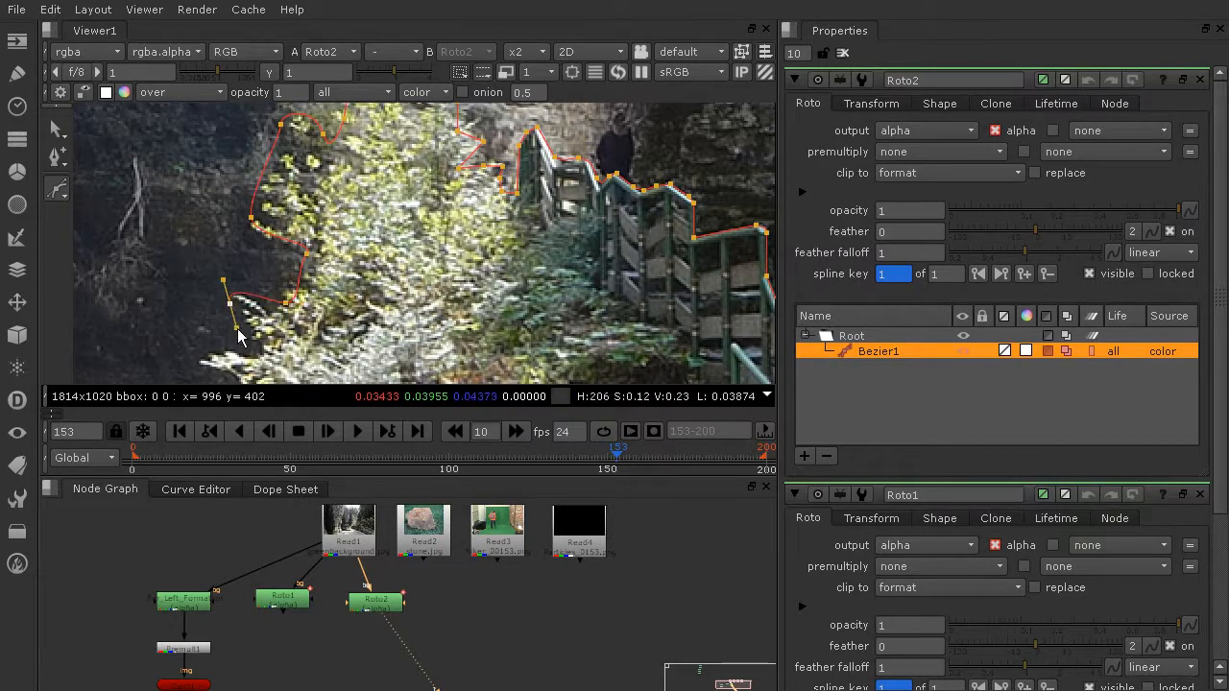
scroll(238, 334, "up", 3)
left_click_drag(258, 219, 310, 233)
left_click(276, 249)
left_click_drag(253, 296, 210, 325)
left_click_drag(224, 341, 221, 354)
middle_click_drag(349, 318, 407, 158)
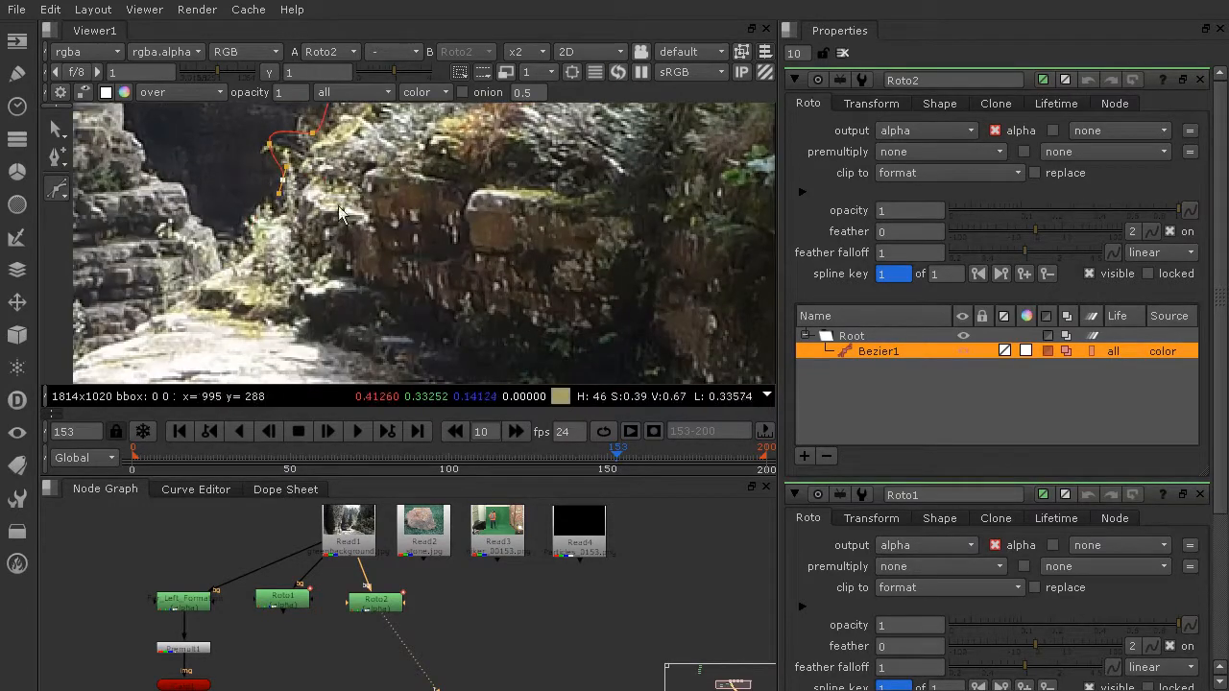
left_click_drag(284, 222, 276, 225)
left_click_drag(236, 267, 258, 278)
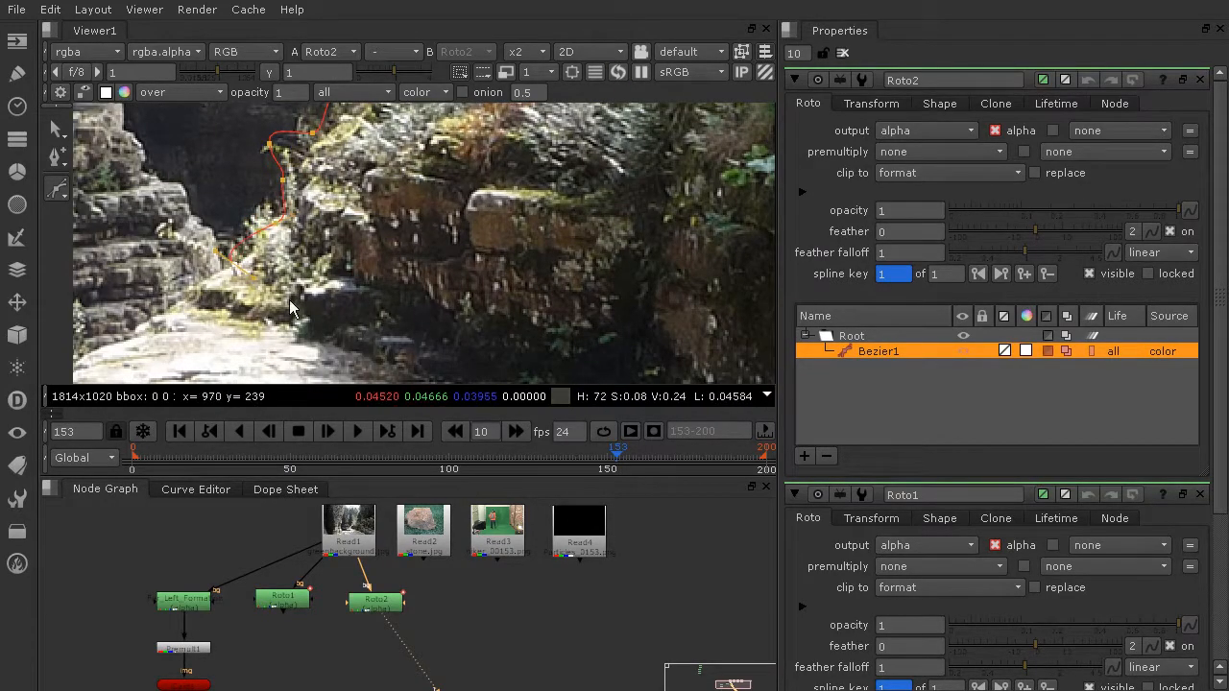
Follow the boundary between the stone path and the right-hand rock wall with further Bezier points toward the foreground
middle_click_drag(364, 331, 439, 198)
left_click(413, 175)
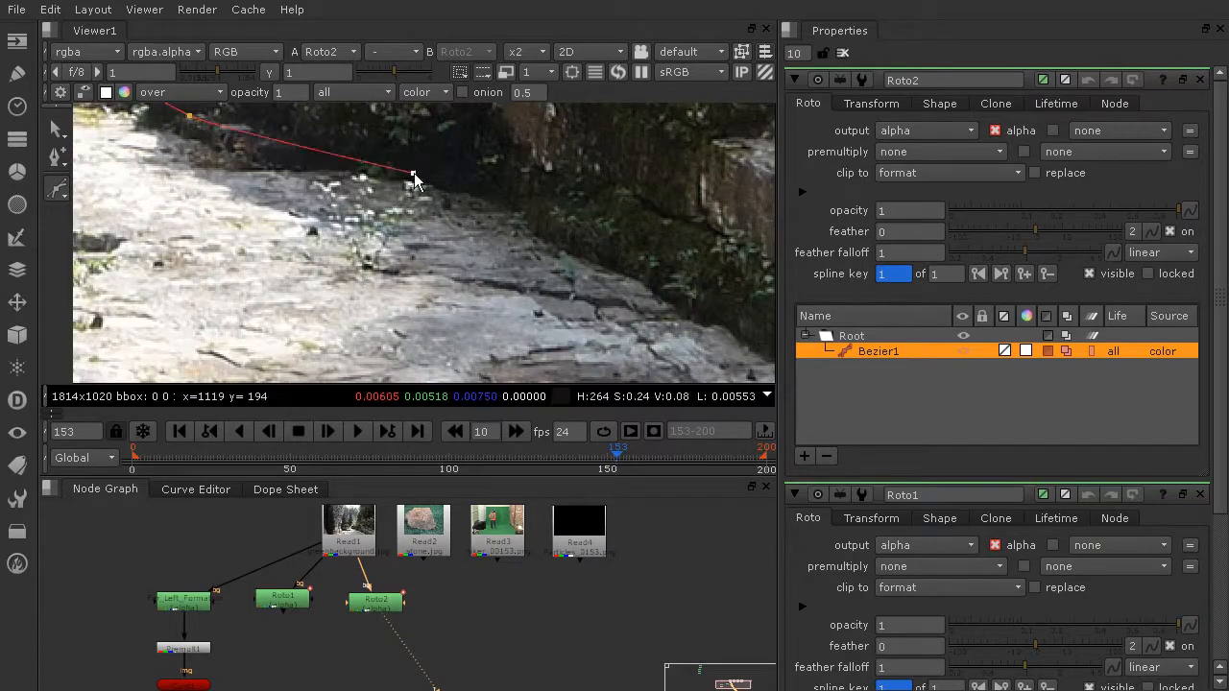
left_click(539, 244)
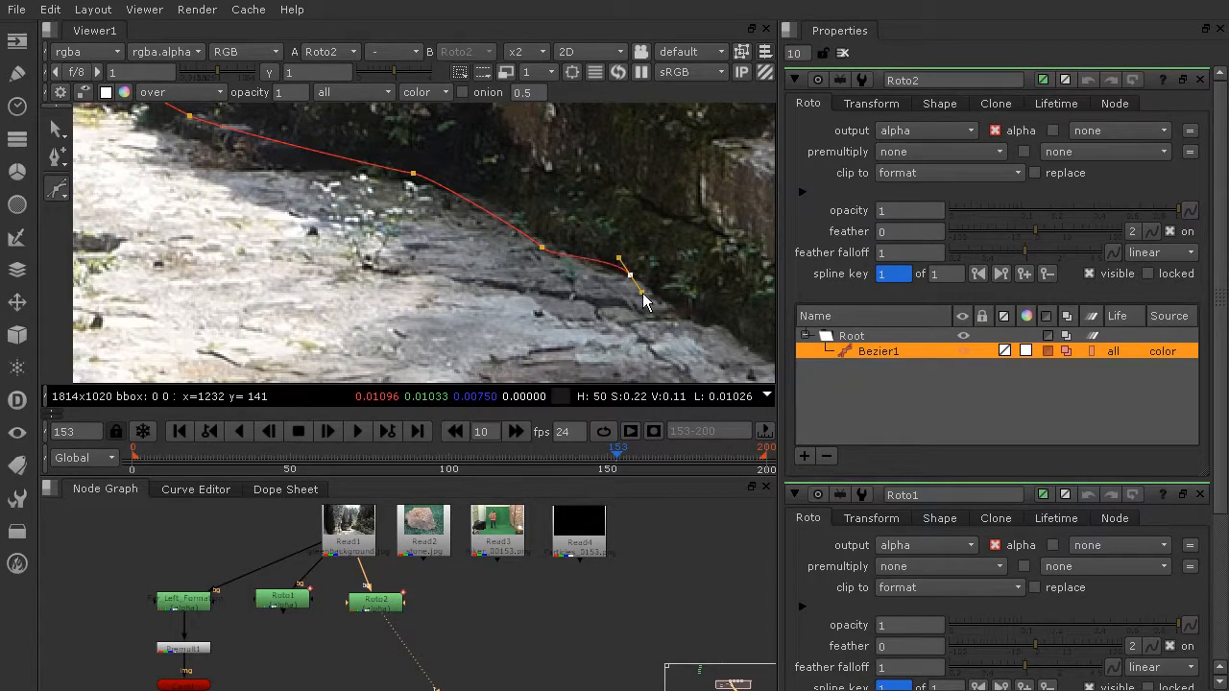
left_click_drag(643, 300, 711, 333)
middle_click_drag(748, 351, 279, 198)
left_click_drag(430, 276, 437, 282)
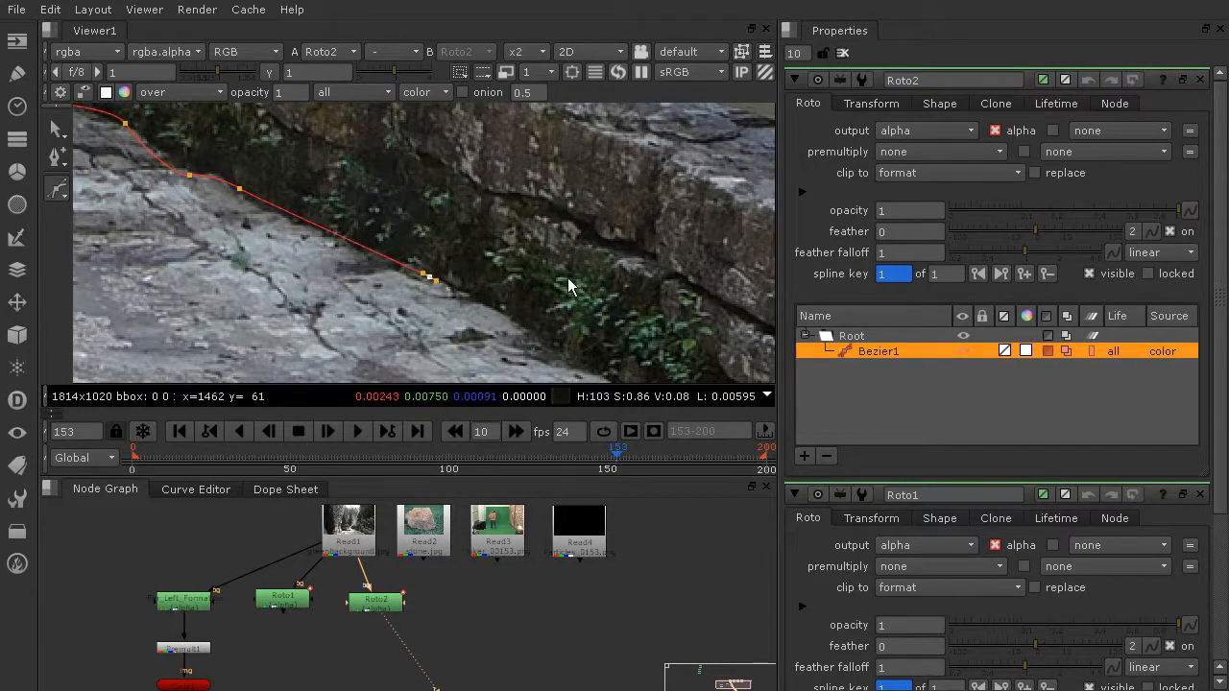
Take the Bezier past the image's bottom border and outside its lower right corner, closing it at the handrail starting point
middle_click_drag(570, 282, 349, 129)
left_click(344, 211)
left_click(438, 272)
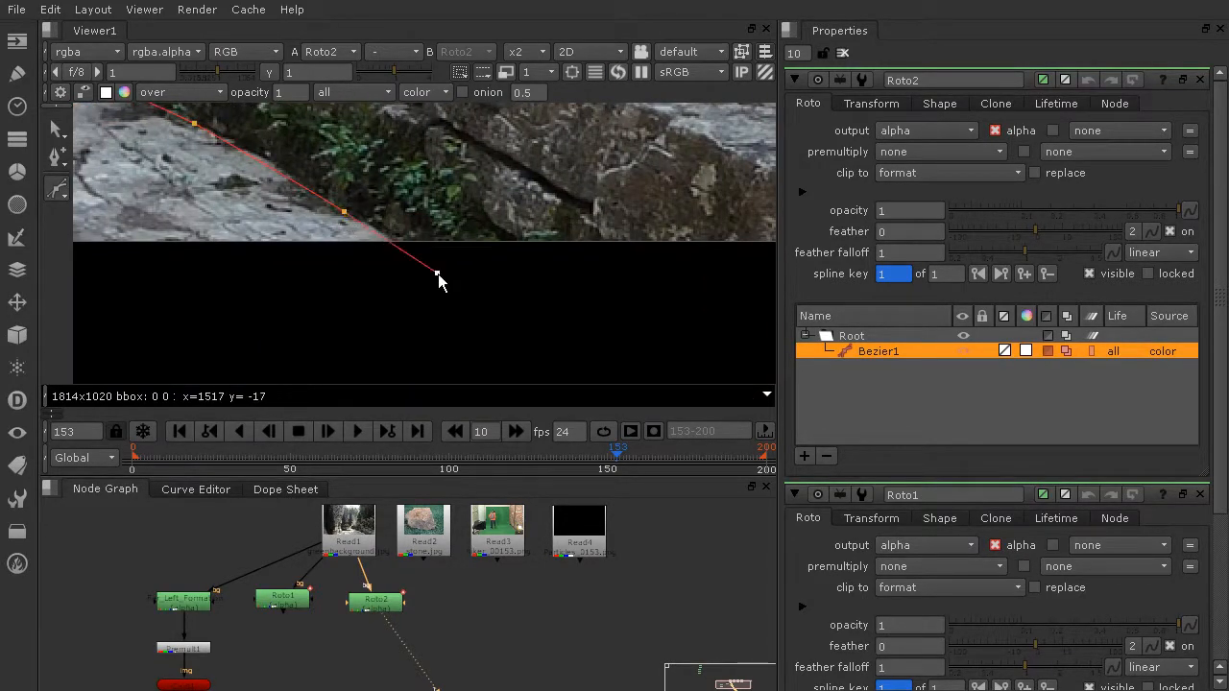
scroll(529, 222, "down", 6)
middle_click_drag(555, 216, 409, 263)
scroll(407, 260, "down", 1)
left_click(551, 287)
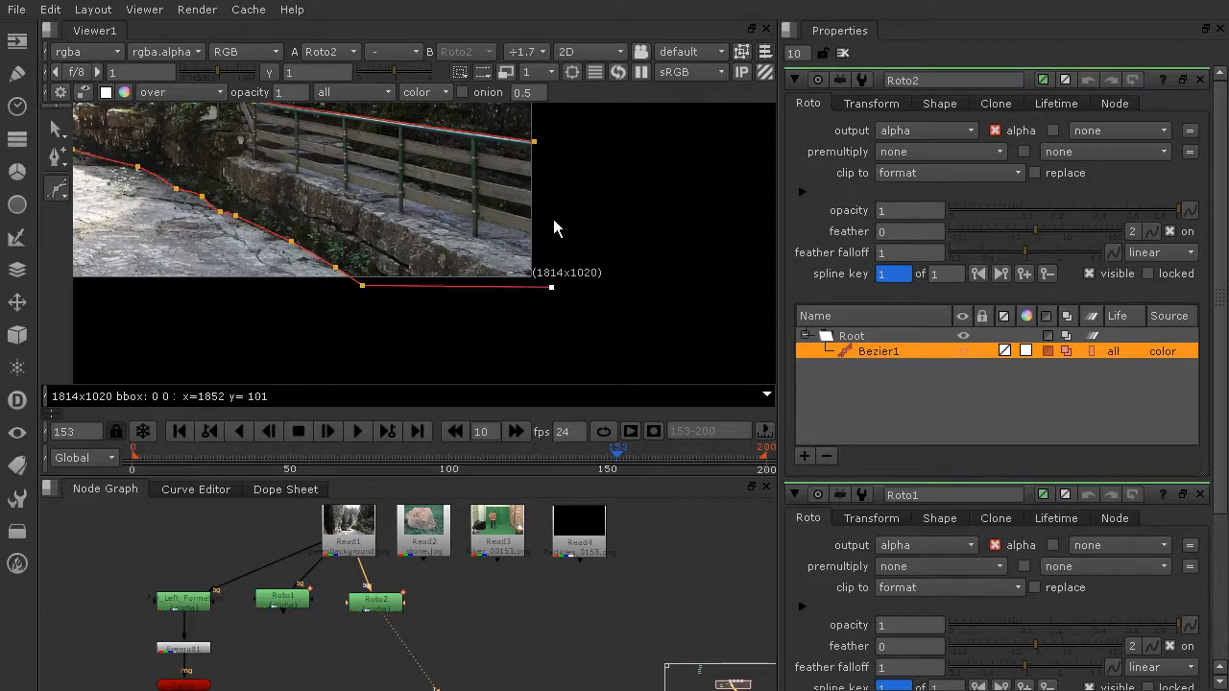
left_click(536, 143)
Outline the gap between the handrail and top plank, from the railing's corner post to the next post, with a closed Cusped Bezier
mouse_move(368, 166)
middle_mouse_down()
mouse_move(574, 256)
mouse_move(525, 315)
middle_mouse_up()
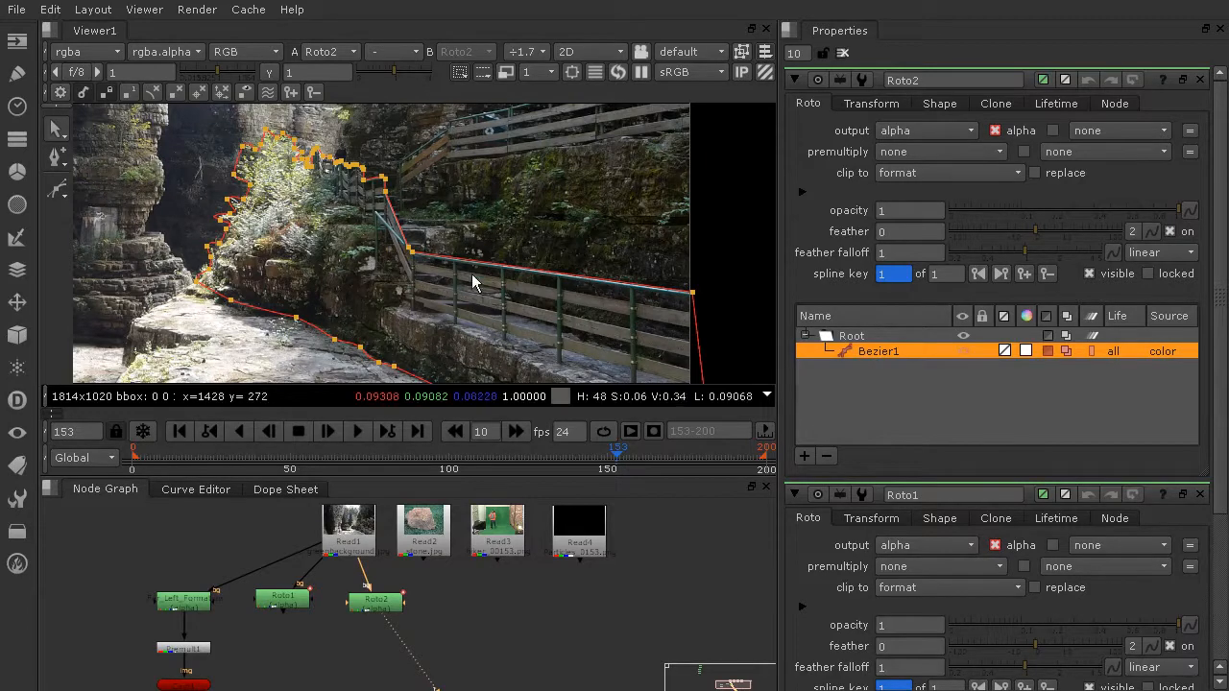
scroll(495, 305, "up", 4)
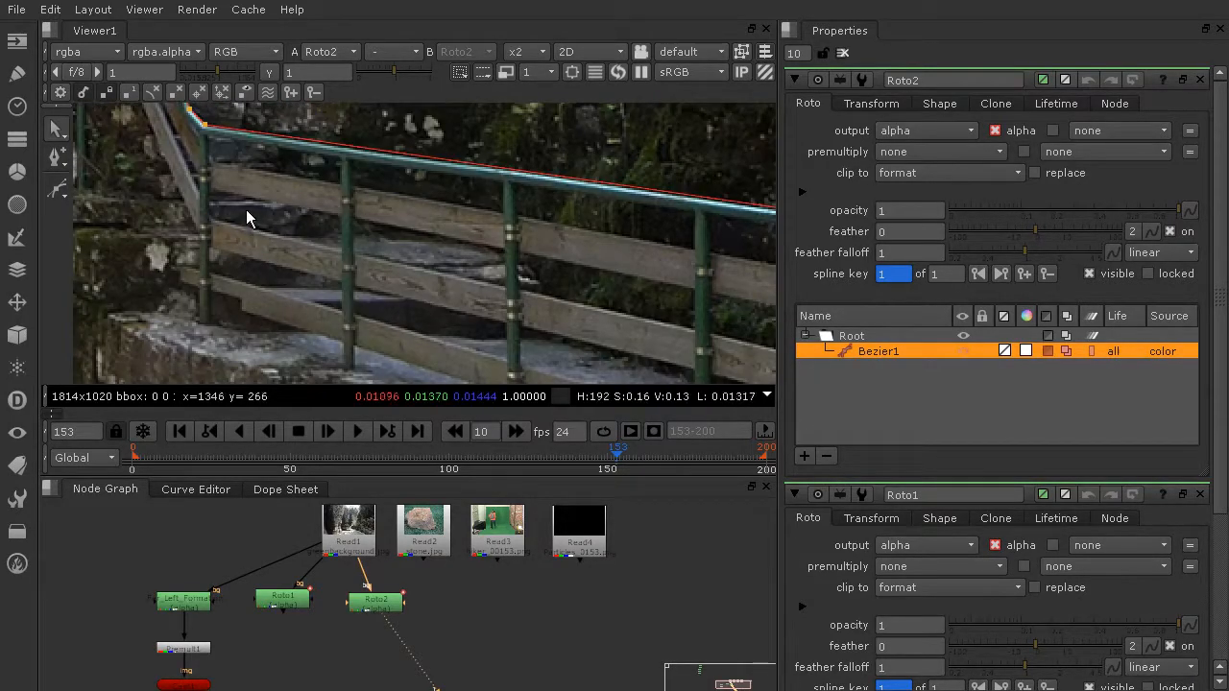
middle_click_drag(246, 209, 269, 223)
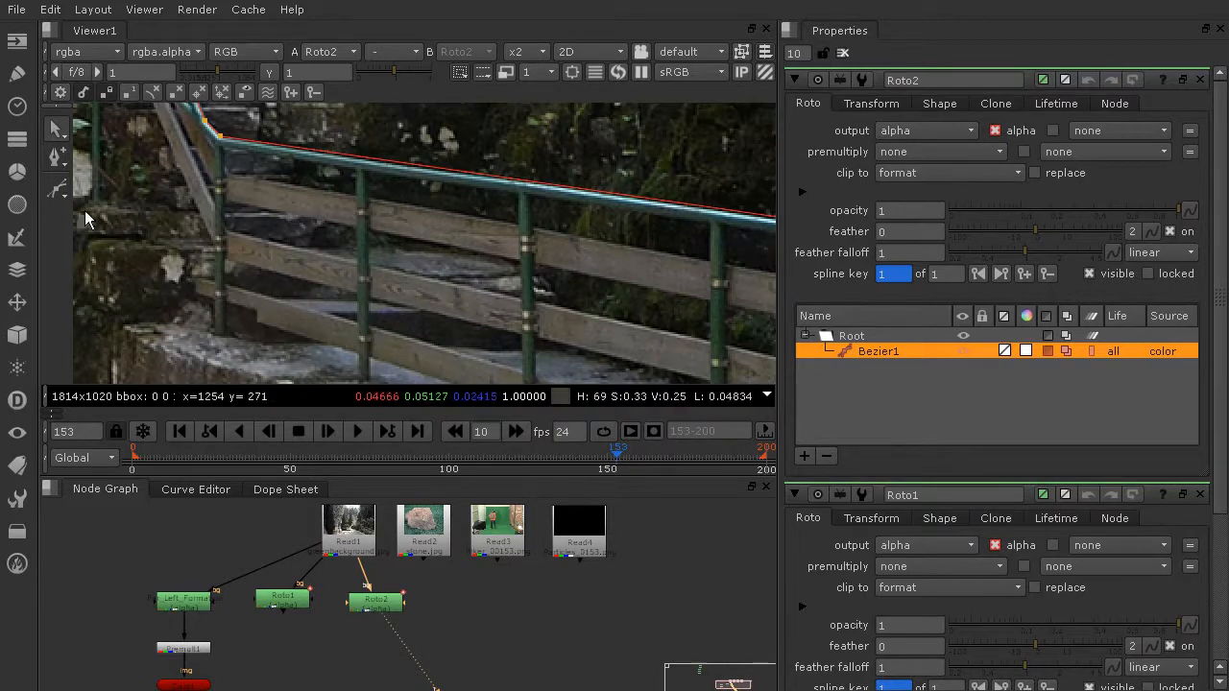
left_click(59, 160)
left_click(56, 192)
right_click(56, 197)
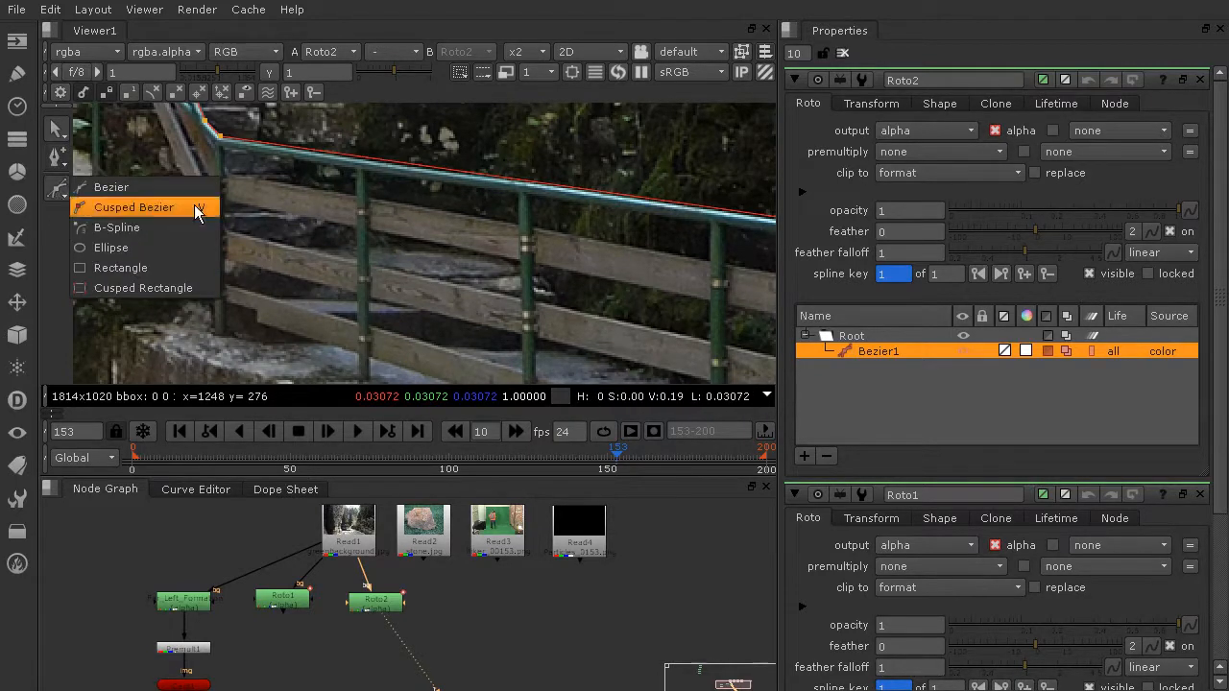
left_click(188, 195)
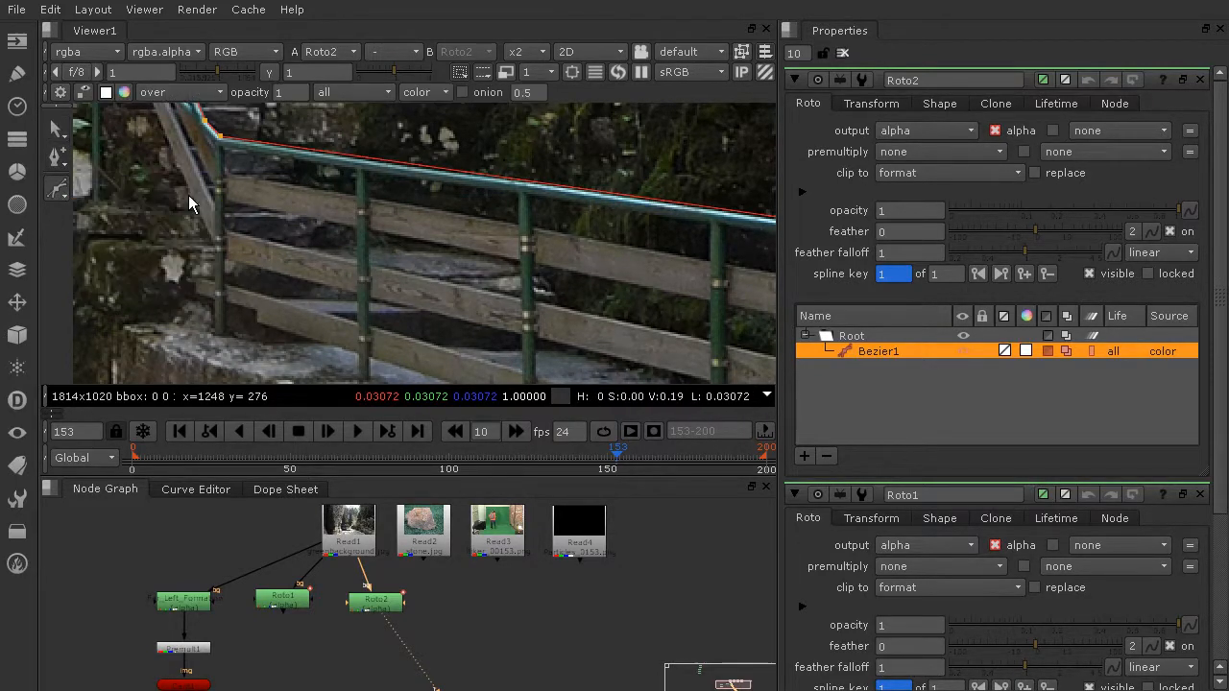
right_click(58, 191)
left_click(106, 207)
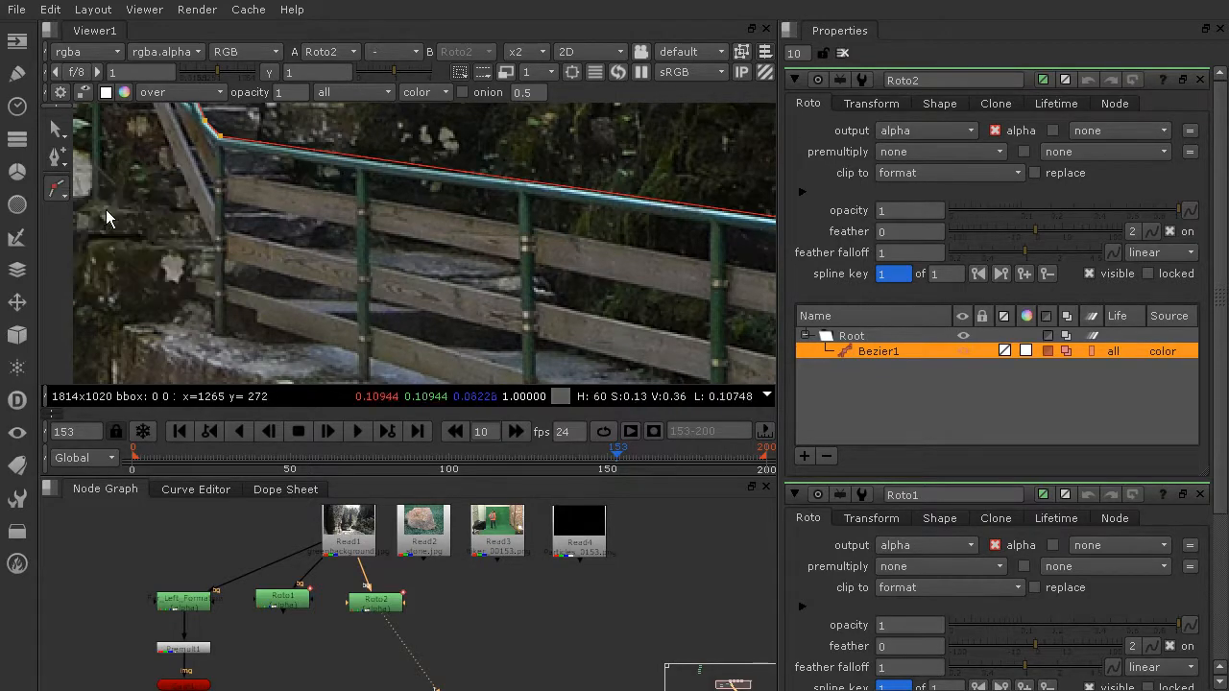
scroll(215, 172, "up", 3)
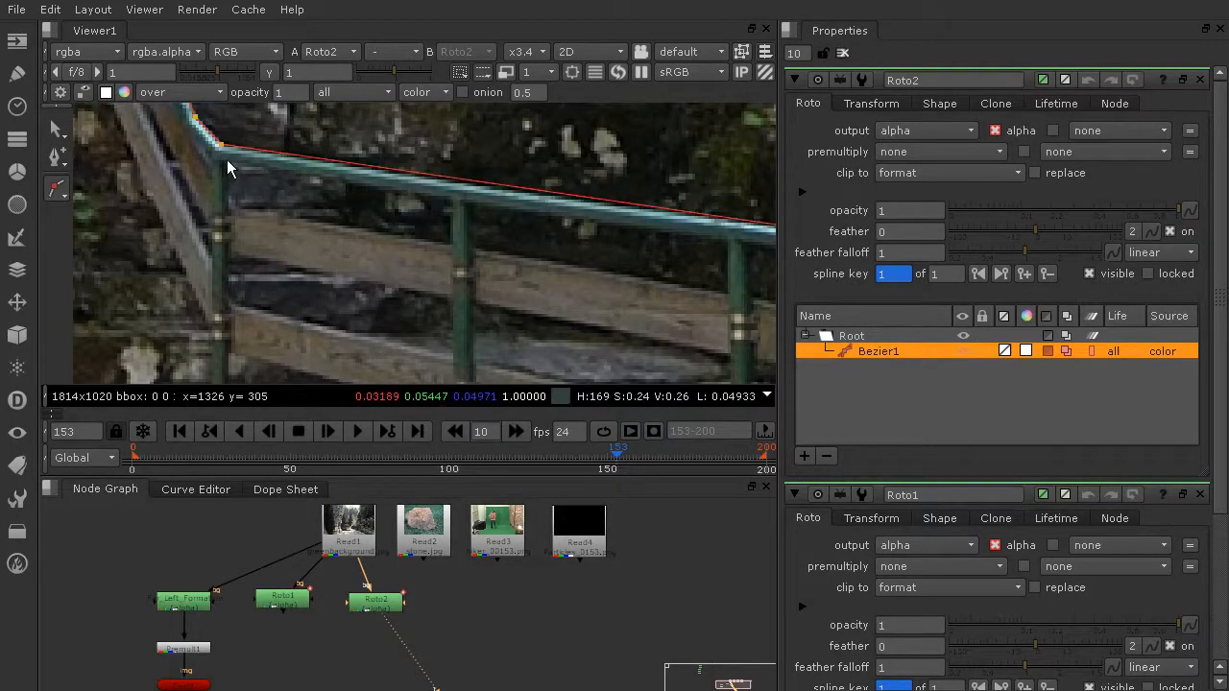
left_click(224, 164)
left_click(230, 208)
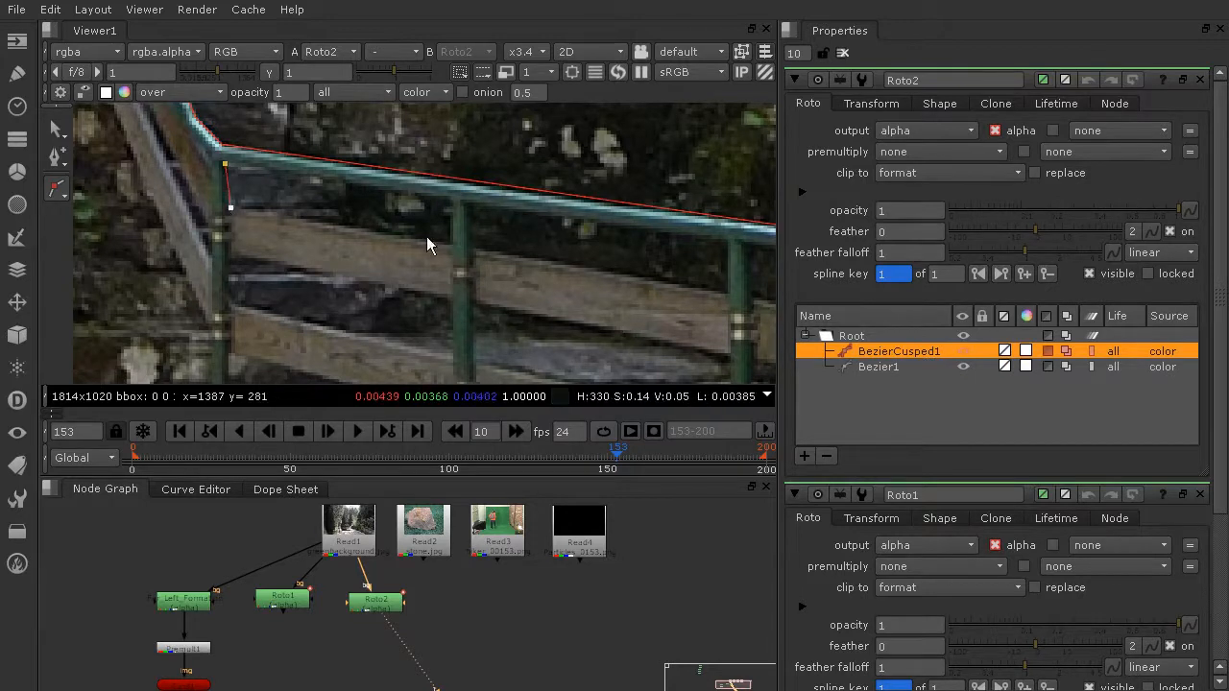
left_click(449, 243)
left_click(450, 200)
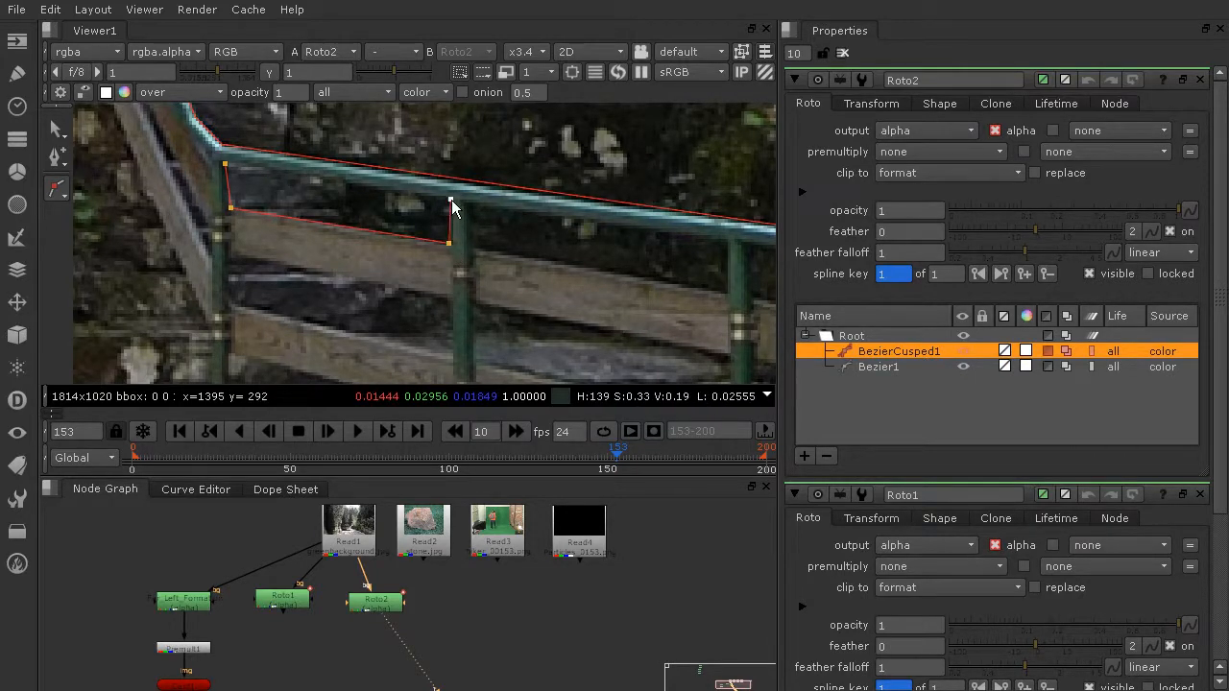
left_click(224, 165)
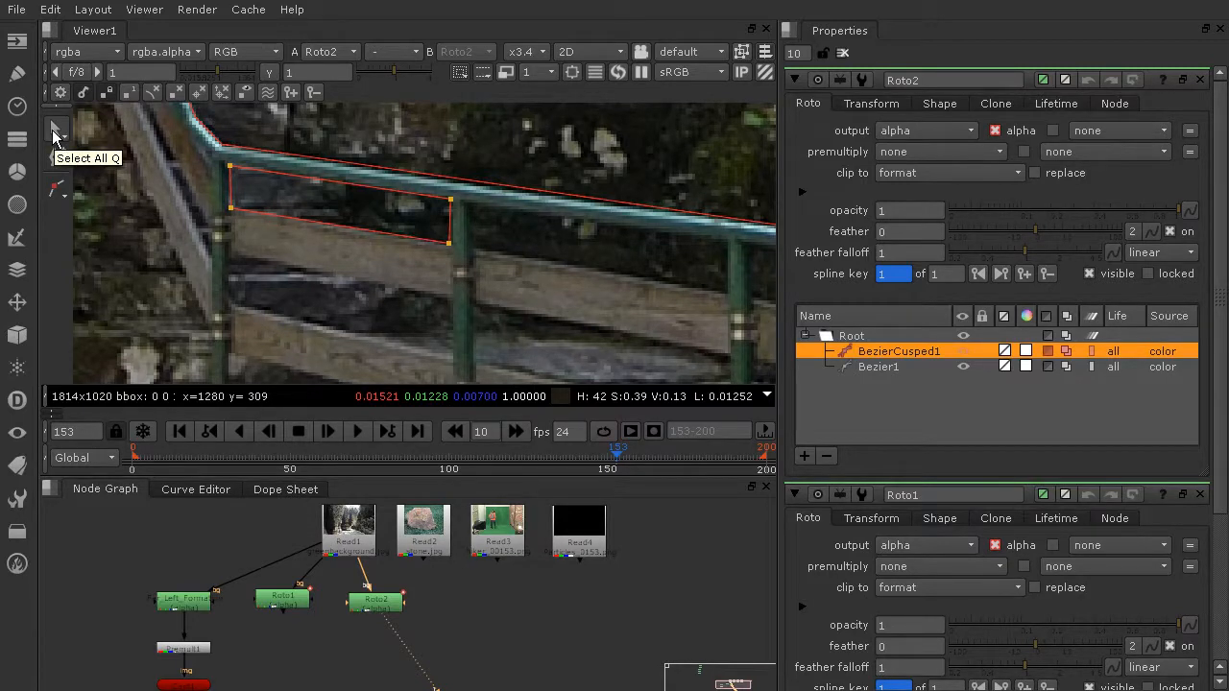
Draw a second closed Cusped Bezier around the neighbouring gap under the handrail, between the second and third posts
left_click(55, 191)
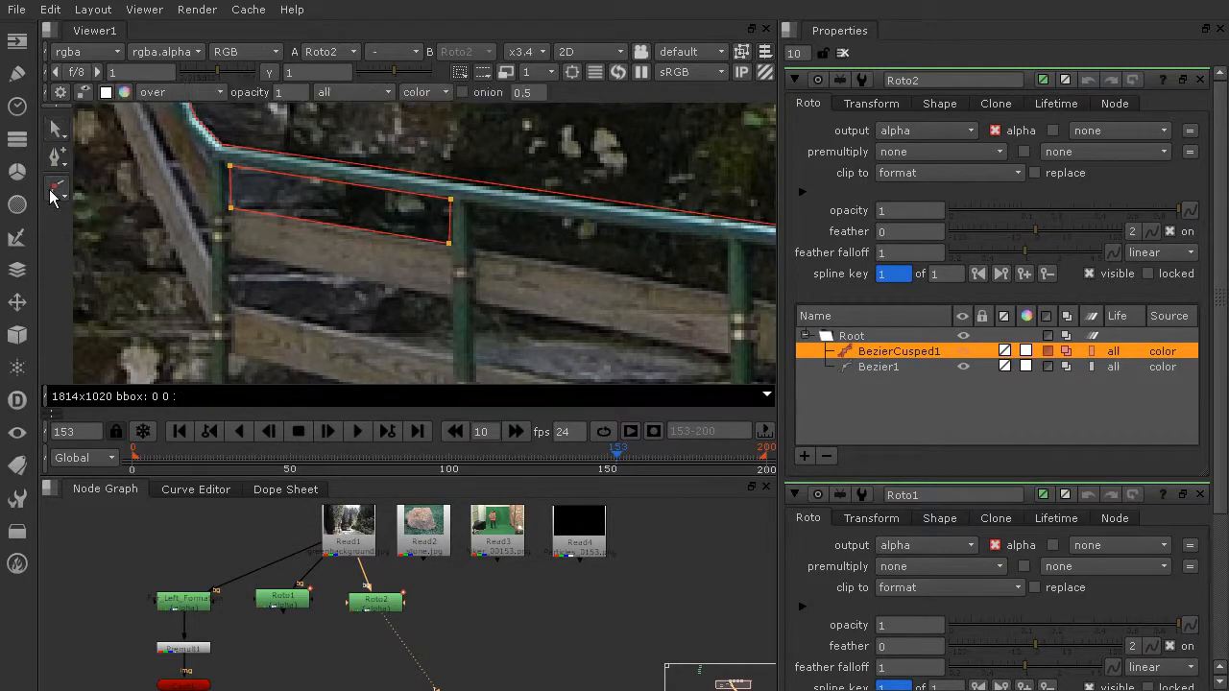
left_click(470, 202)
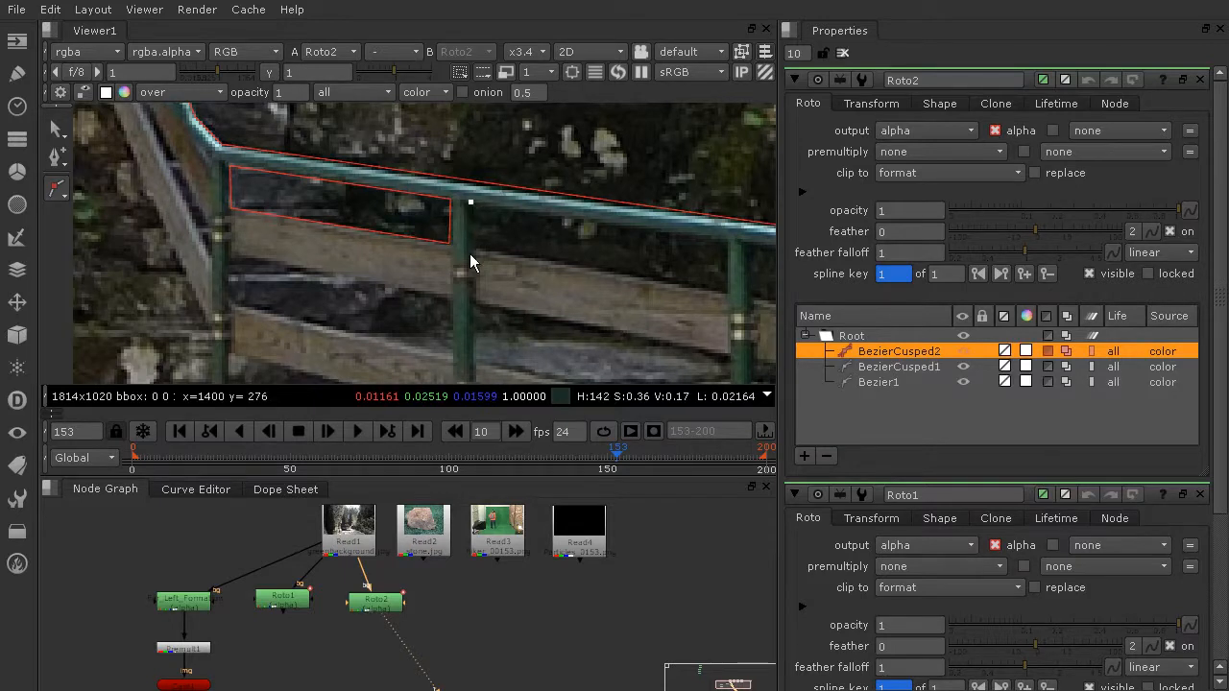
left_click(472, 247)
left_click(726, 292)
left_click(727, 238)
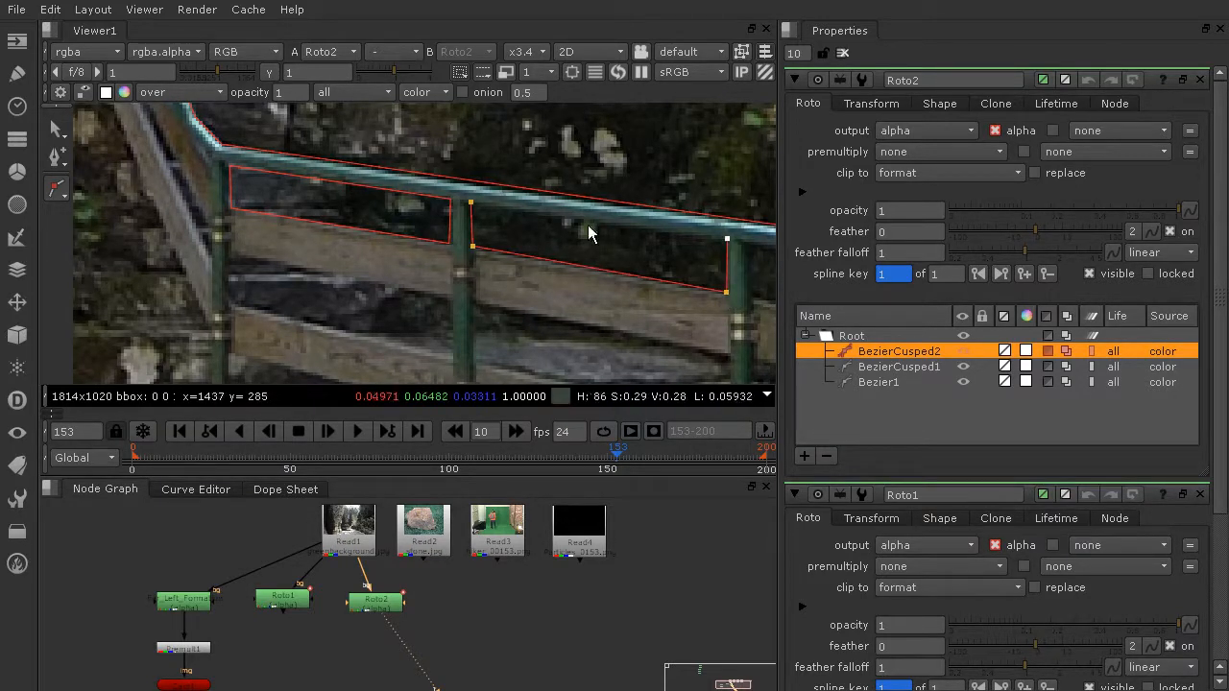
left_click(470, 203)
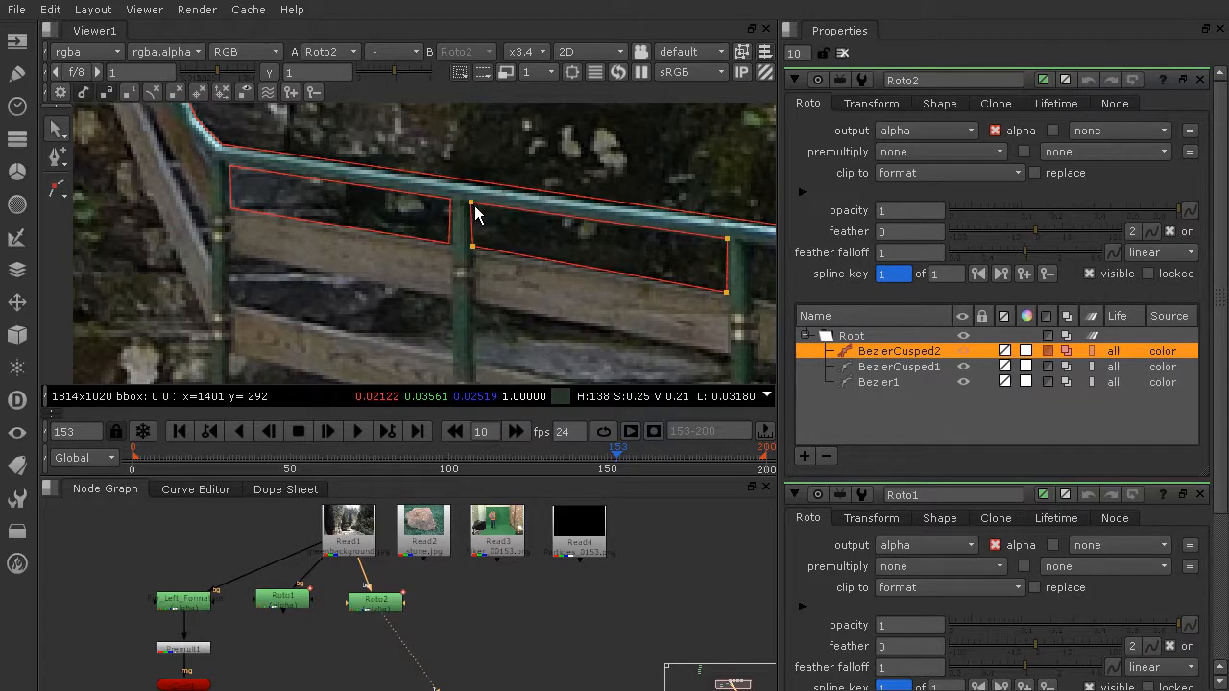
Outline the gap between the lowest plank and the stone ledge, between the two posts nearest the foreground, with a closed Cusped Bezier
scroll(472, 213, "down", 8)
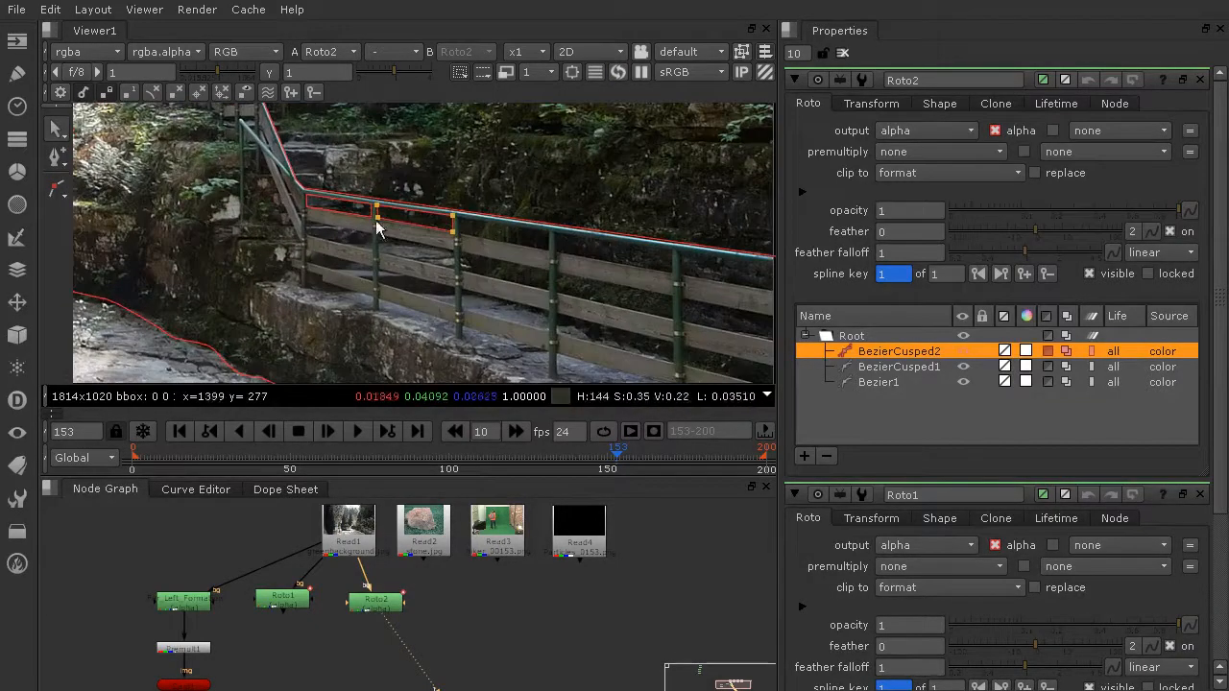
scroll(445, 233, "down", 3)
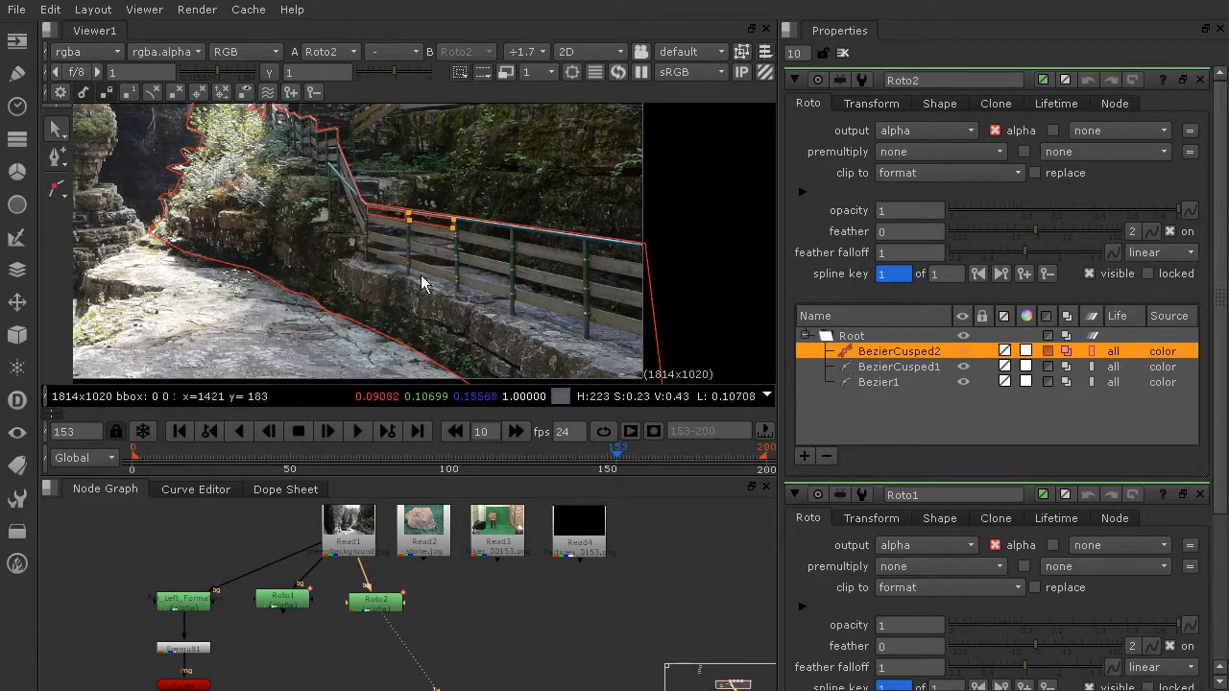
scroll(566, 305, "up", 2)
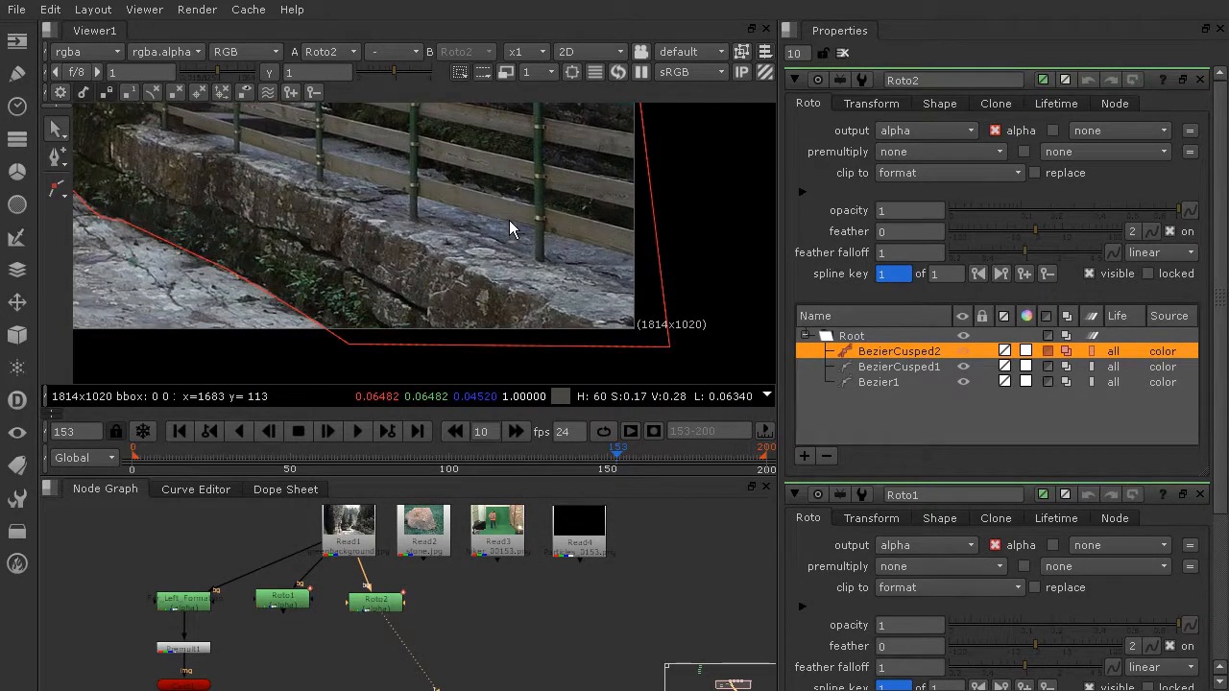
scroll(508, 234, "up", 2)
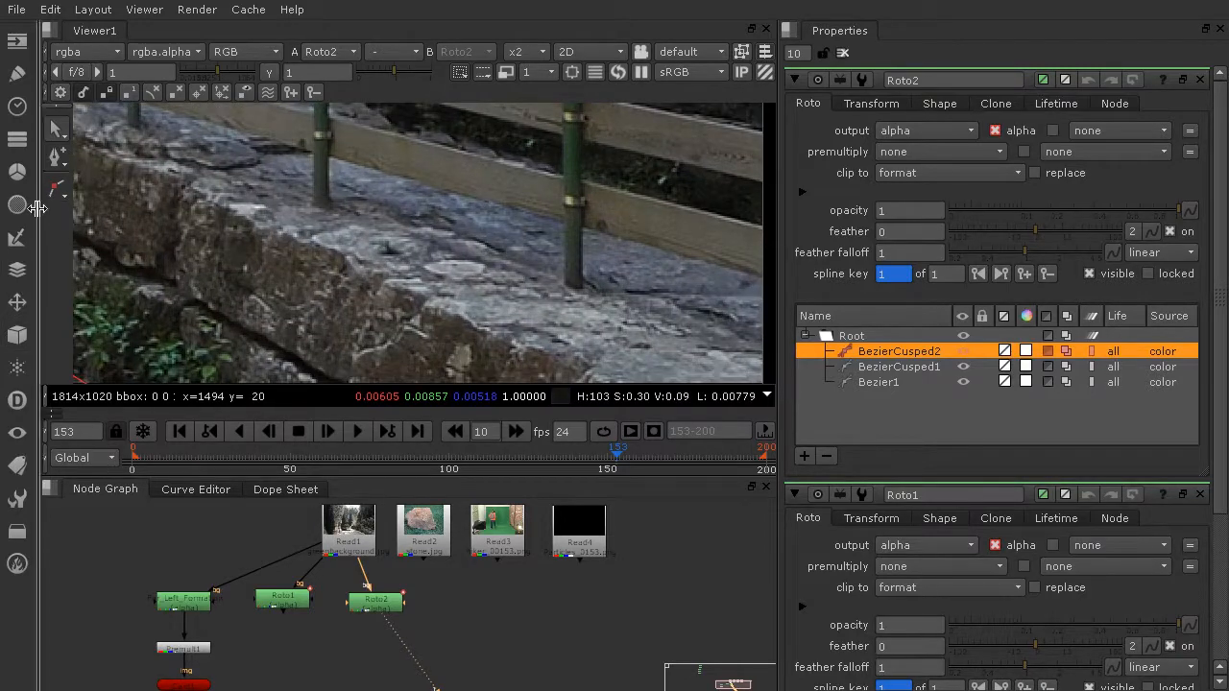
left_click(54, 192)
left_click(110, 213)
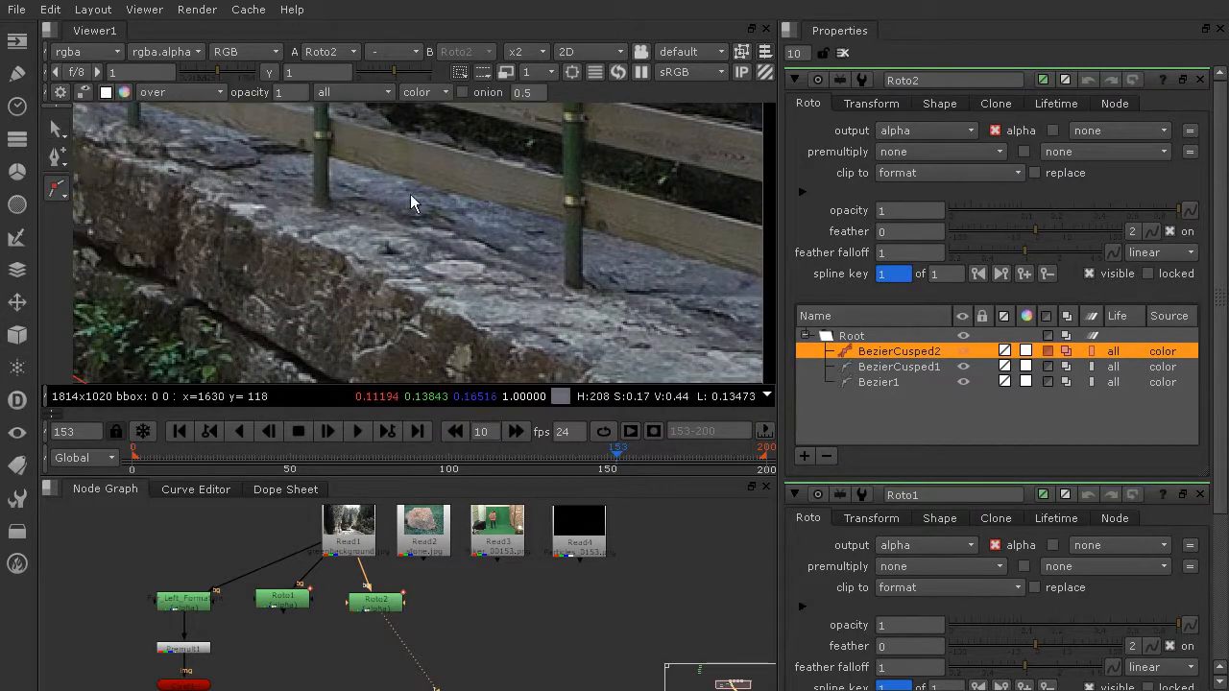
left_click(329, 157)
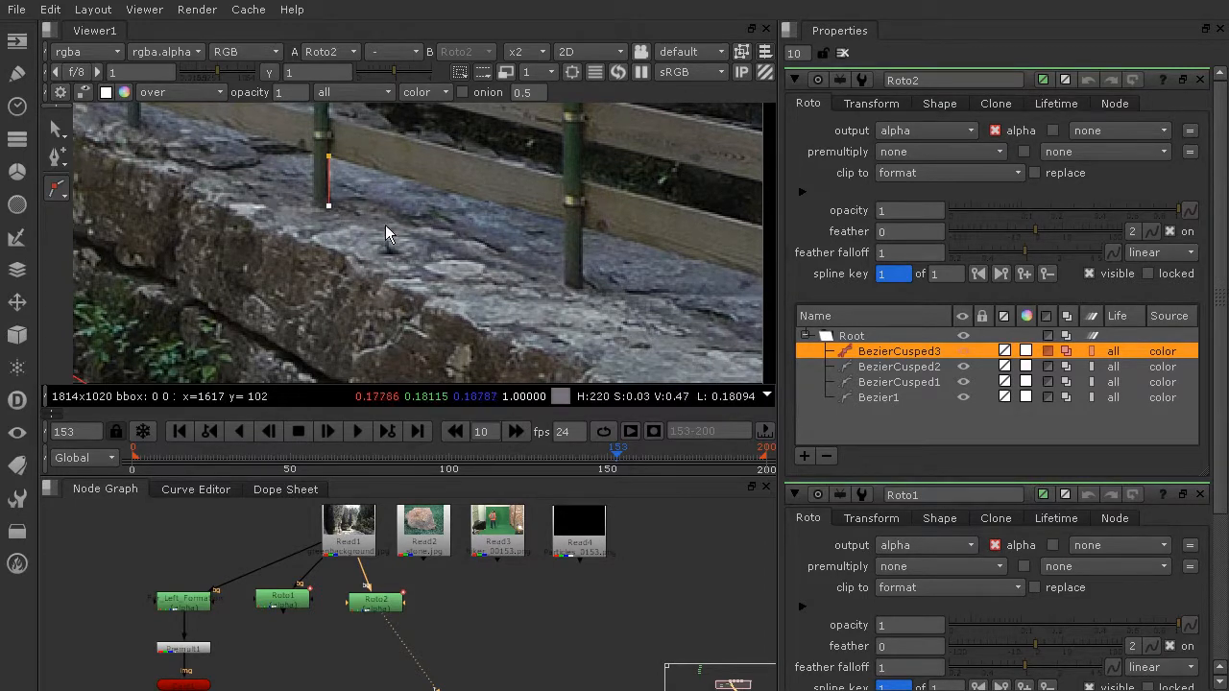
left_click(561, 278)
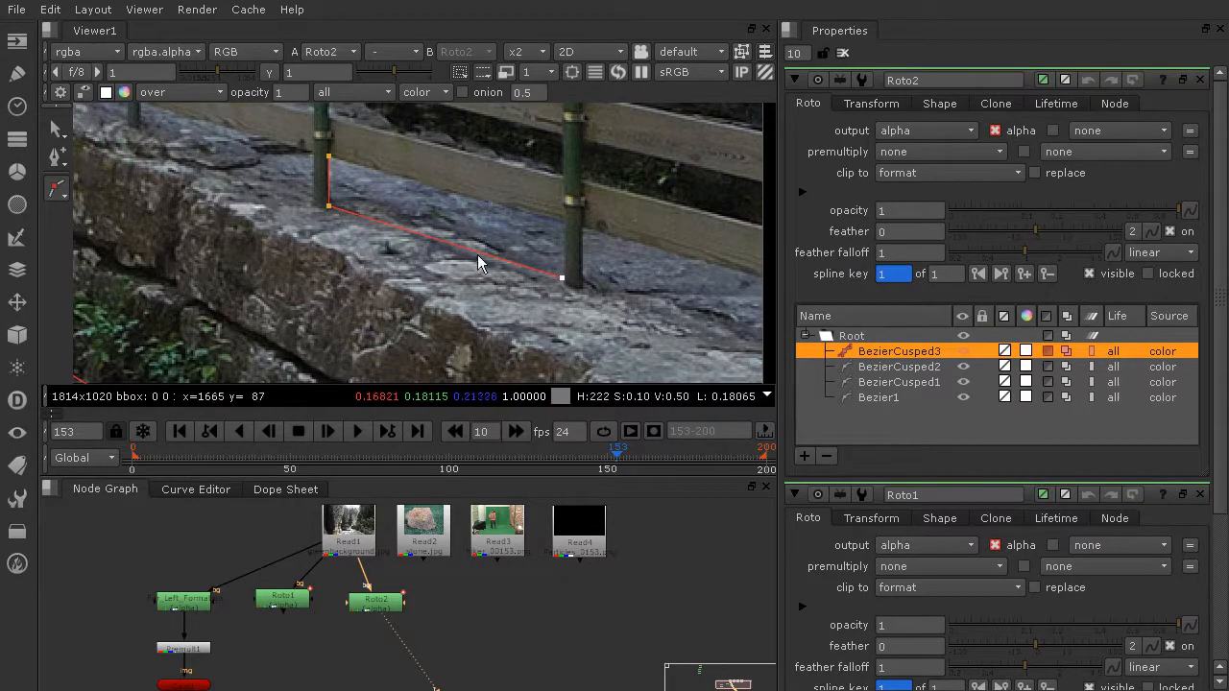
left_click(563, 223)
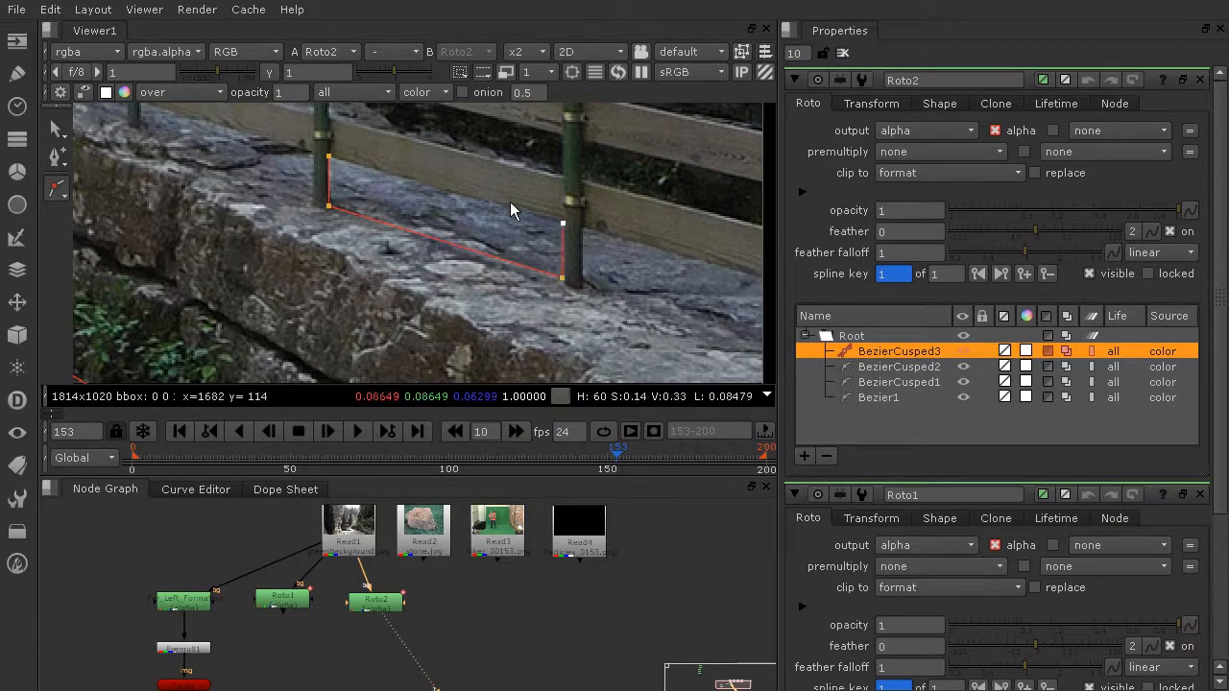
left_click(329, 154)
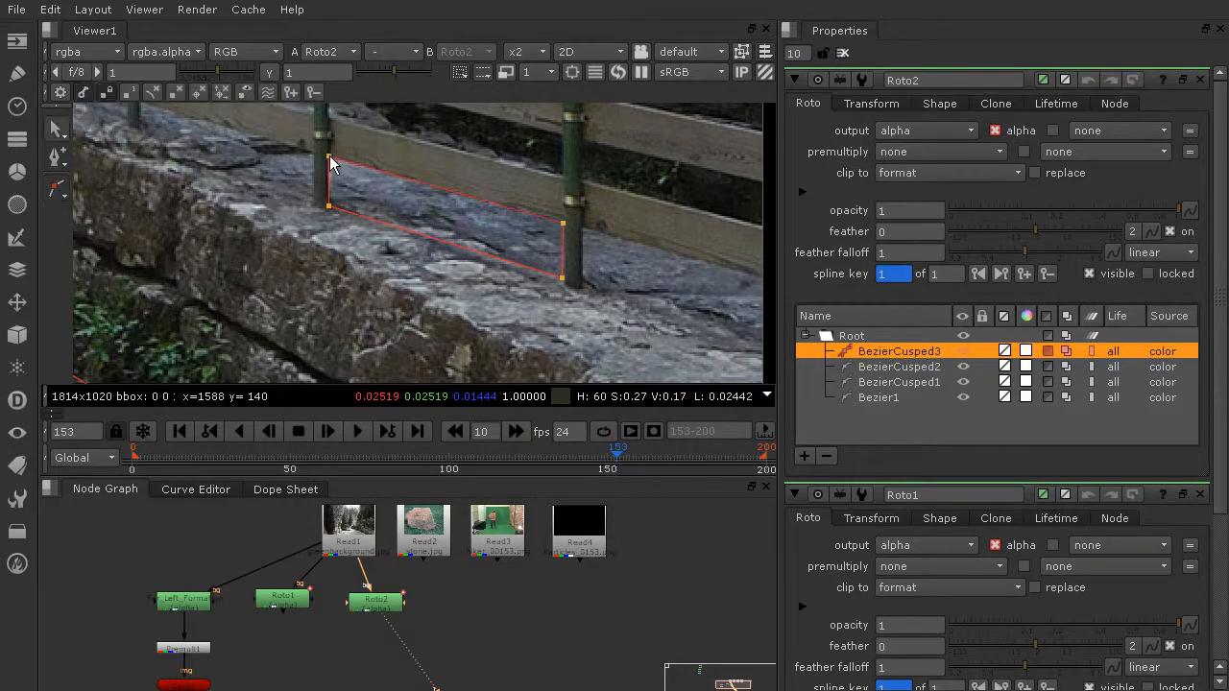
Draw a closed Cusped Bezier around the gap below the lowest plank from the nearest post to just past the image's right border
left_click(583, 244)
left_click(56, 190)
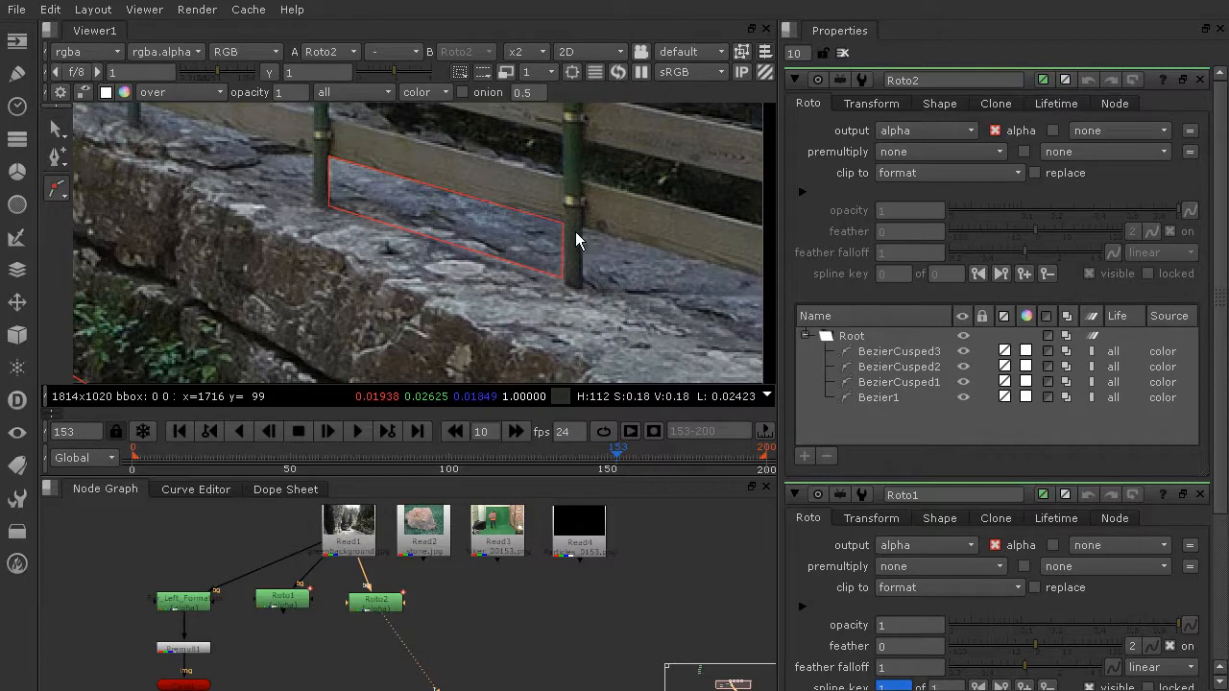
left_click(582, 229)
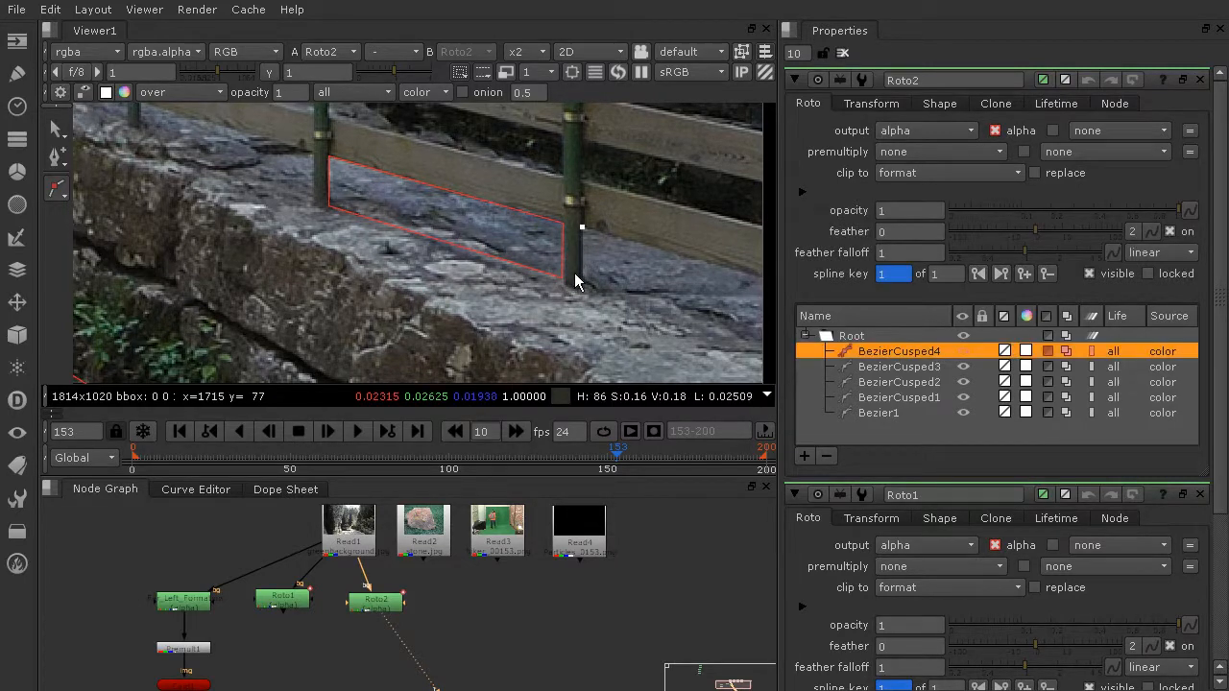
middle_click_drag(739, 336, 583, 287)
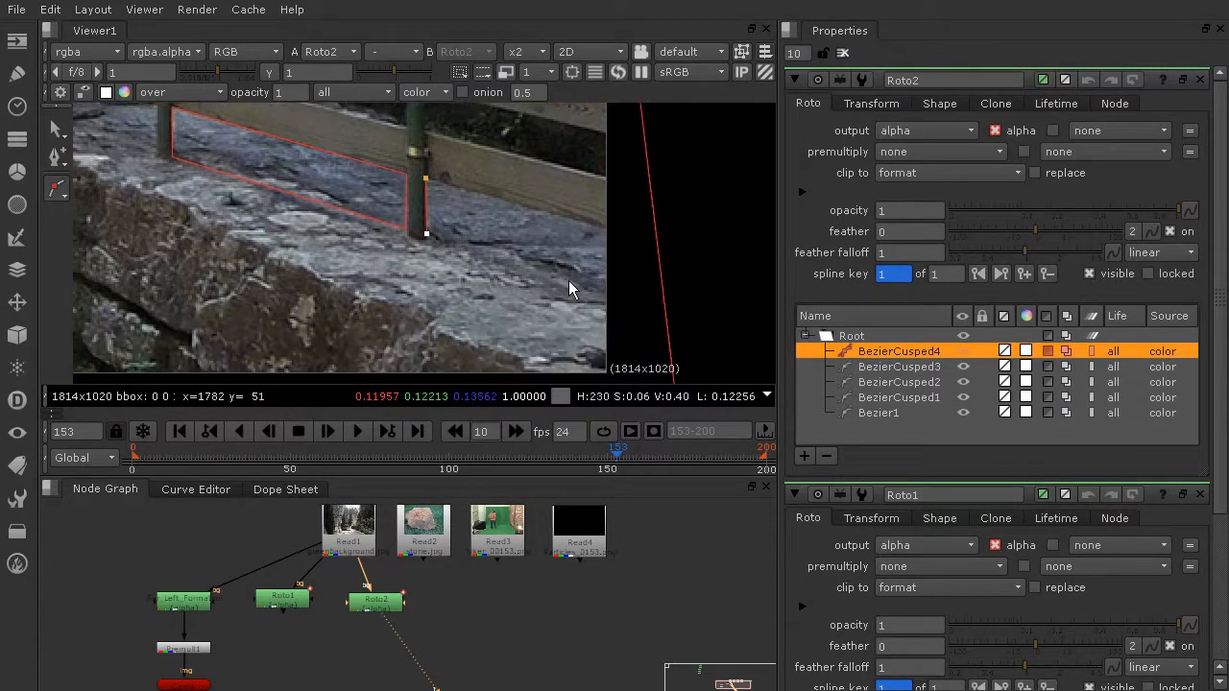
left_click(623, 278)
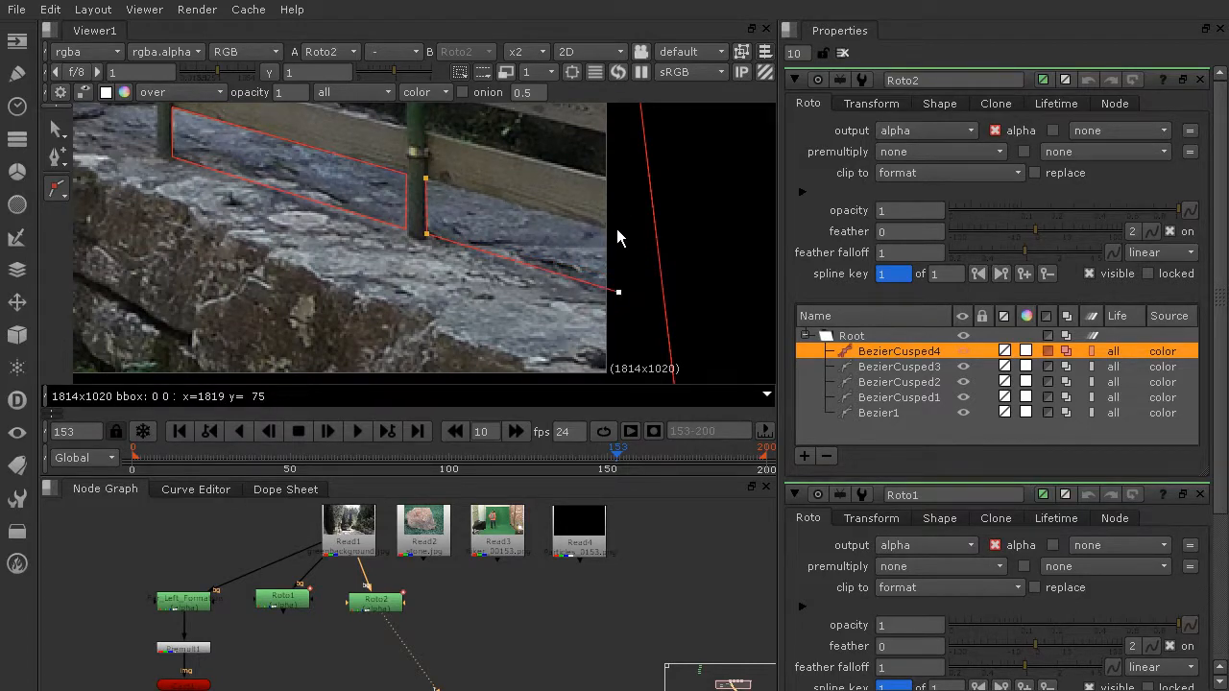
left_click(617, 234)
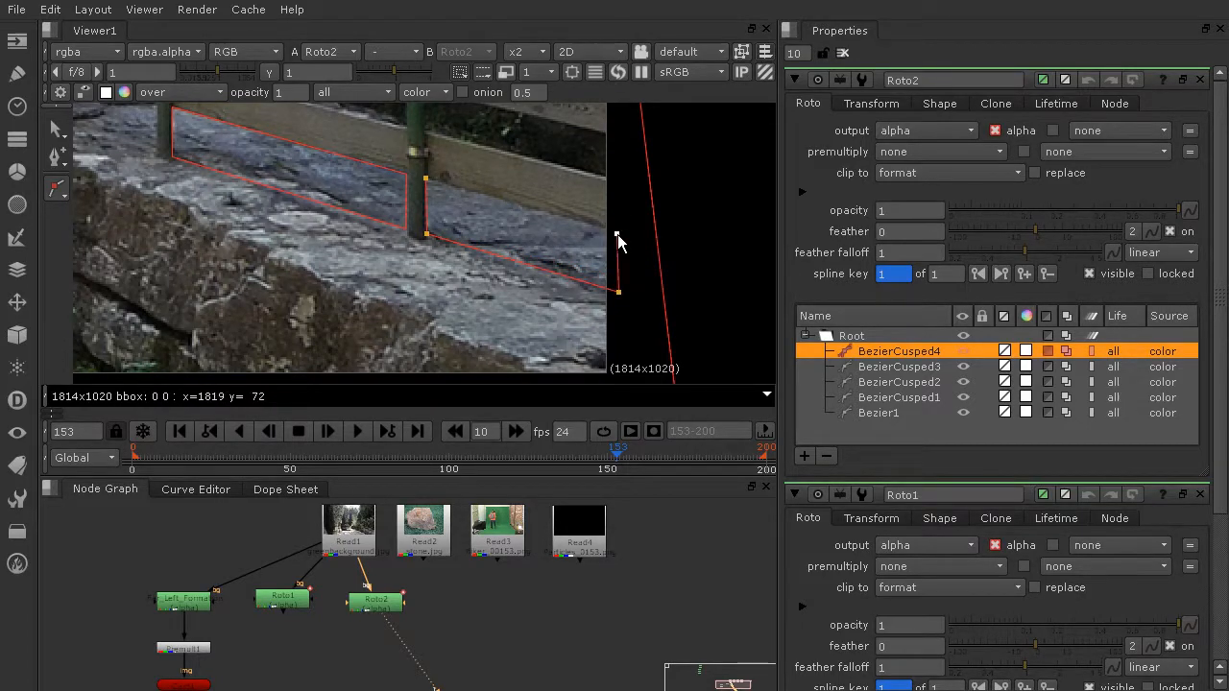
left_click(425, 179)
Outline the narrow sloping gap between the stair railing's planks, from the corner post up to the crossing handrail, with a closed Cusped Bezier
scroll(404, 233, "down", 4)
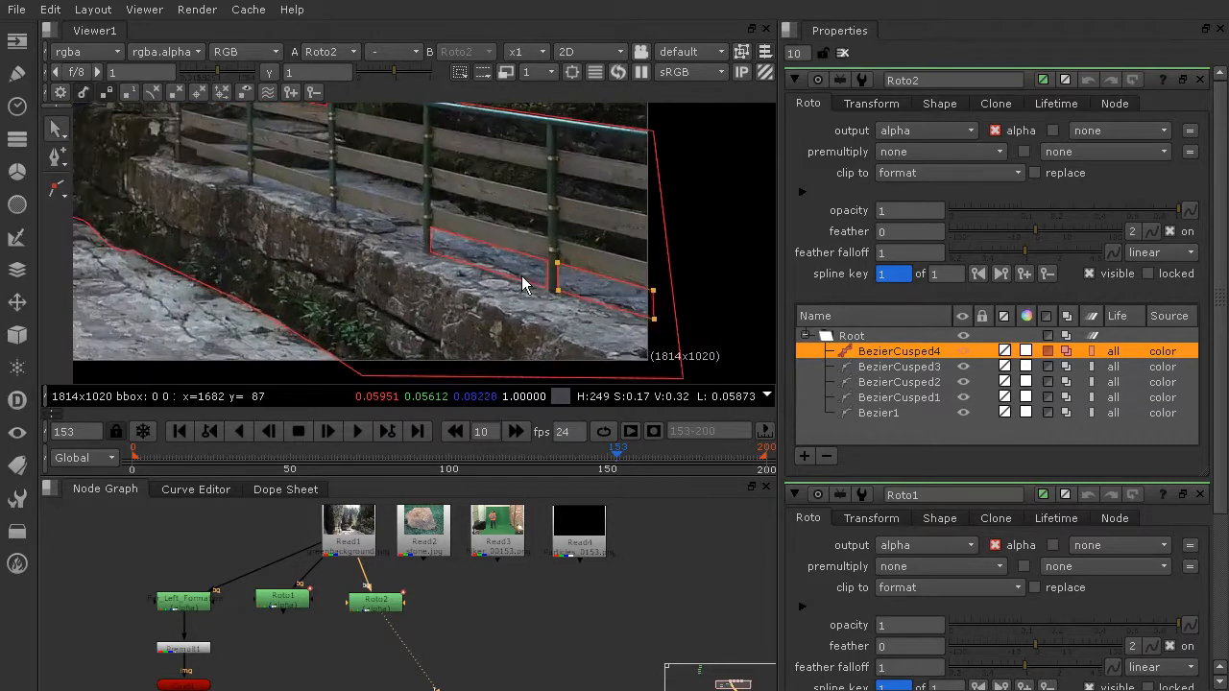
scroll(396, 245, "up", 4)
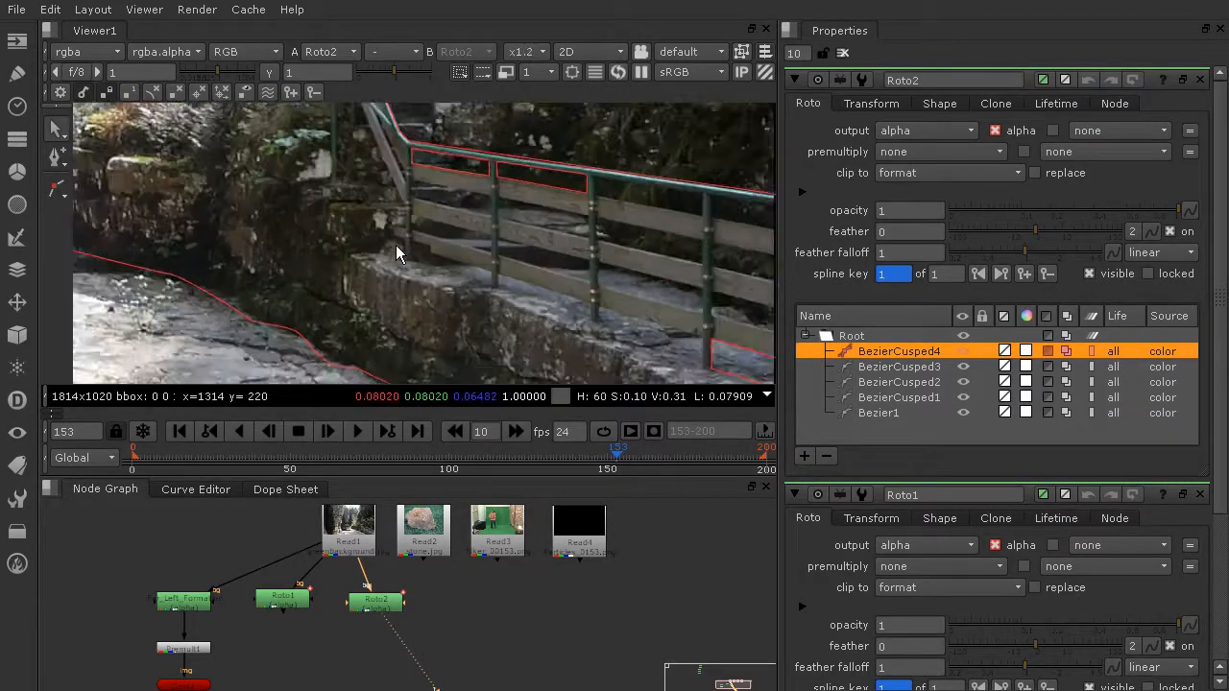
scroll(356, 286, "down", 1)
middle_click_drag(381, 274, 427, 314)
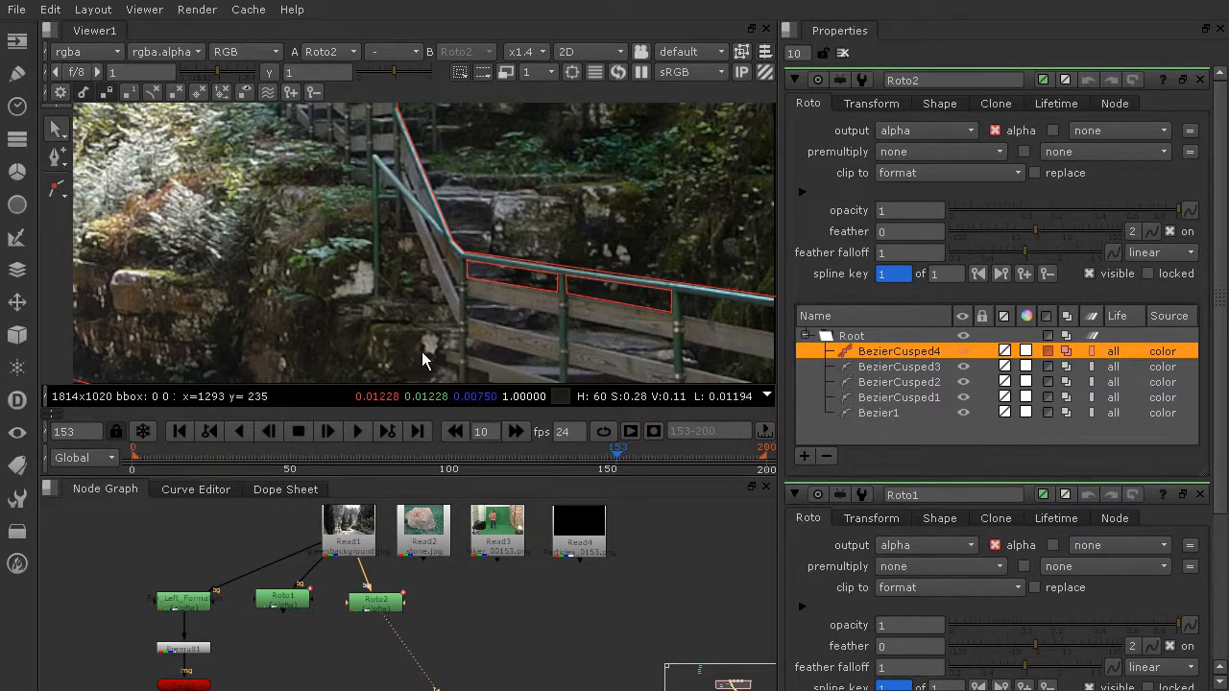
scroll(423, 347, "up", 1)
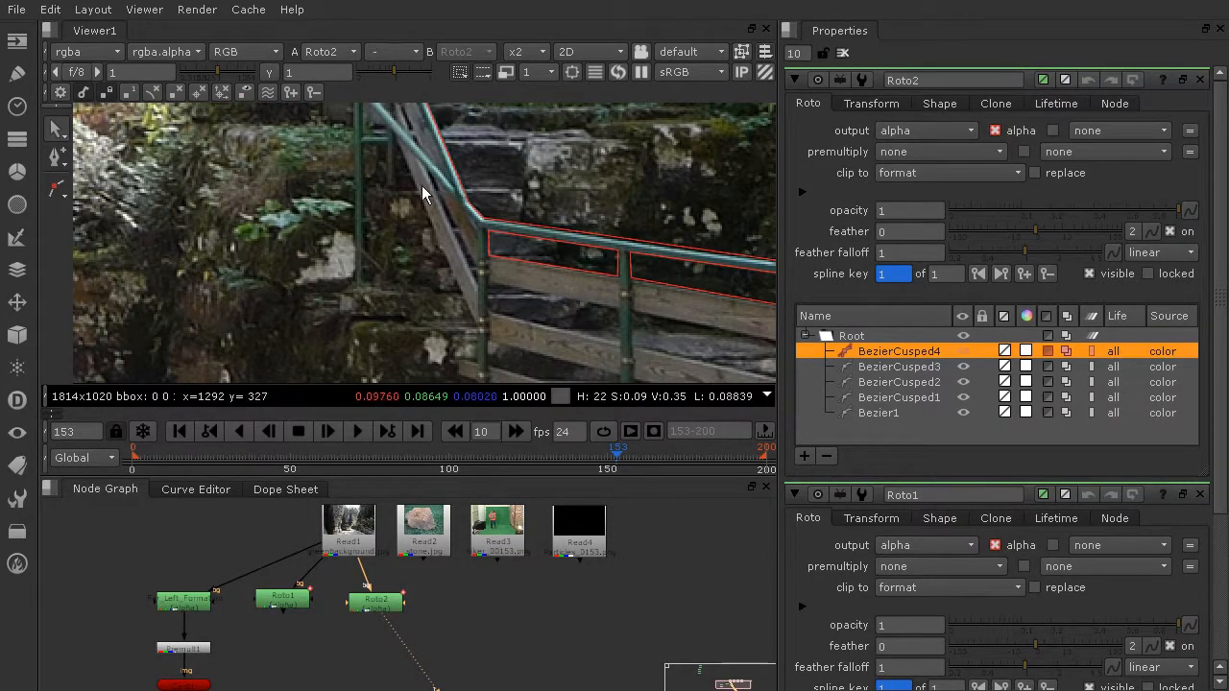
scroll(484, 289, "up", 2)
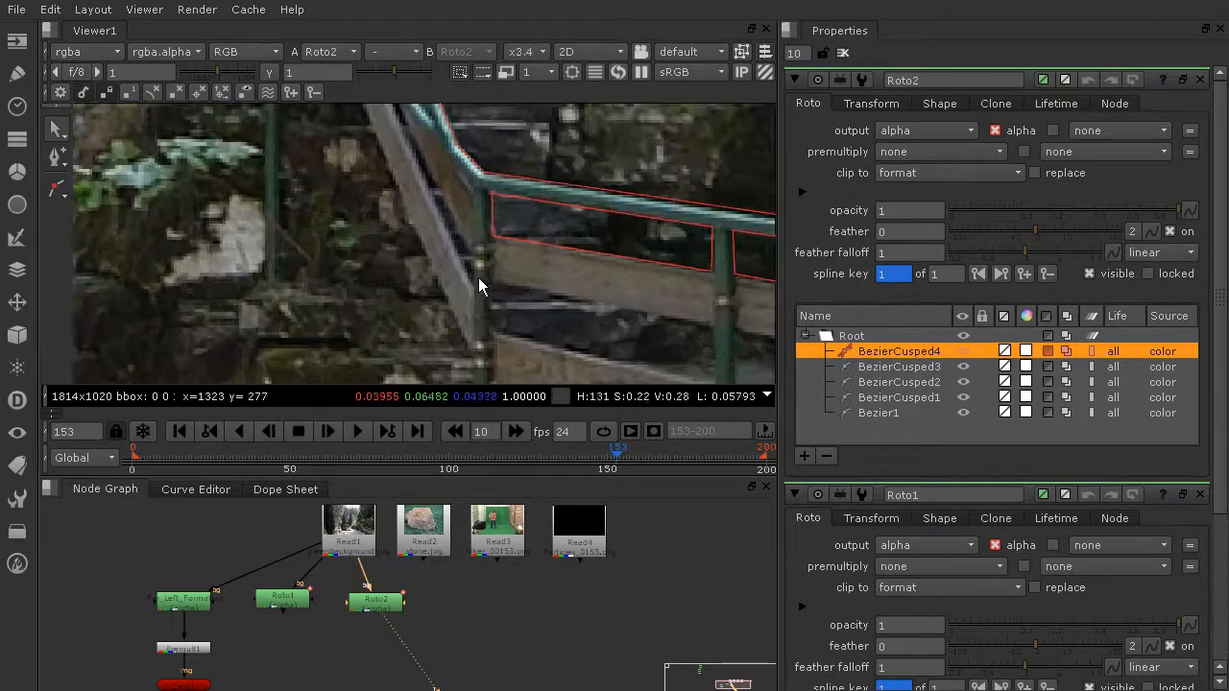
key("v")
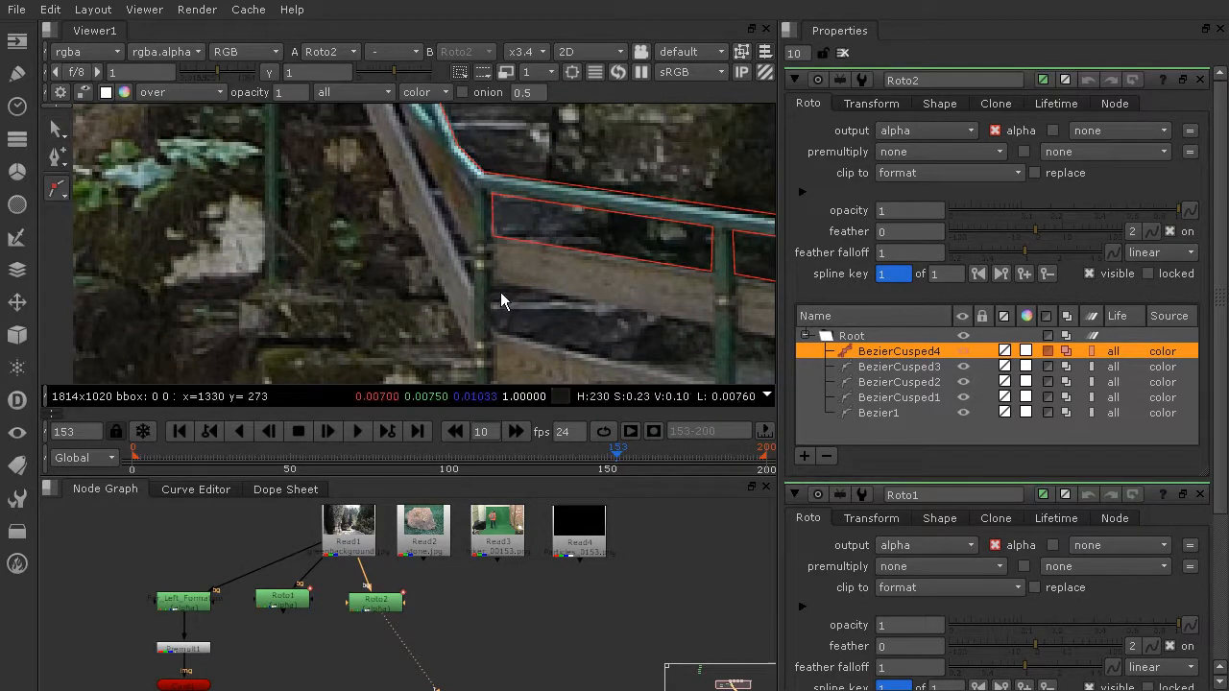
left_click(474, 250)
left_click(469, 280)
middle_click_drag(392, 237, 421, 287)
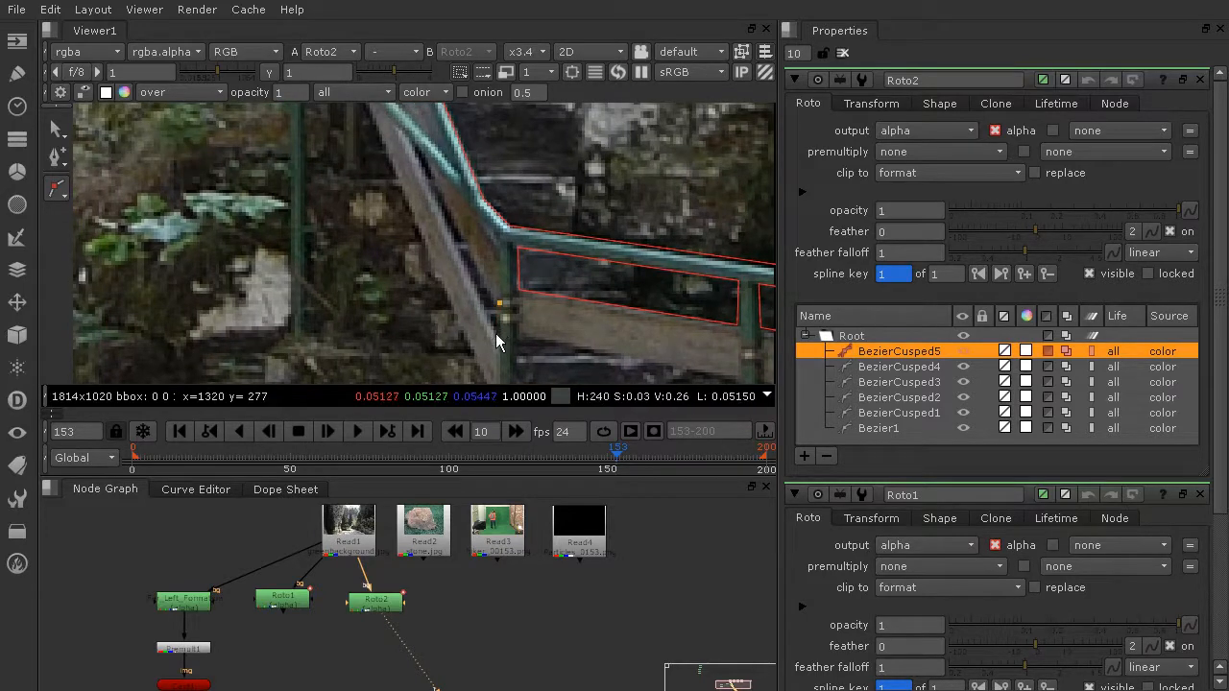
middle_click_drag(419, 222, 457, 315)
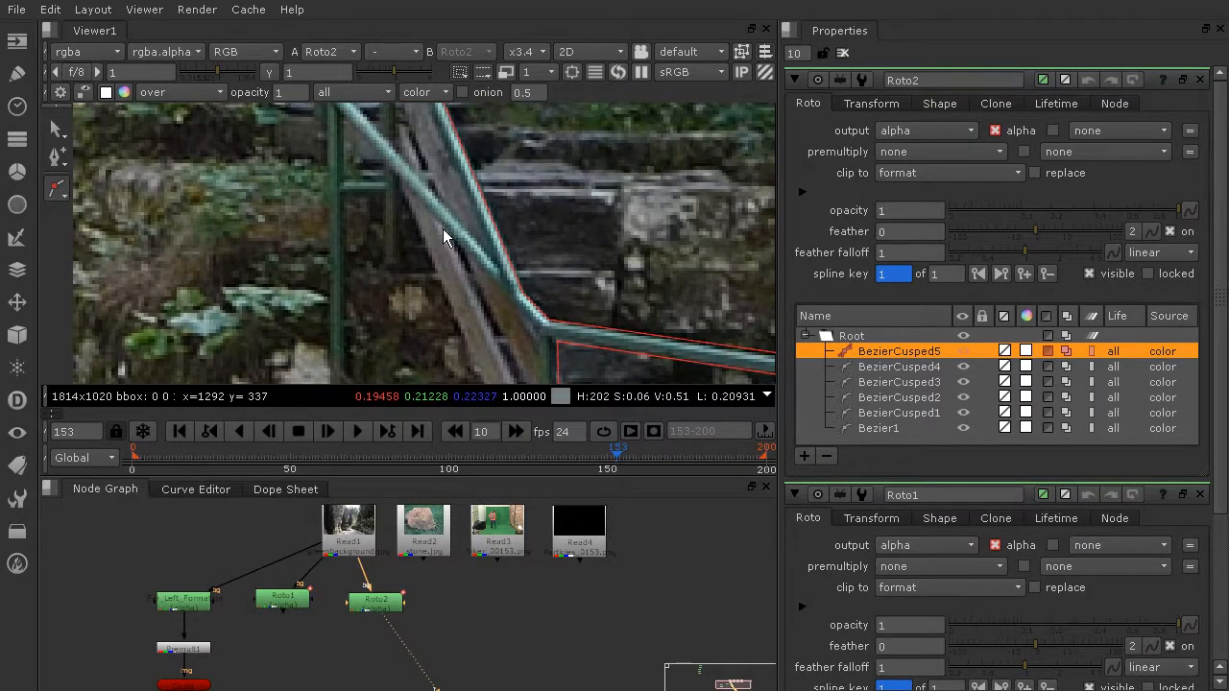
left_click(446, 231)
middle_click_drag(461, 255, 432, 173)
left_click(505, 342)
left_click(504, 313)
scroll(442, 236, "down", 1)
scroll(423, 250, "down", 1)
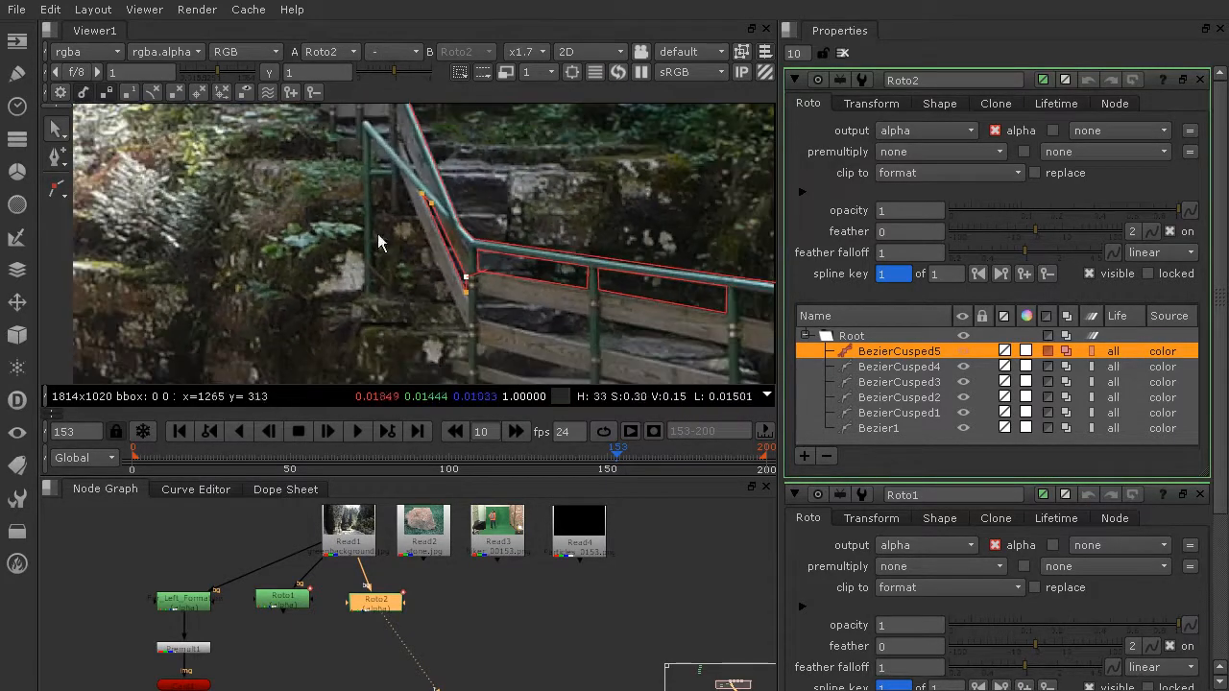
scroll(447, 282, "down", 2)
scroll(515, 287, "down", 2)
scroll(515, 286, "down", 2)
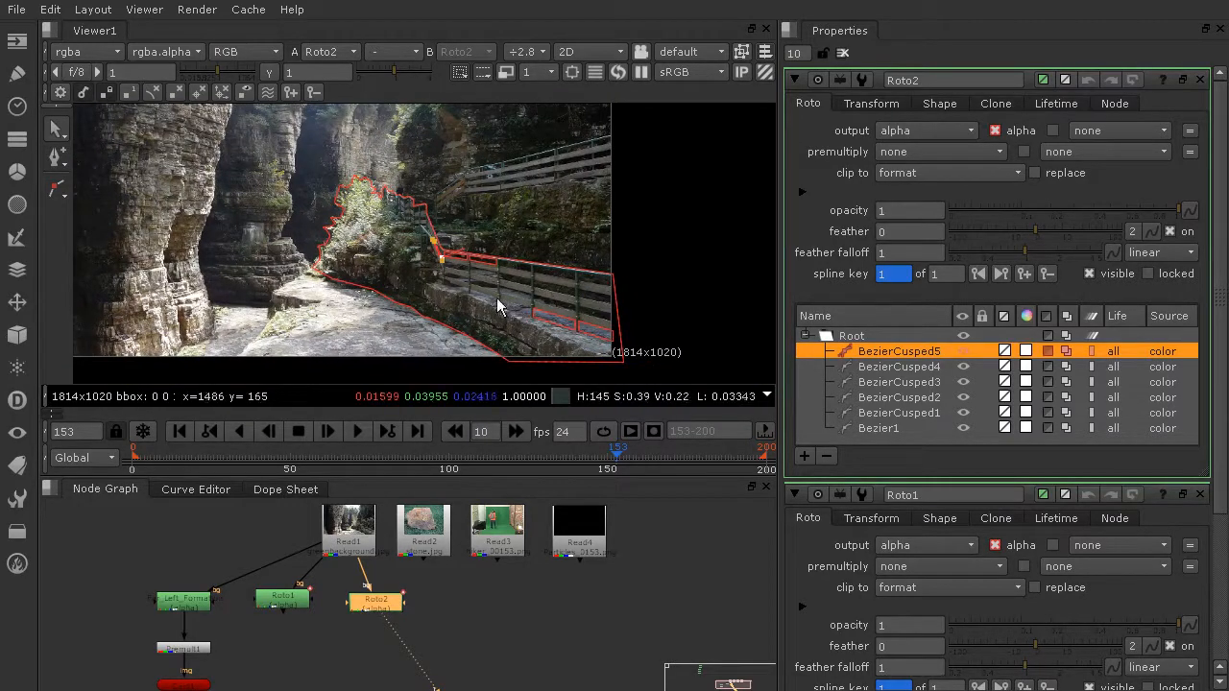
scroll(446, 248, "up", 8)
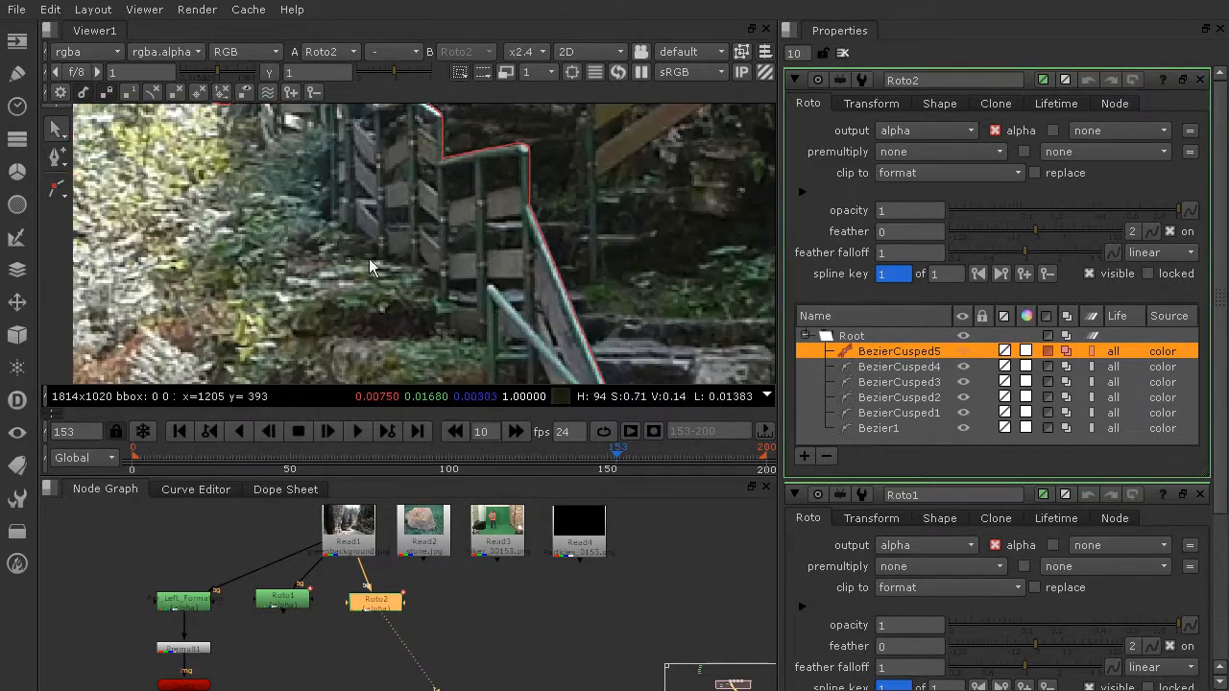
middle_click_drag(472, 229, 511, 260)
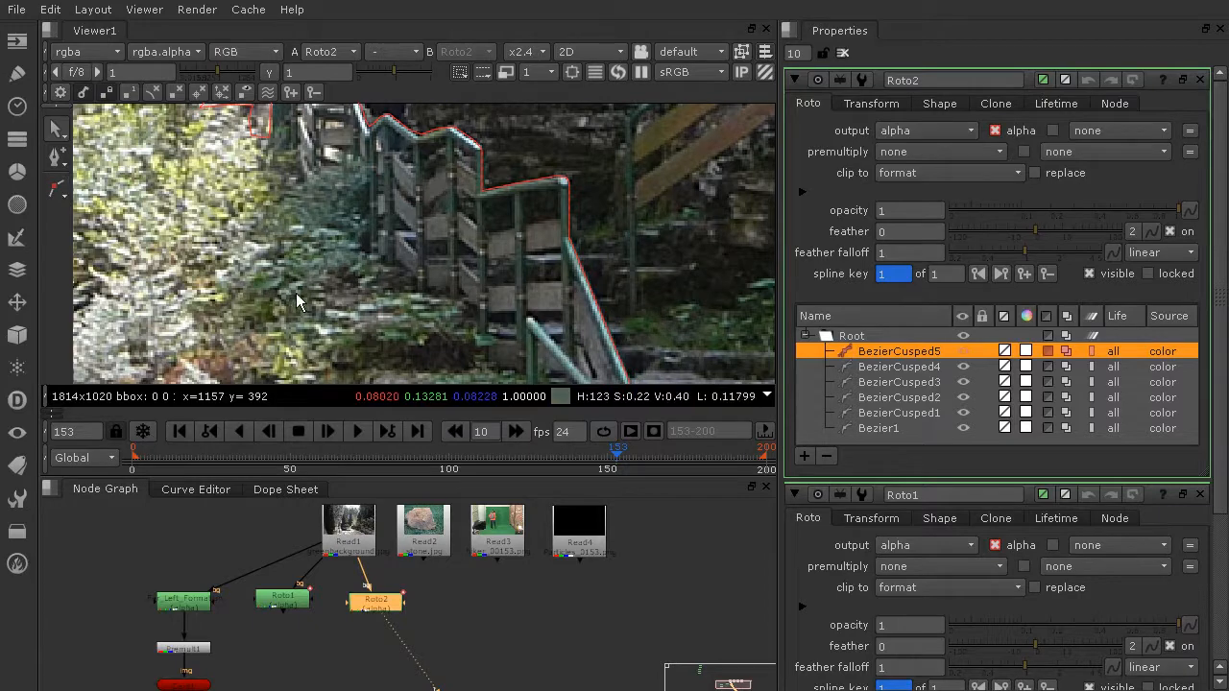
left_click(56, 190)
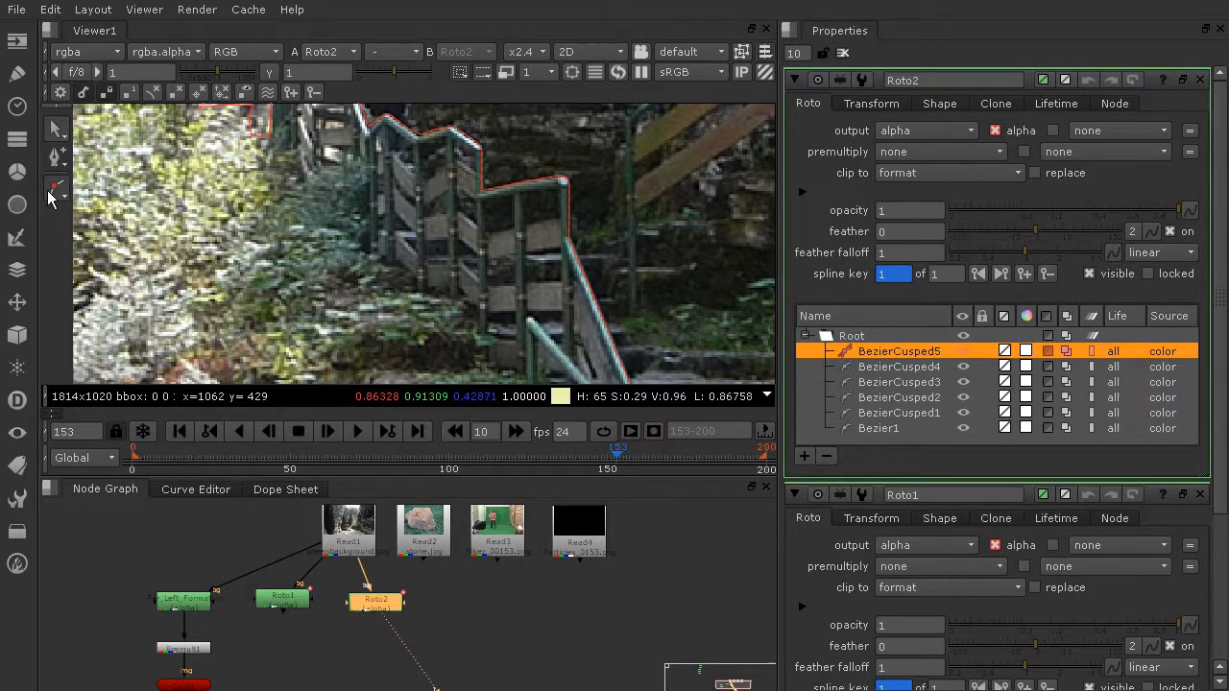
left_click(395, 260)
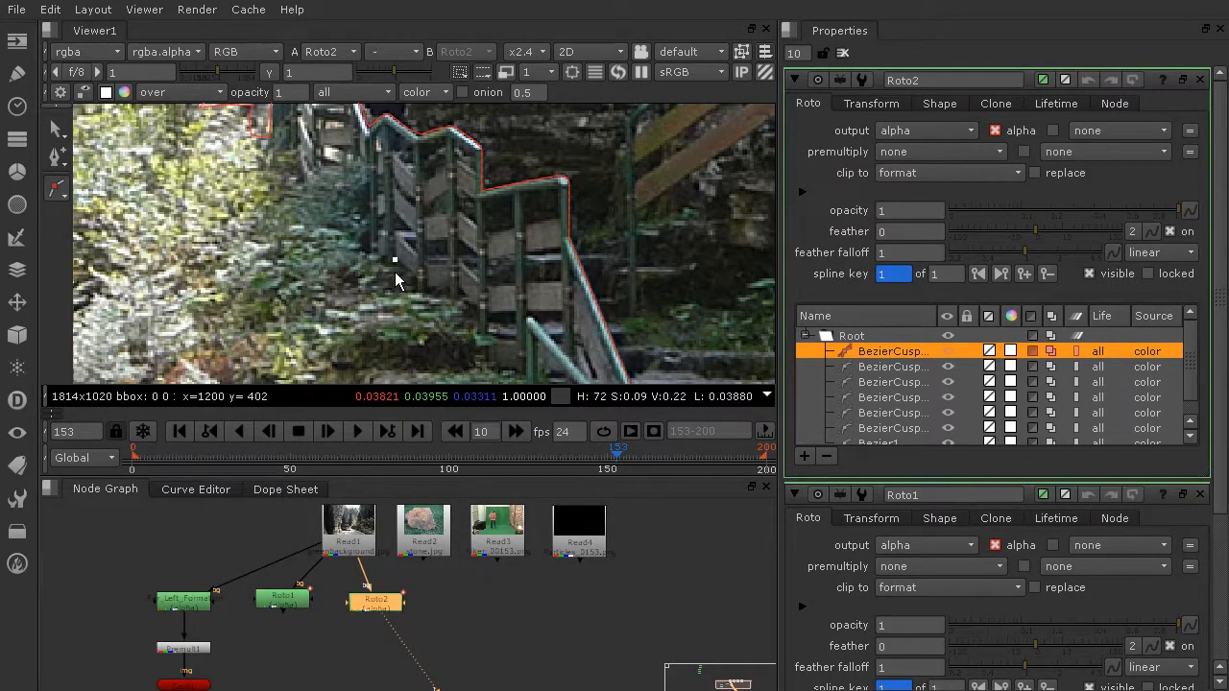
key("q")
scroll(407, 282, "up", 1)
scroll(406, 281, "up", 5)
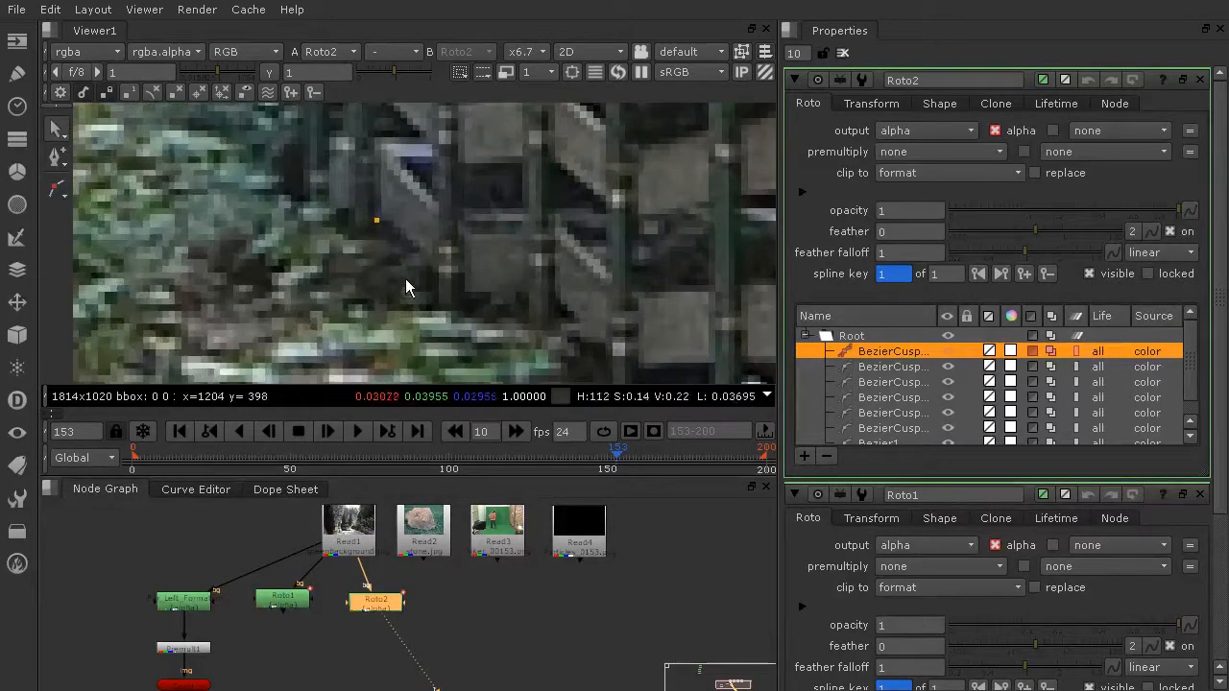
left_click(375, 251)
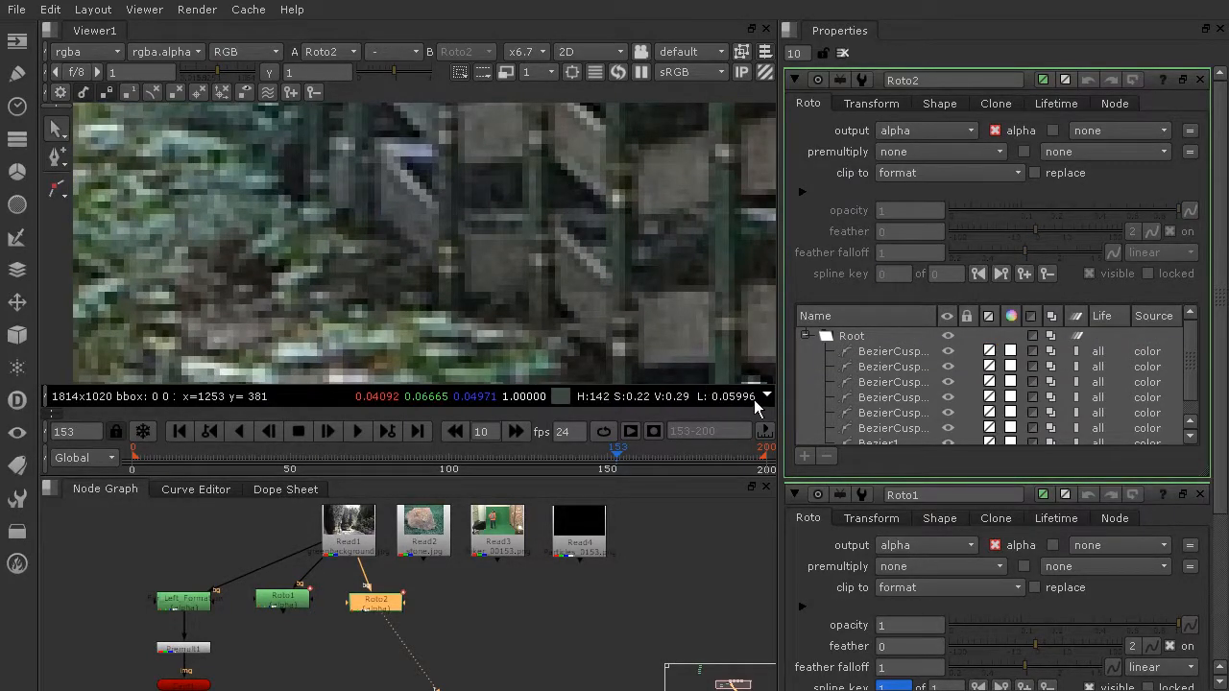
left_click(875, 351)
left_click(56, 188)
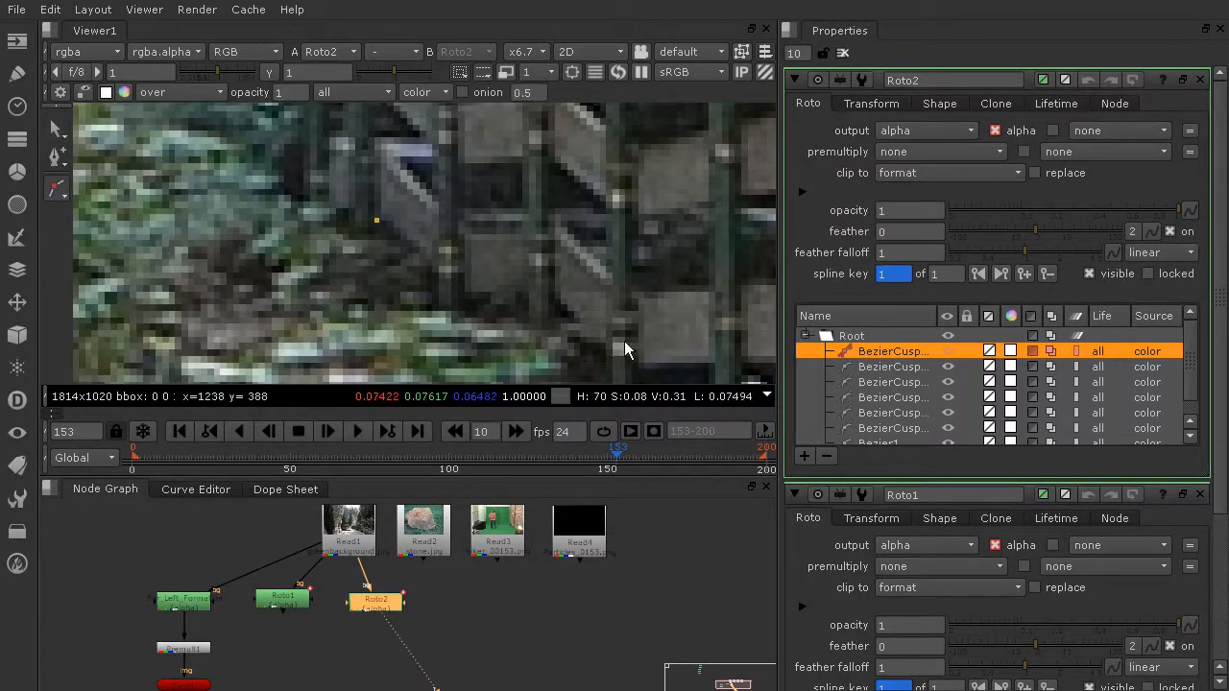
key("Delete")
Draw a triangular closed Cusped Bezier around the gap between the upper stair railing's lowest sloping plank and the ground
left_click(58, 190)
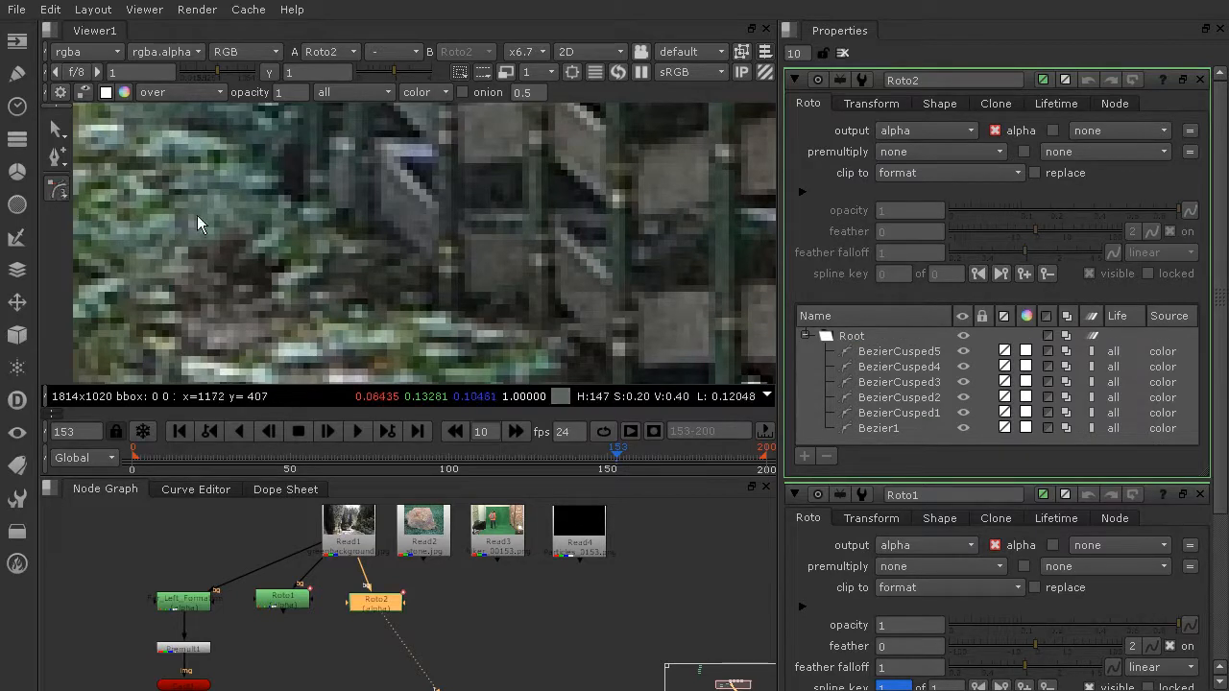
left_click(50, 184)
left_click(104, 188)
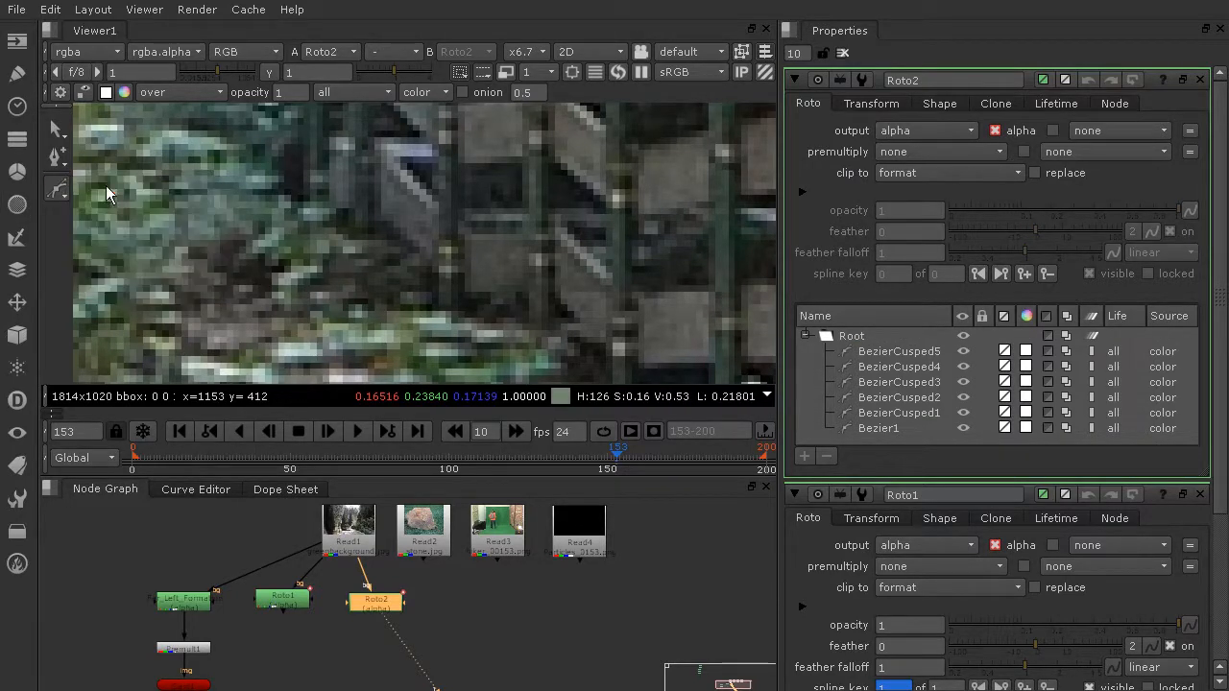
left_click(58, 190)
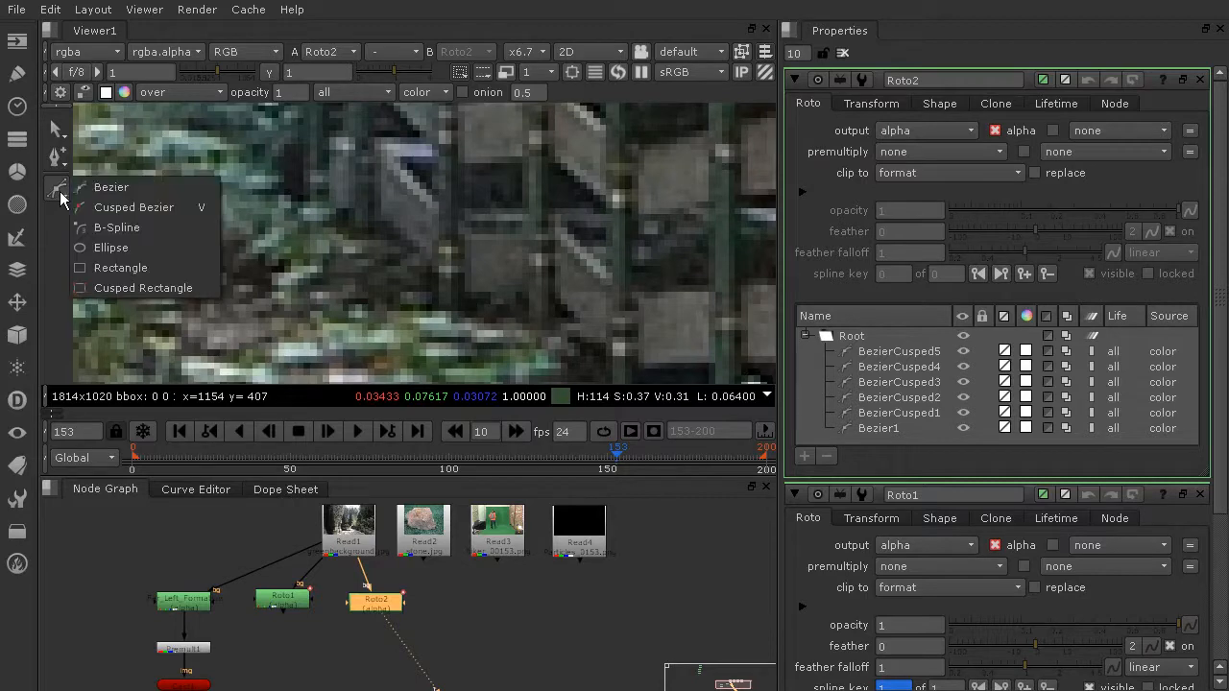
left_click(110, 203)
scroll(384, 221, "up", 2)
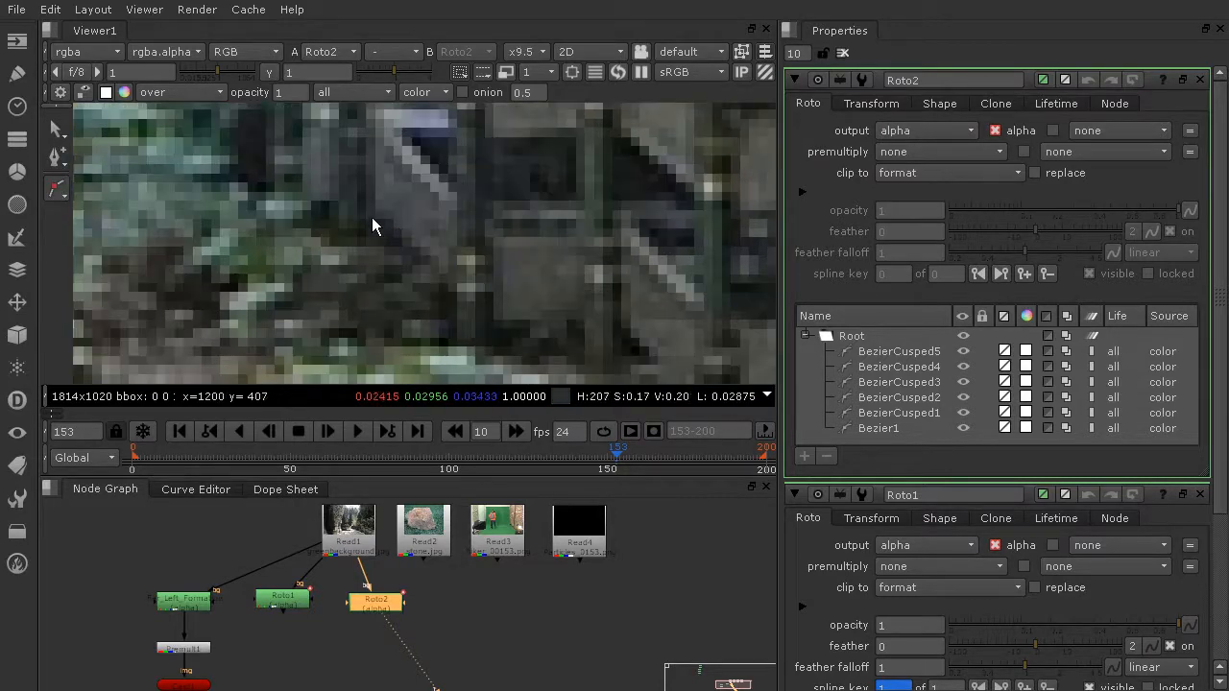
left_click(371, 208)
left_click(359, 260)
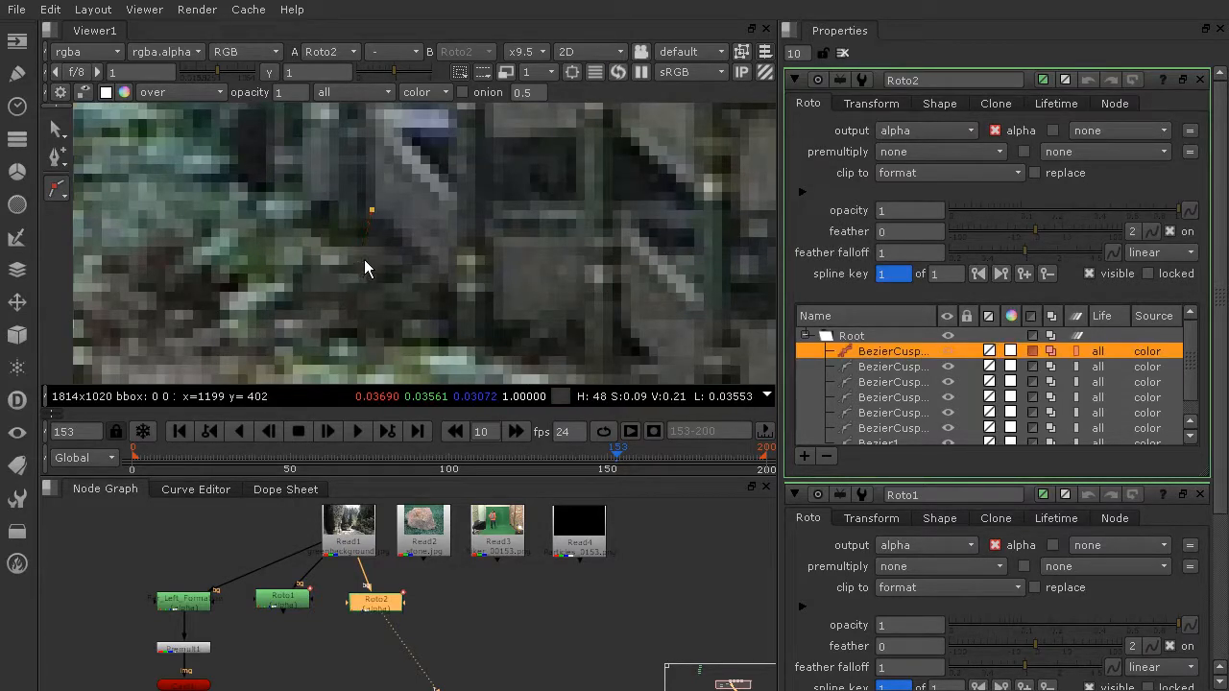
left_click(367, 266)
left_click(451, 296)
left_click(372, 208)
Outline the small four-sided gap below the lowest plank of the neighbouring upper railing panel with a closed Cusped Bezier
scroll(544, 310, "down", 2)
scroll(554, 312, "down", 1)
middle_click_drag(553, 308, 491, 276)
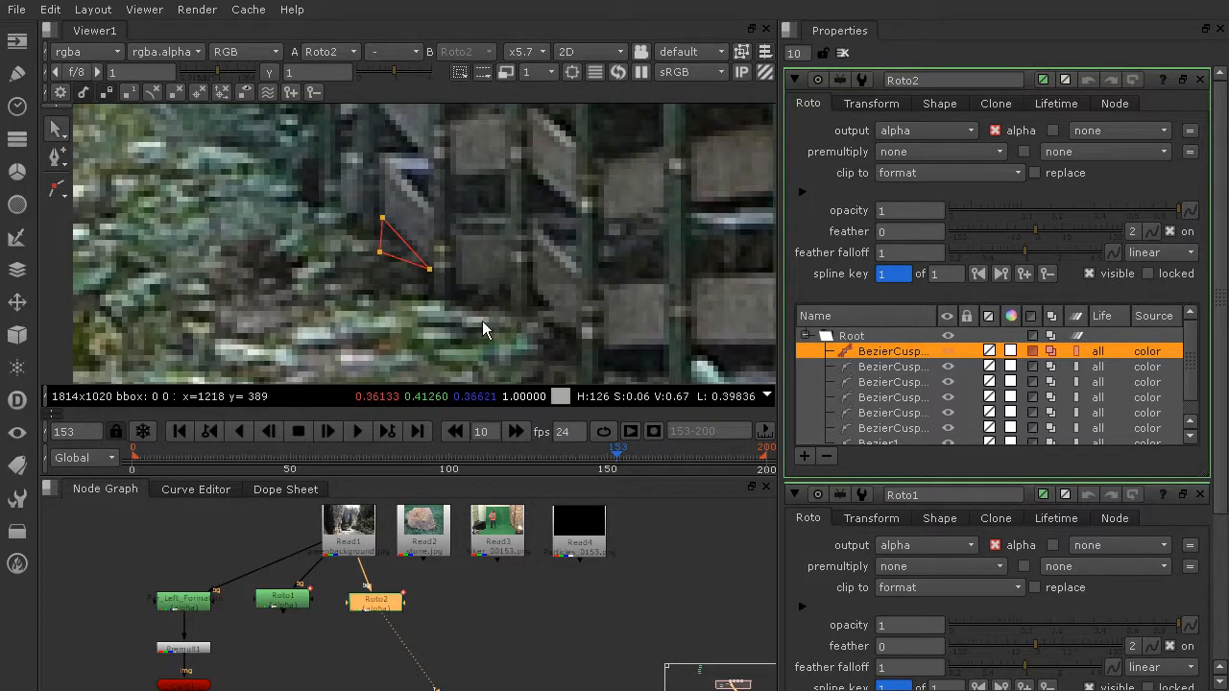
left_click(457, 286)
scroll(467, 307, "up", 3)
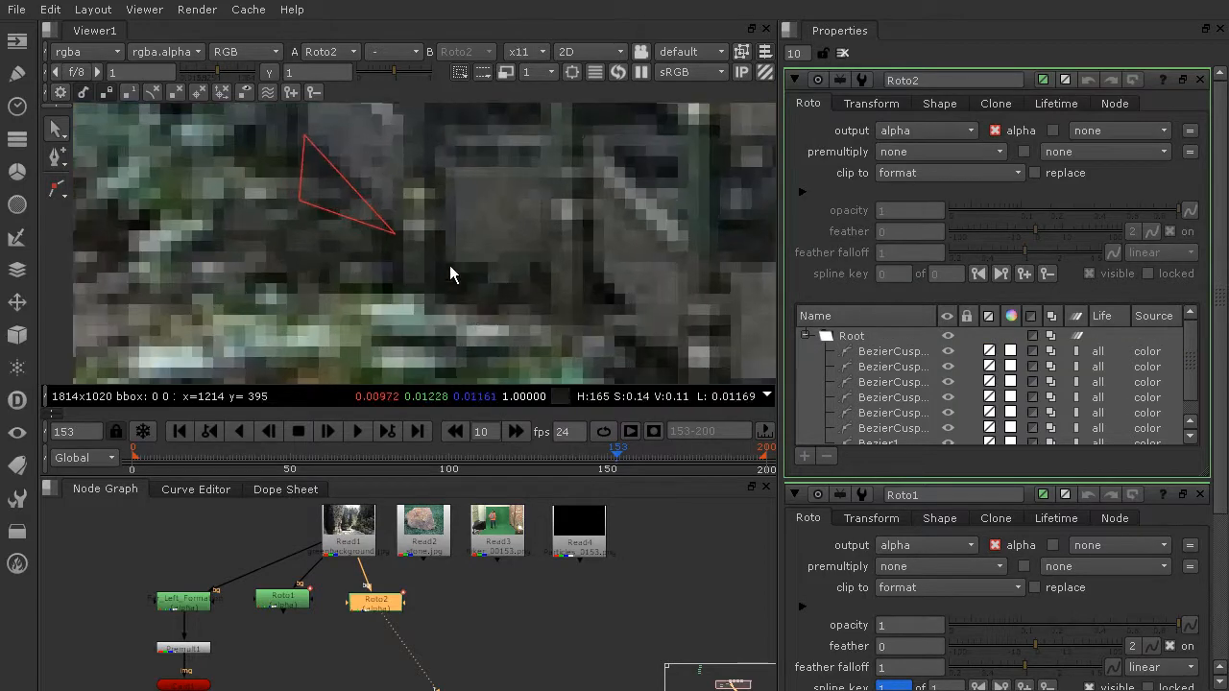
left_click(56, 190)
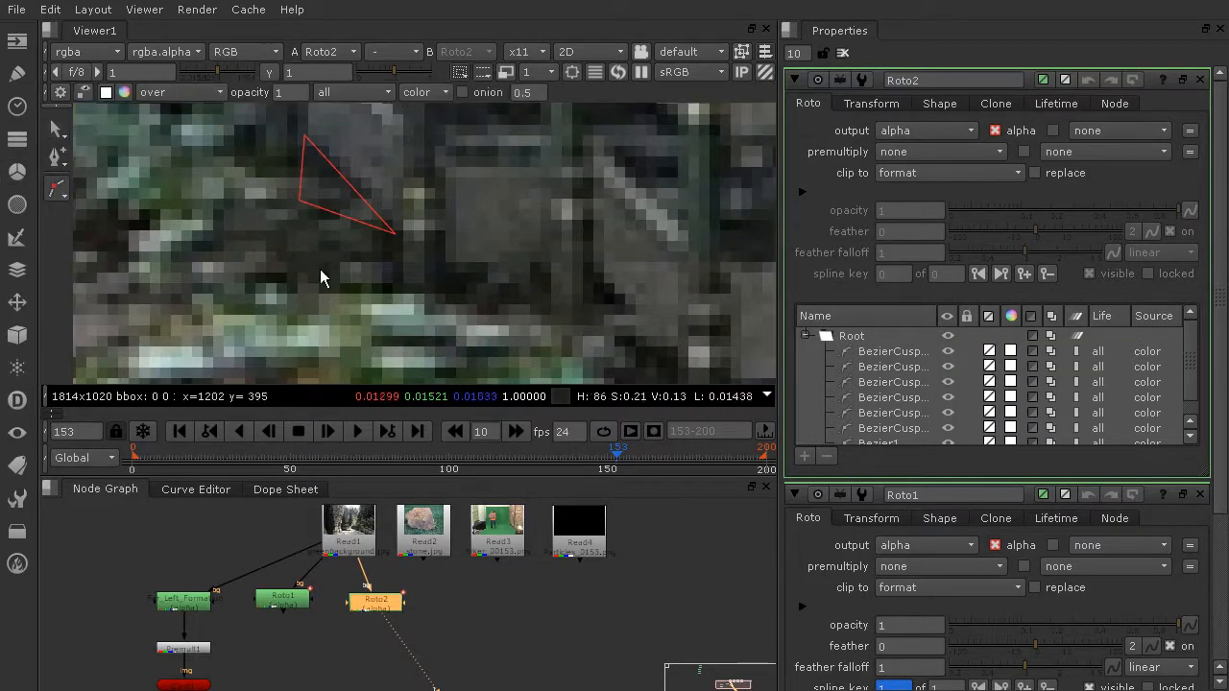
left_click(446, 260)
left_click(544, 301)
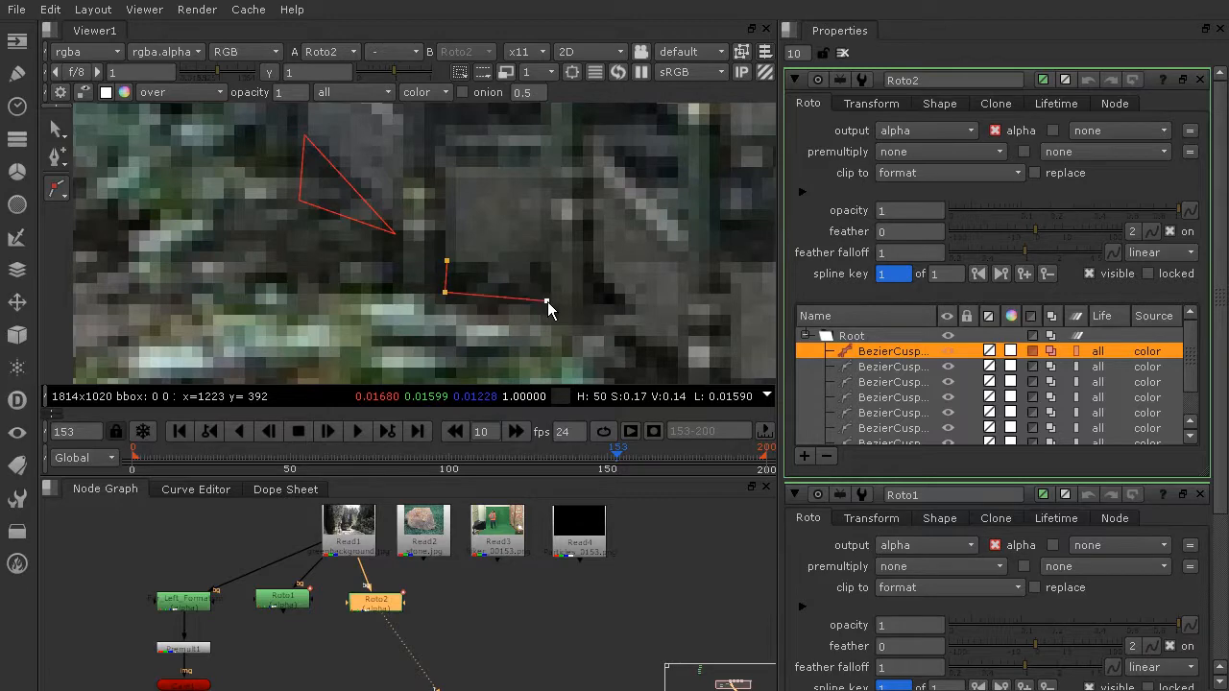
left_click(446, 261)
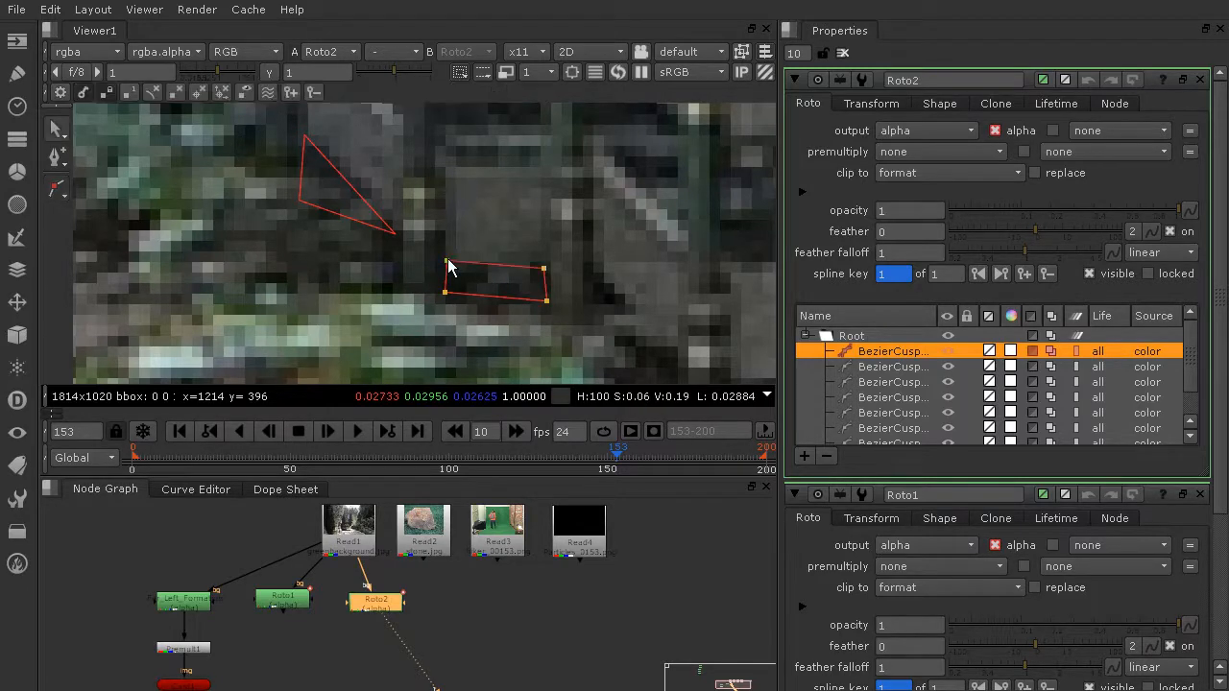
Draw a closed four-point Cusped Bezier around the gap between the two planks directly above the small ground-level cutout
scroll(548, 300, "down", 5)
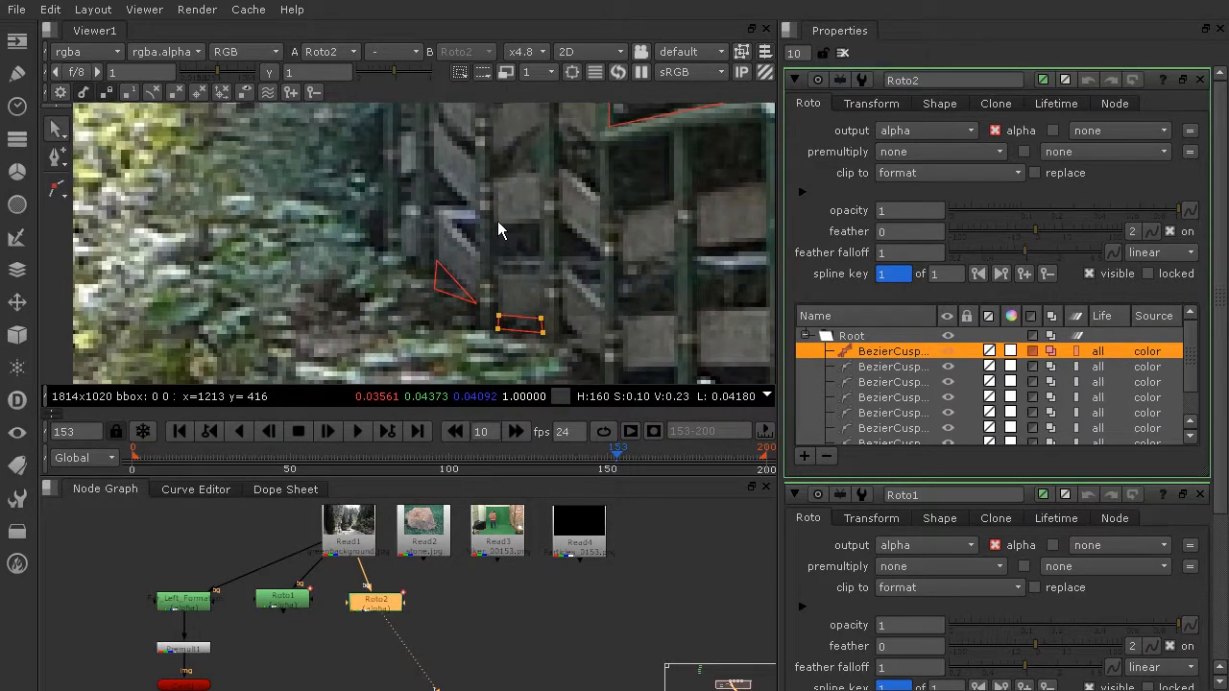
left_click(497, 221)
left_click(55, 189)
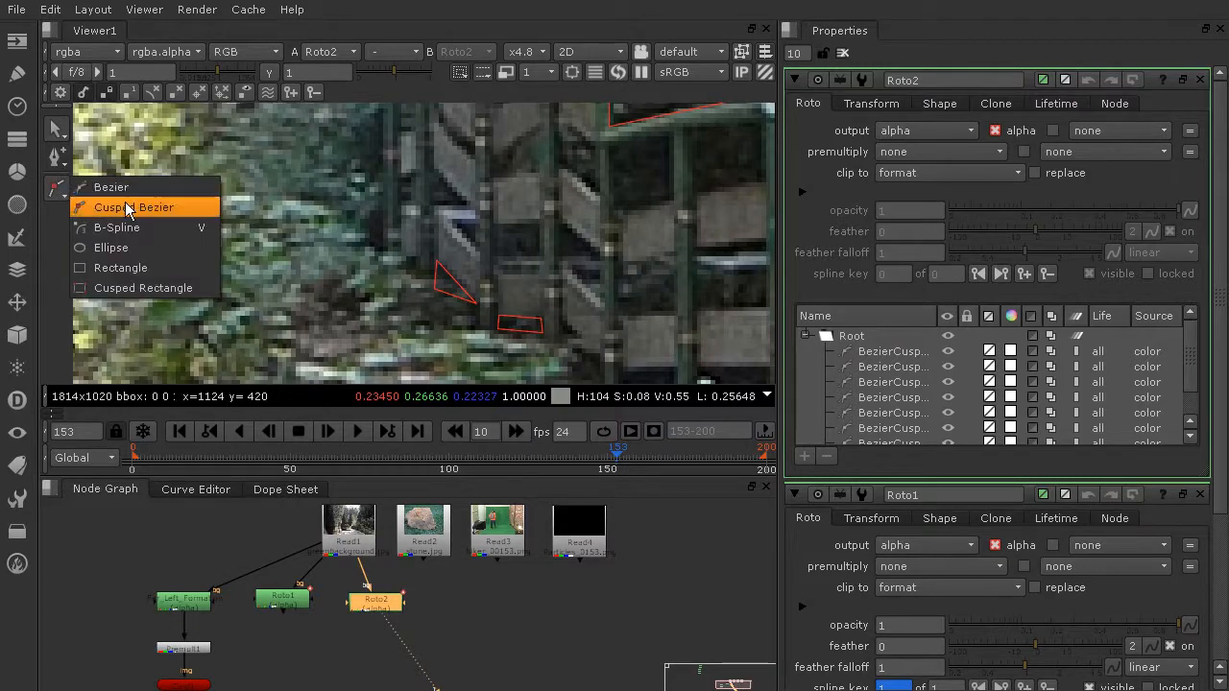
left_click(125, 207)
left_click(498, 228)
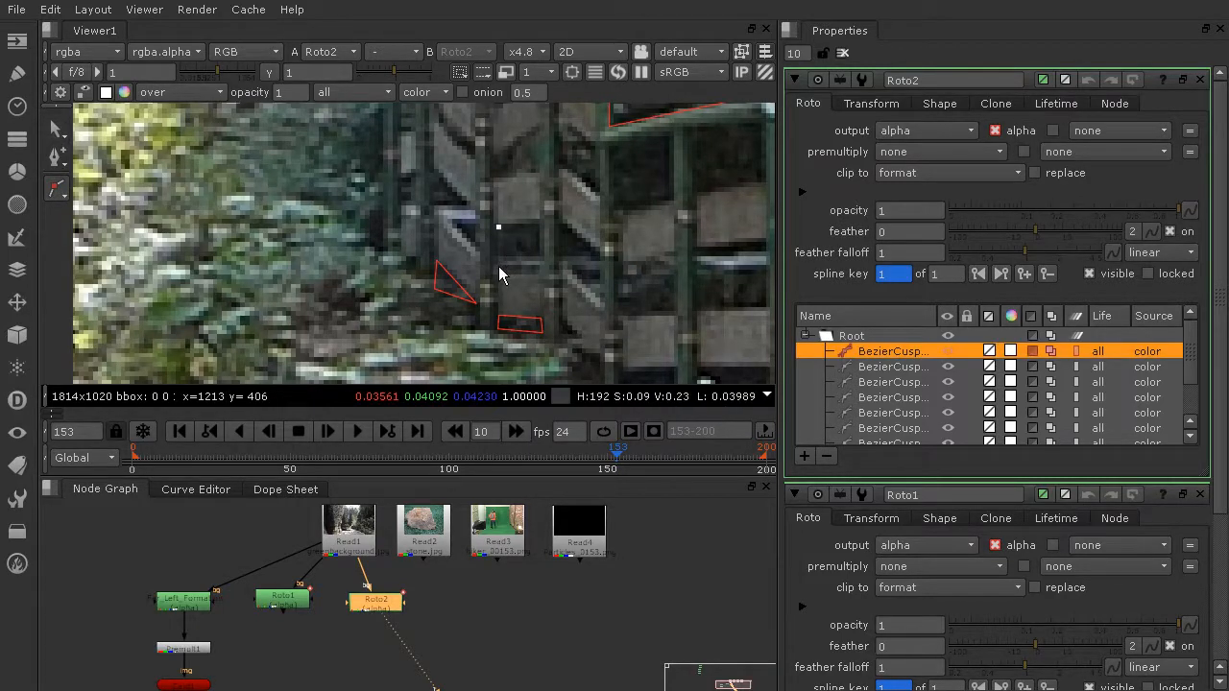
left_click(540, 270)
left_click(539, 220)
left_click(499, 229)
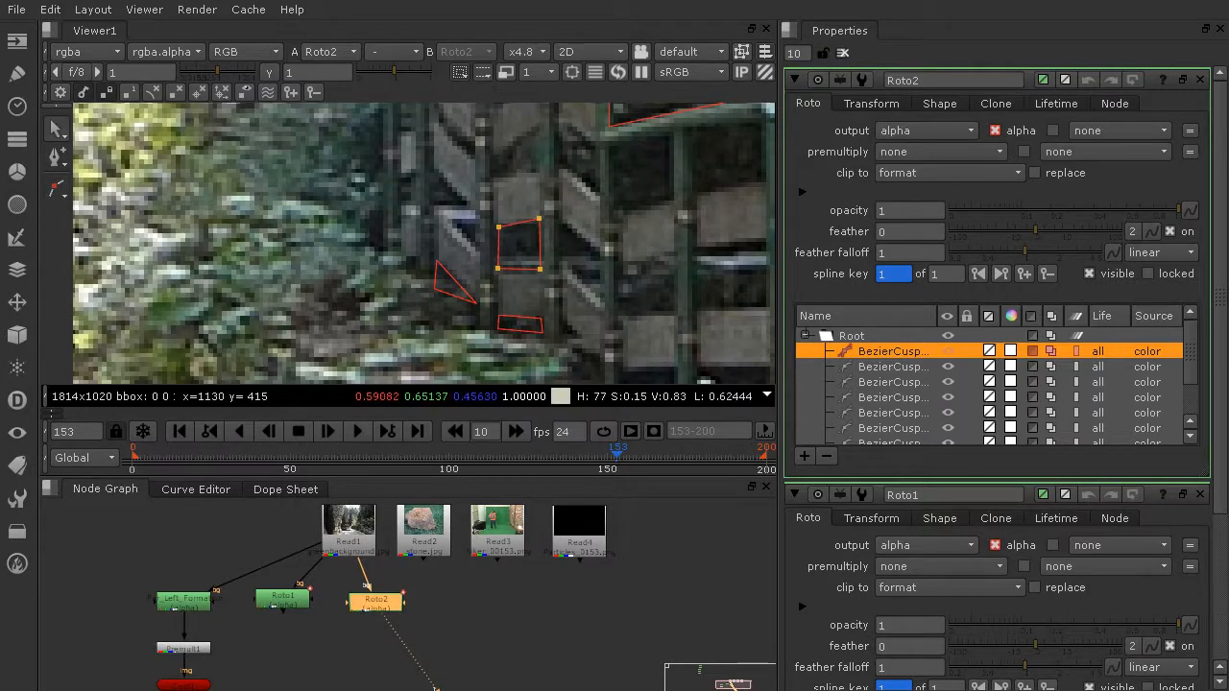
Outline the slanted gap between the sloping planks of the next panel toward the foreground with a closed four-point Cusped Bezier
left_click(56, 189)
left_click(564, 223)
left_click(560, 265)
left_click(601, 300)
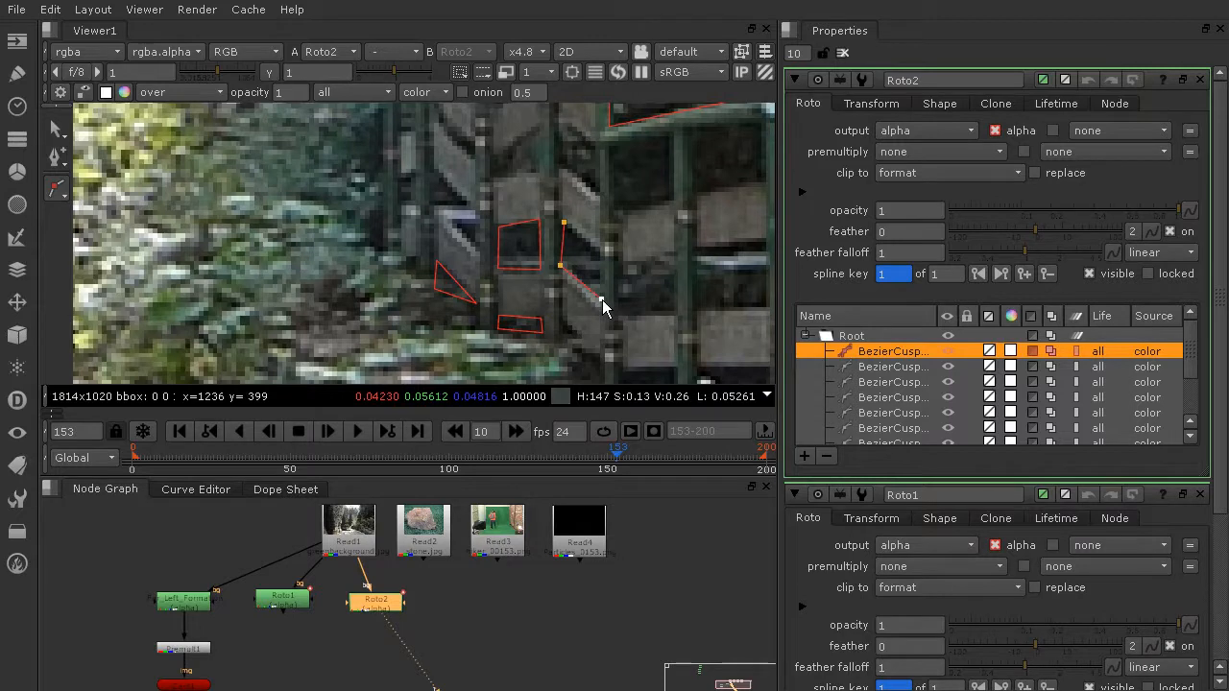
left_click(599, 249)
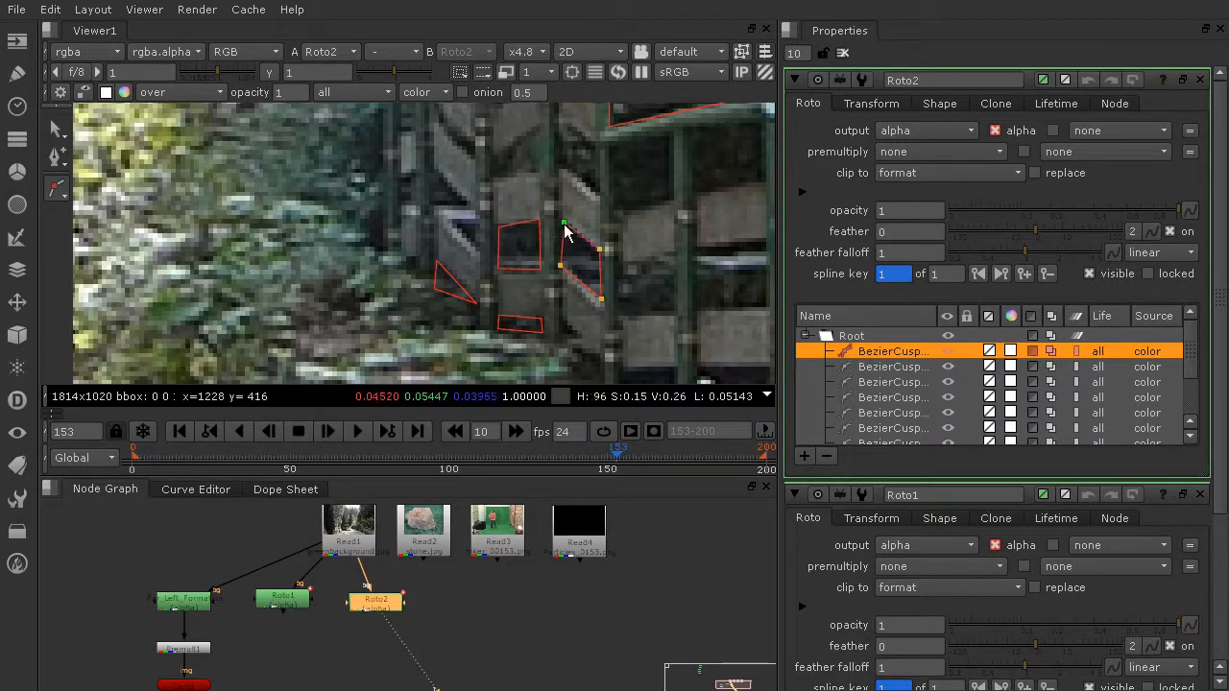
left_click(564, 223)
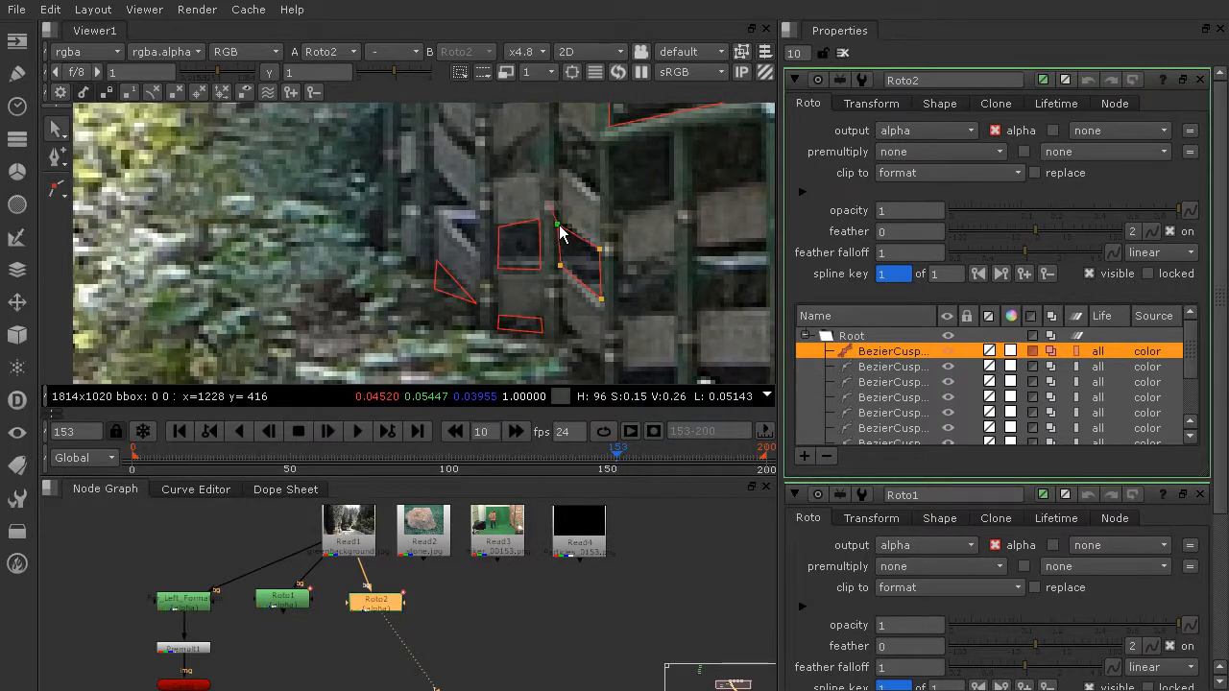
left_click(58, 189)
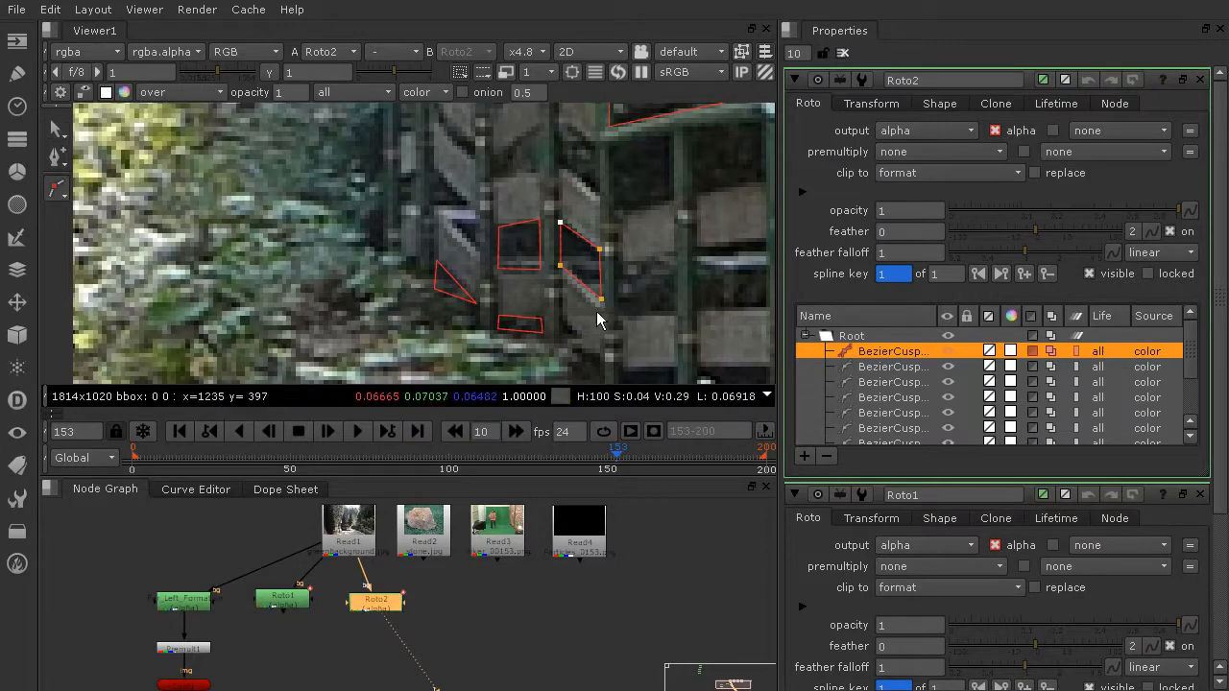
Examine the whole canyon image, from the distant cliffs and tree line down to the path and outlined right-hand formation
scroll(633, 278, "down", 8)
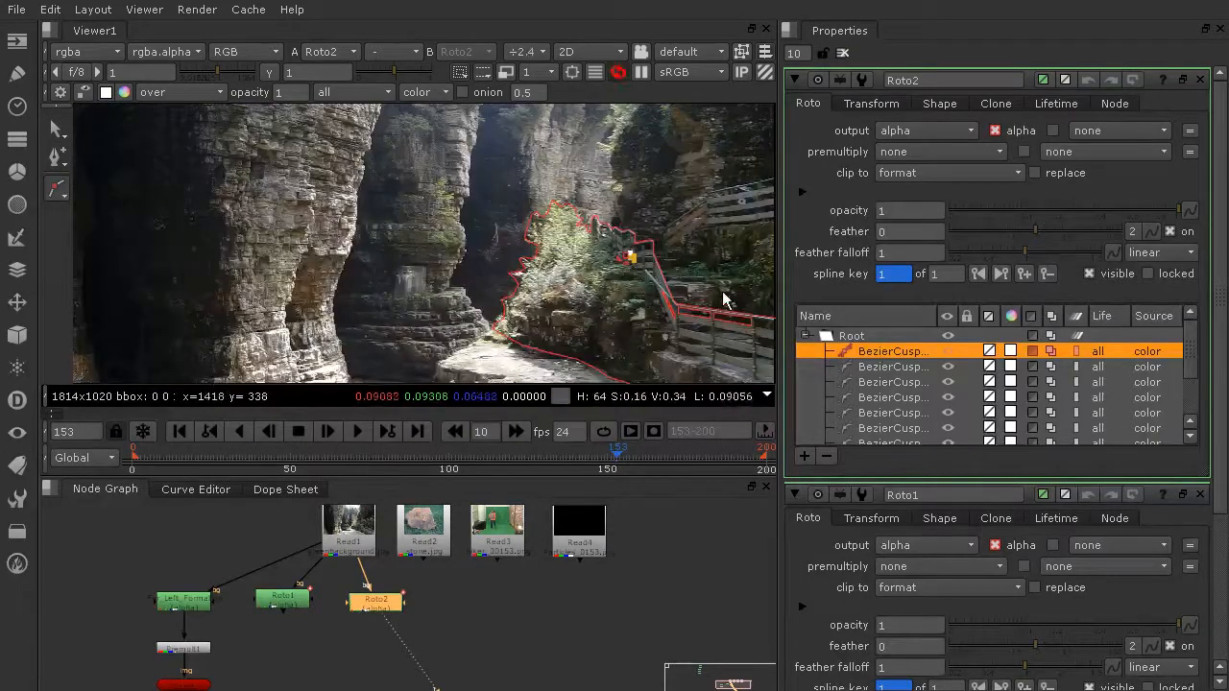
scroll(472, 347, "down", 4)
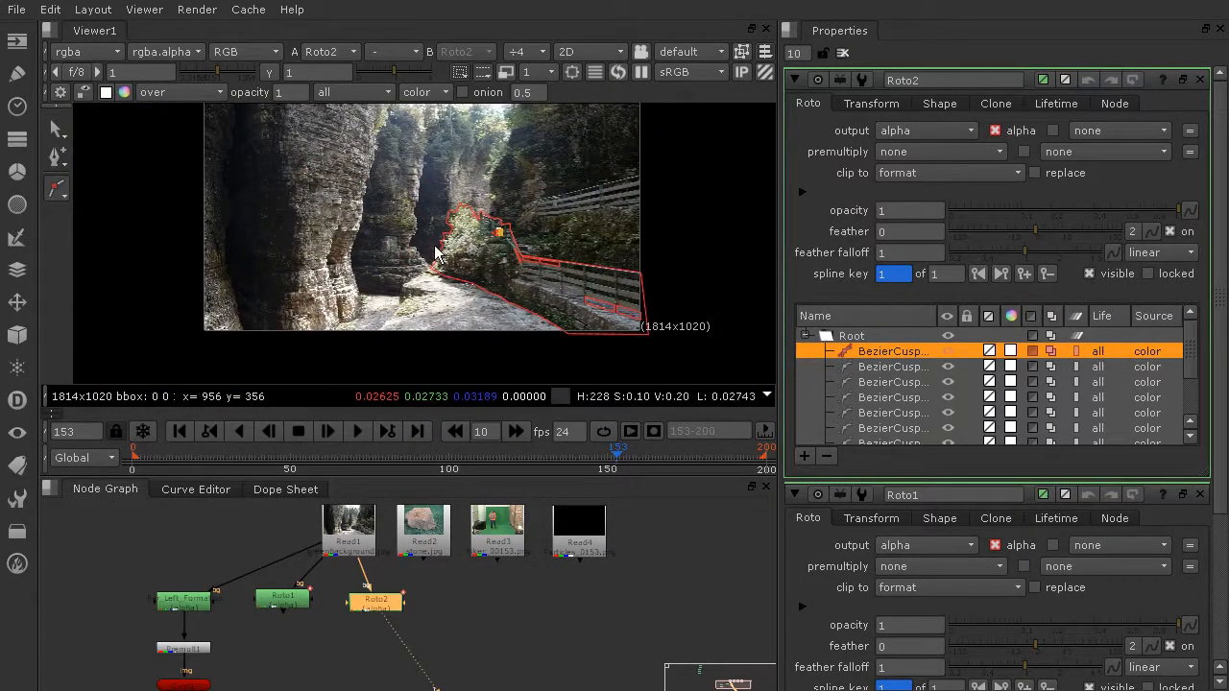
middle_click_drag(439, 238, 445, 260)
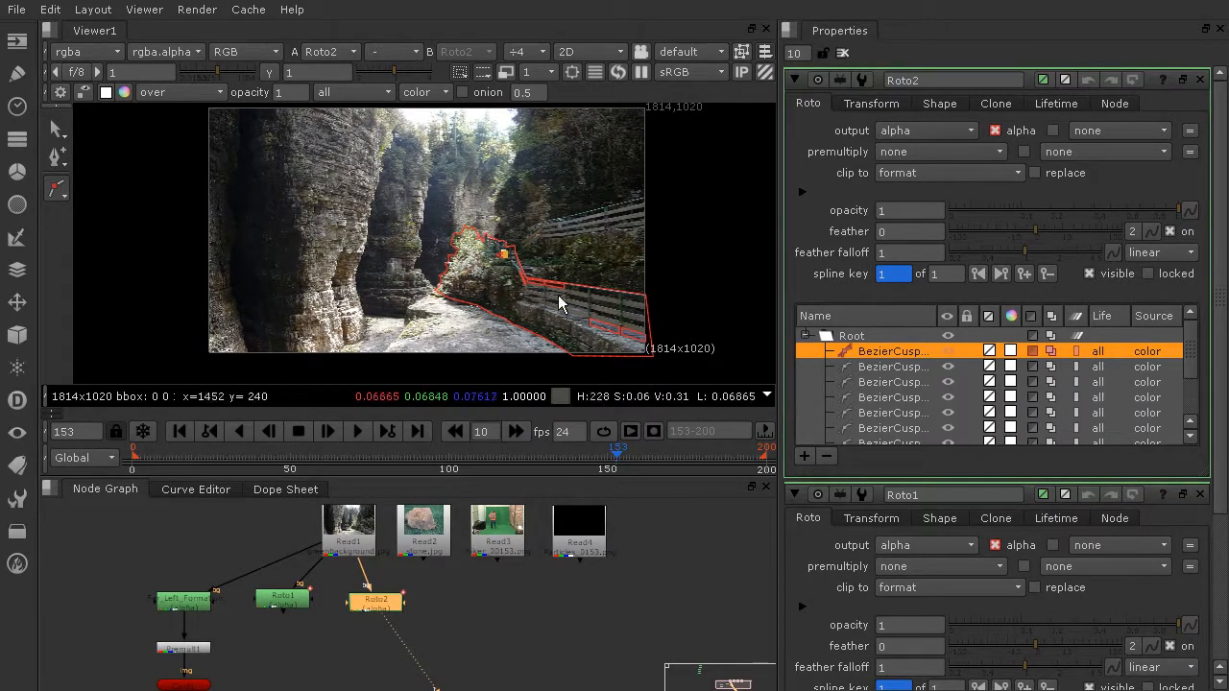
middle_click_drag(602, 223, 617, 246)
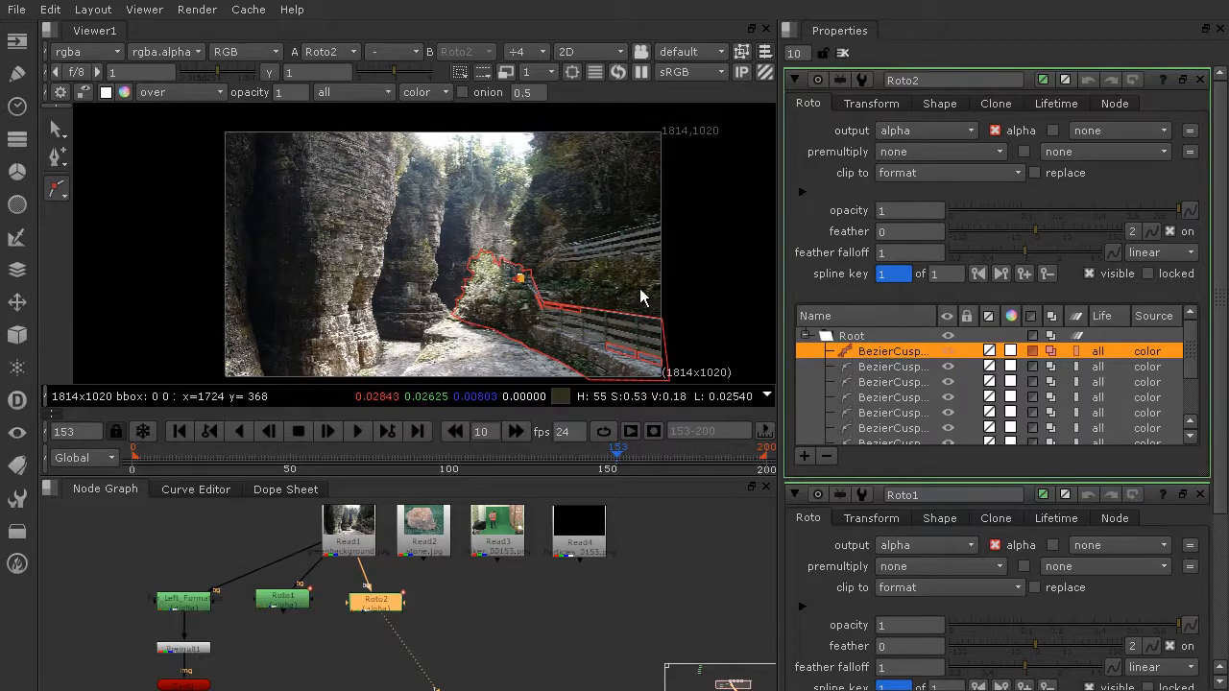
scroll(535, 124, "up", 6)
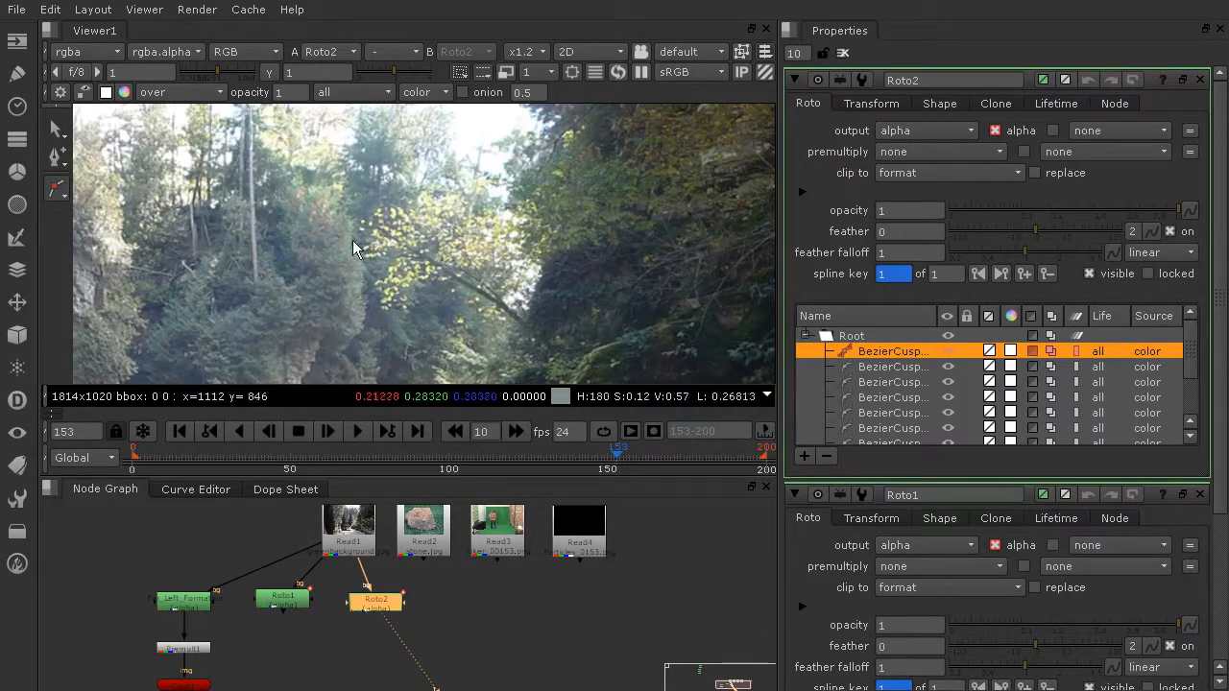
scroll(454, 313, "down", 3)
scroll(668, 210, "down", 2)
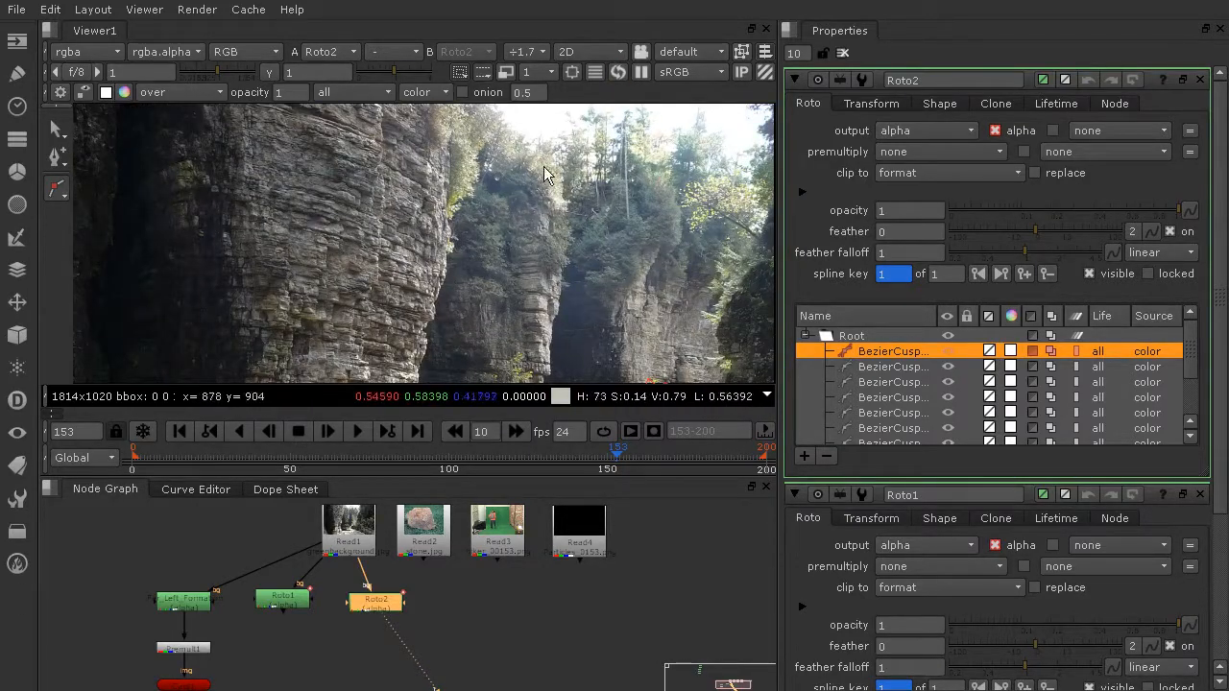
scroll(511, 278, "down", 2)
middle_click_drag(534, 336, 545, 249)
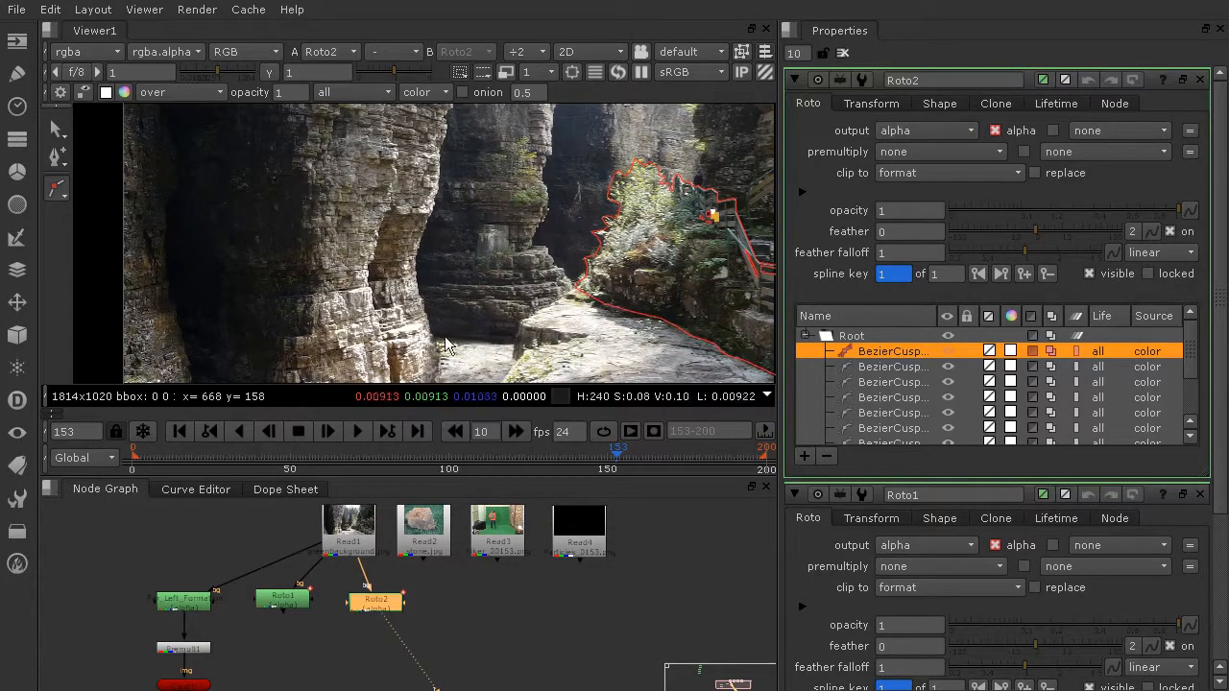
middle_click_drag(546, 205, 316, 408)
mouse_move(369, 282)
middle_mouse_down()
mouse_move(396, 240)
mouse_move(371, 275)
middle_mouse_up()
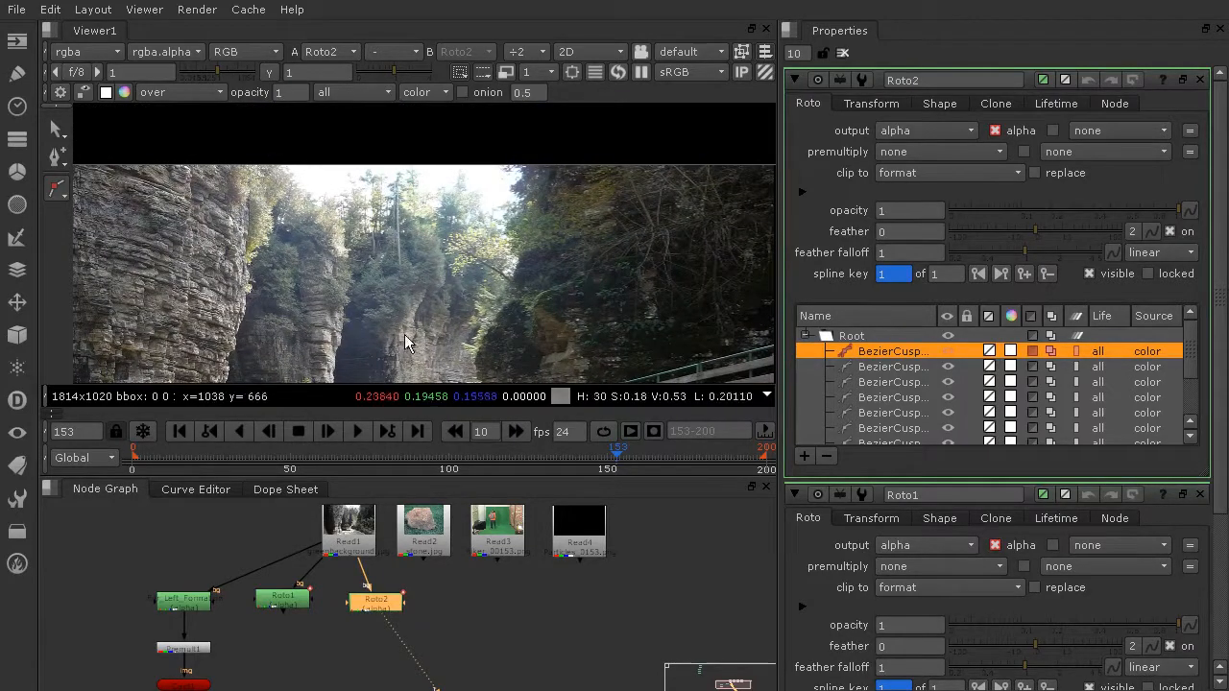
scroll(399, 357, "up", 3)
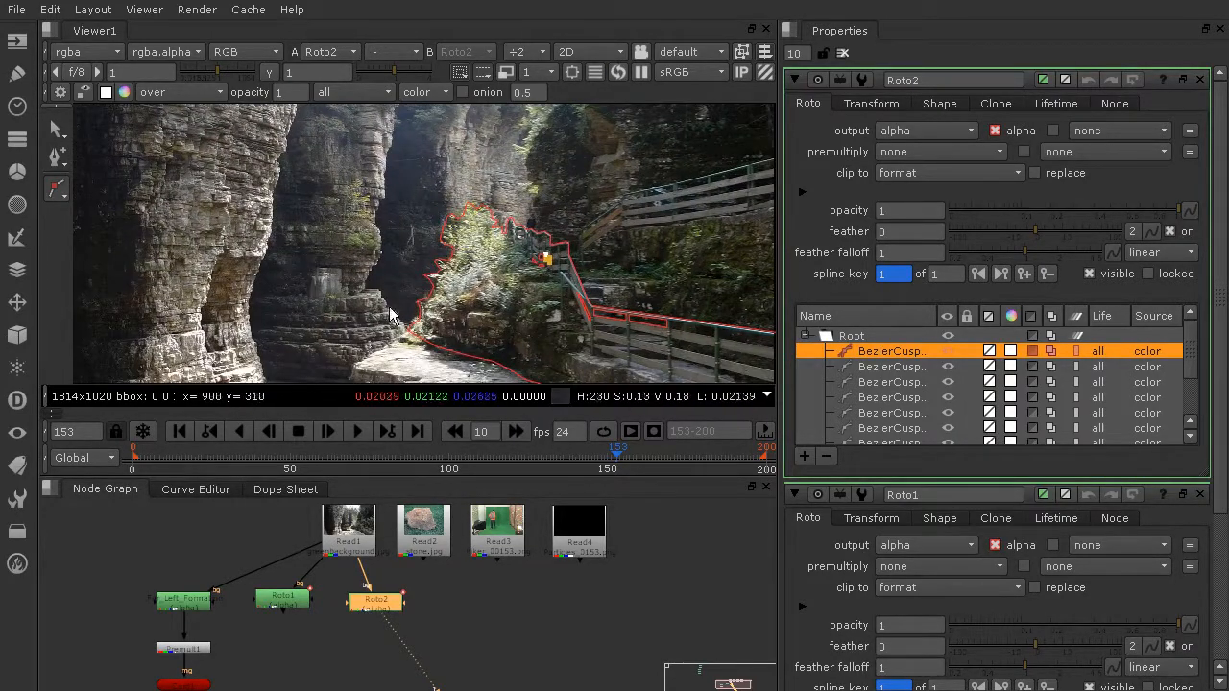
scroll(454, 149, "down", 1)
middle_click_drag(454, 149, 426, 234)
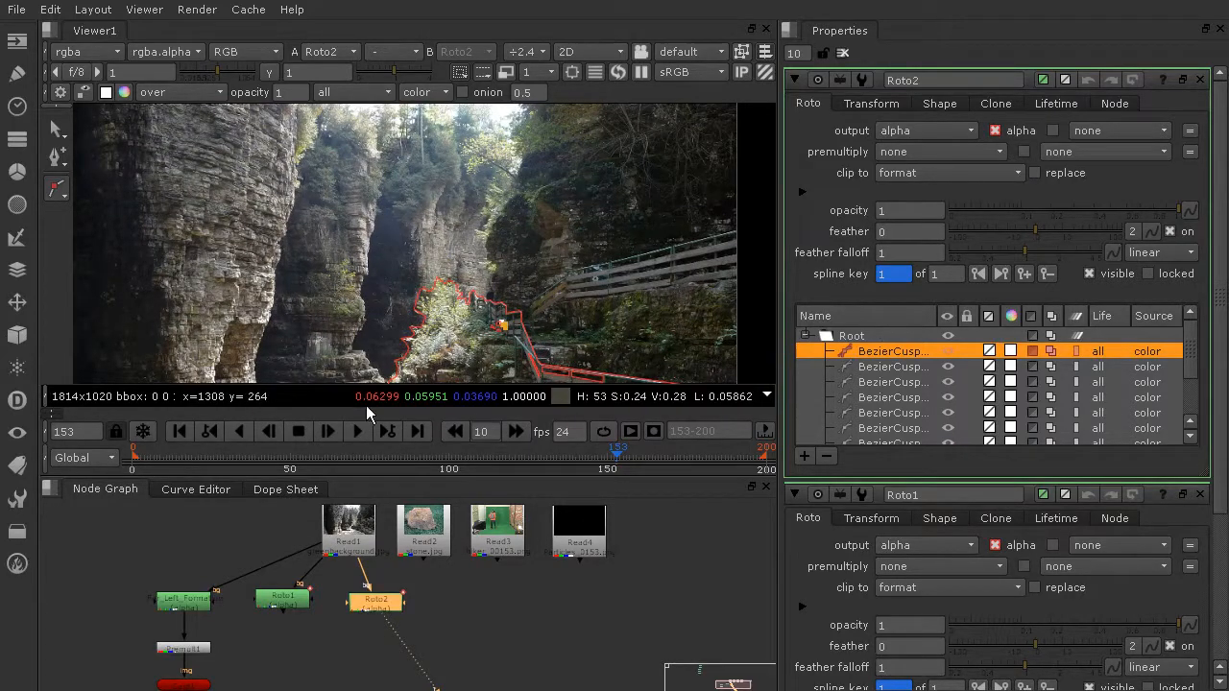
Add another Roto node, connect its background input to Read1 and place it beside Roto2
left_click(533, 578)
key("Tab")
type("roto")
key("Return")
left_click_drag(523, 586, 350, 526)
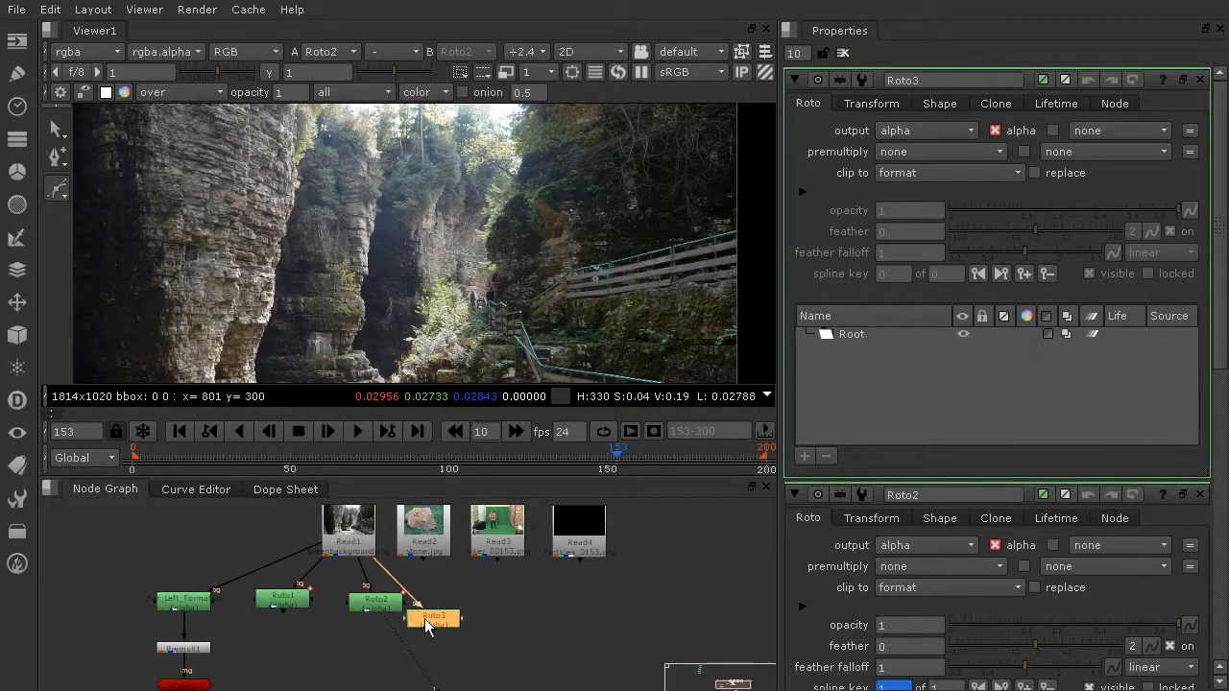
left_click_drag(427, 617, 445, 607)
Start a smooth Bezier above the image's sky and trace it down the middle rock column's right edge toward its base
left_click(55, 191)
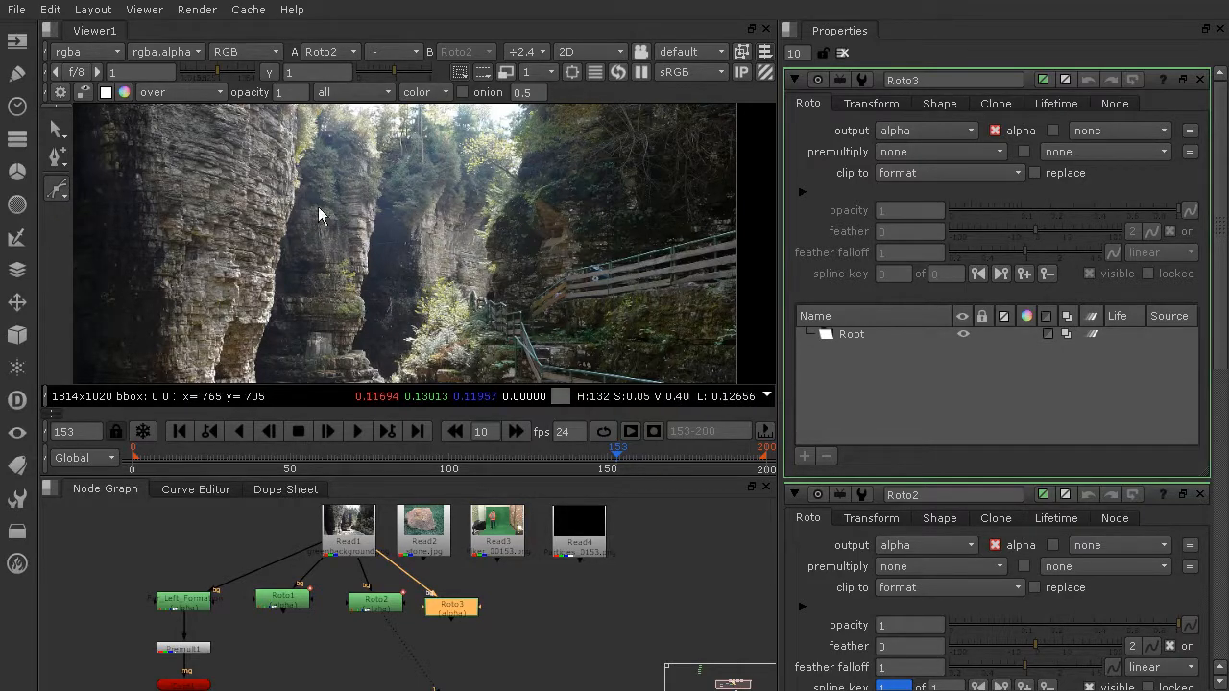
left_click(68, 192)
left_click(103, 190)
middle_click_drag(385, 171, 373, 269)
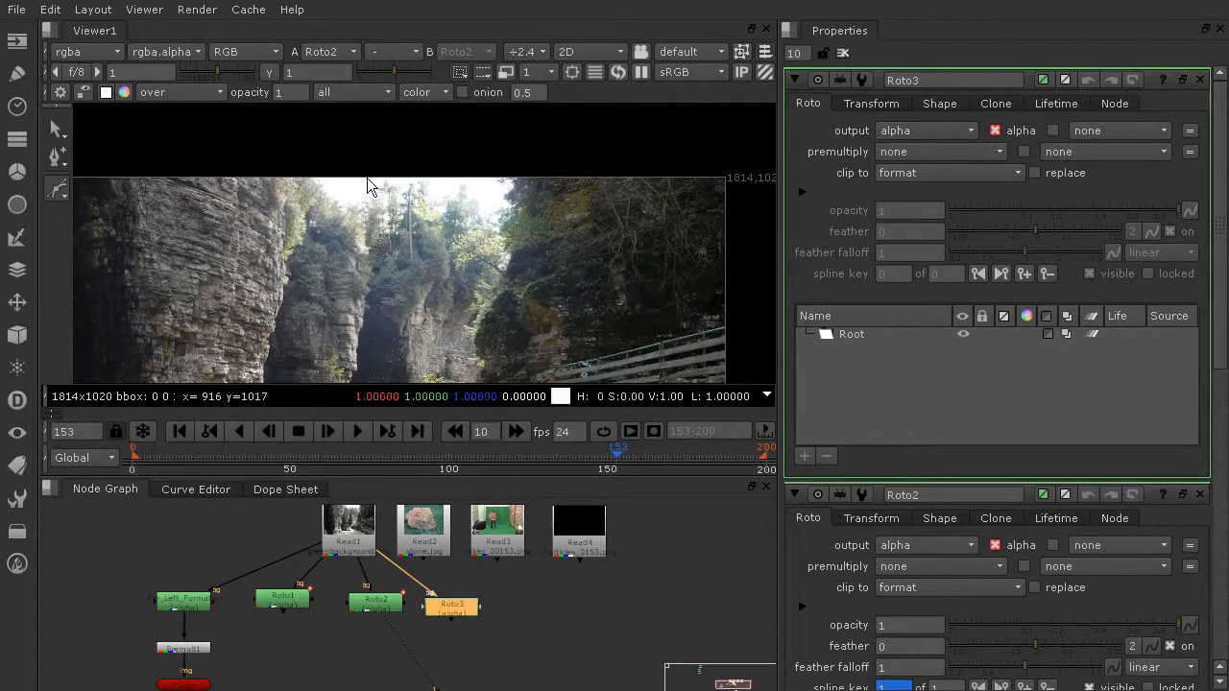
left_click(375, 154)
left_click_drag(355, 253, 355, 291)
middle_click_drag(461, 301, 510, 155)
left_click_drag(396, 205, 394, 213)
left_click_drag(386, 258, 389, 271)
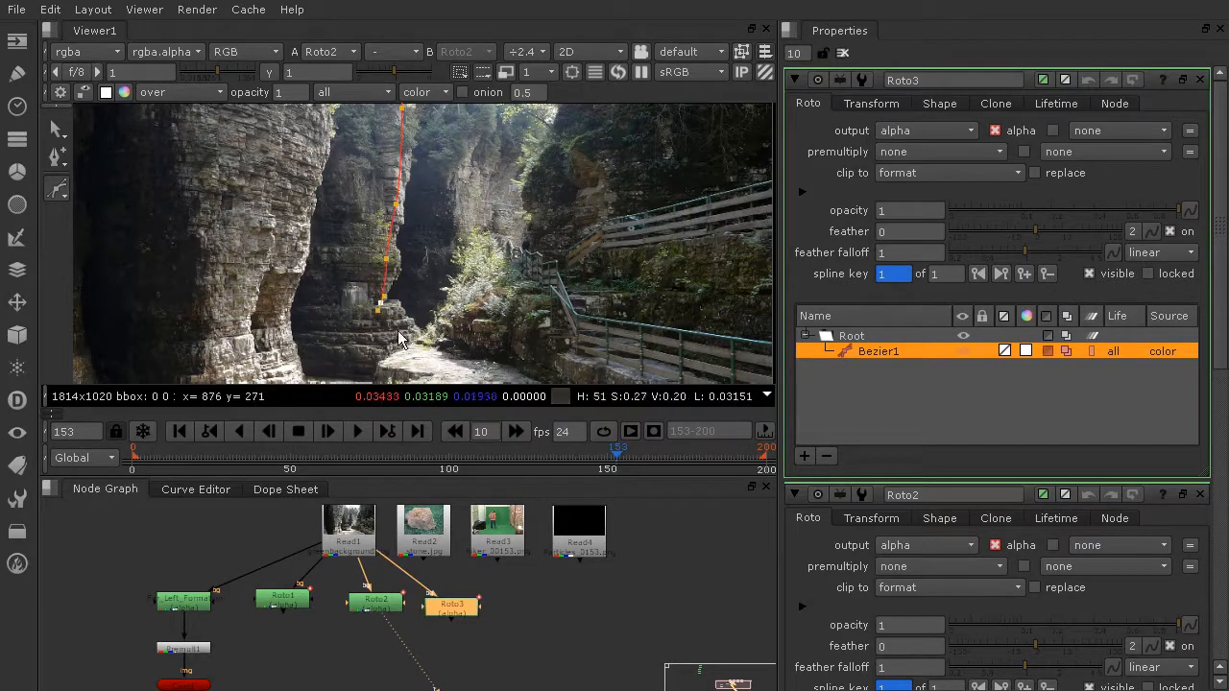
Continue the Bezier along the ground, up the right-hand cliff's edge and above the sky, closing it around the distant background
left_click(503, 360)
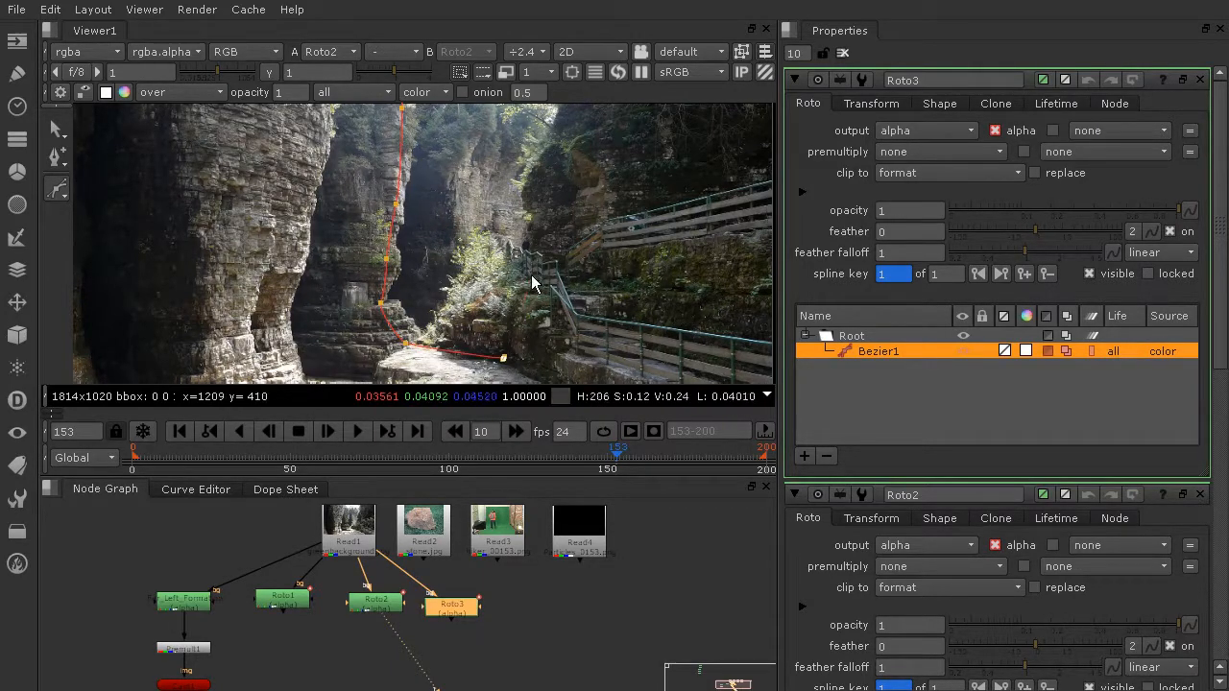
left_click_drag(537, 189, 548, 182)
middle_click_drag(548, 181, 530, 259)
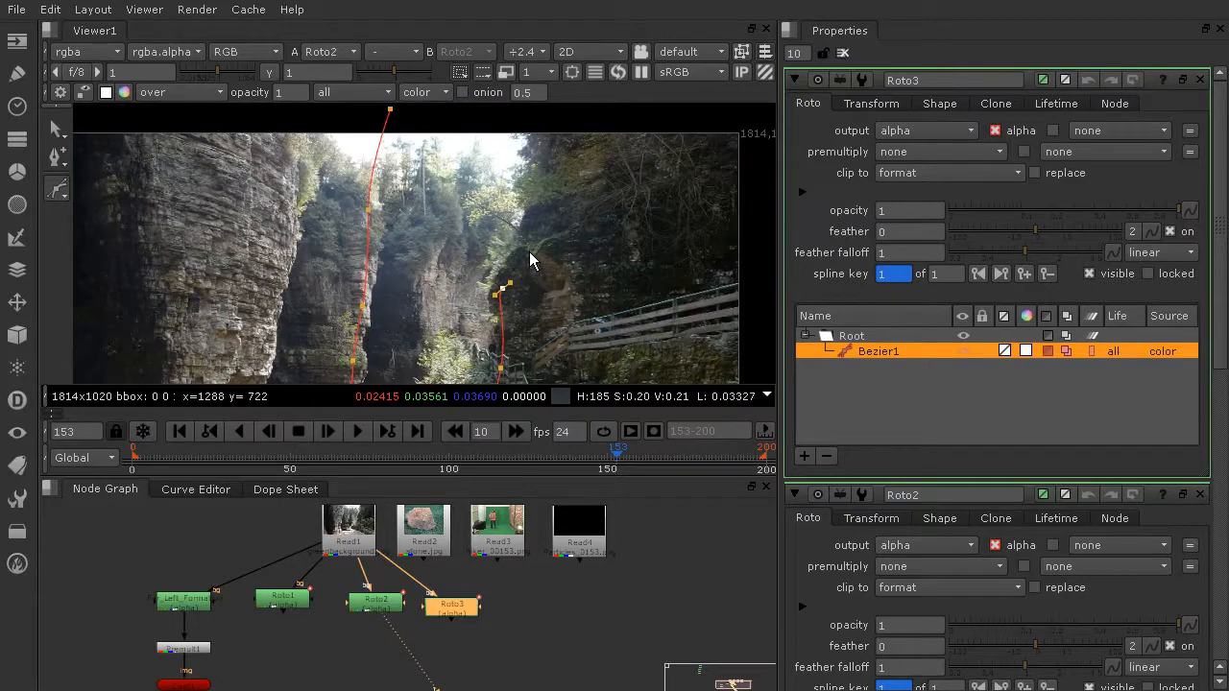
left_click(537, 113)
left_click(389, 111)
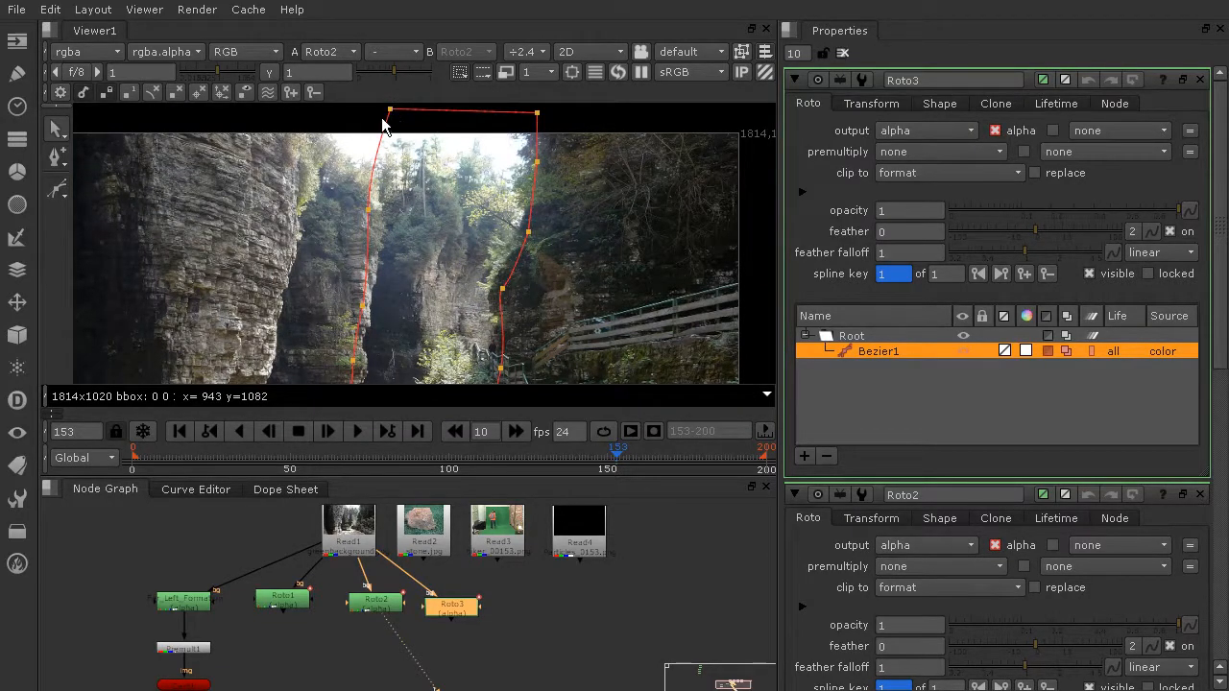
scroll(506, 168, "down", 3)
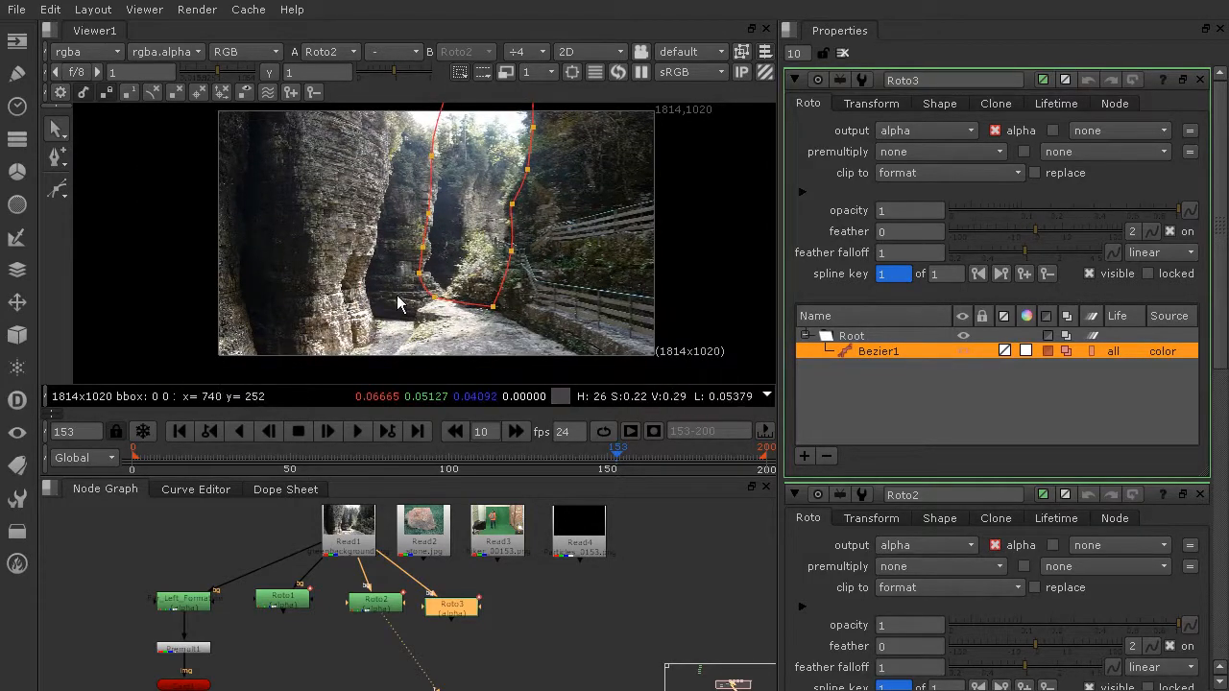
scroll(480, 215, "up", 3)
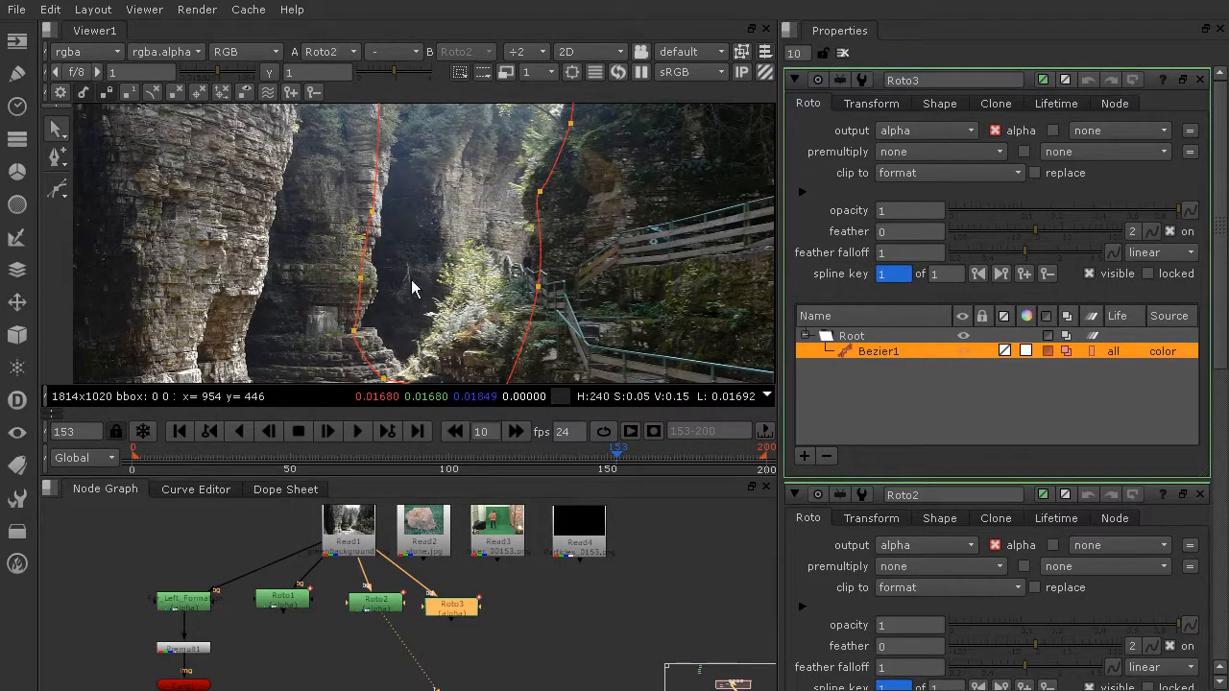
middle_click_drag(419, 304, 417, 225)
middle_click_drag(453, 184, 499, 273)
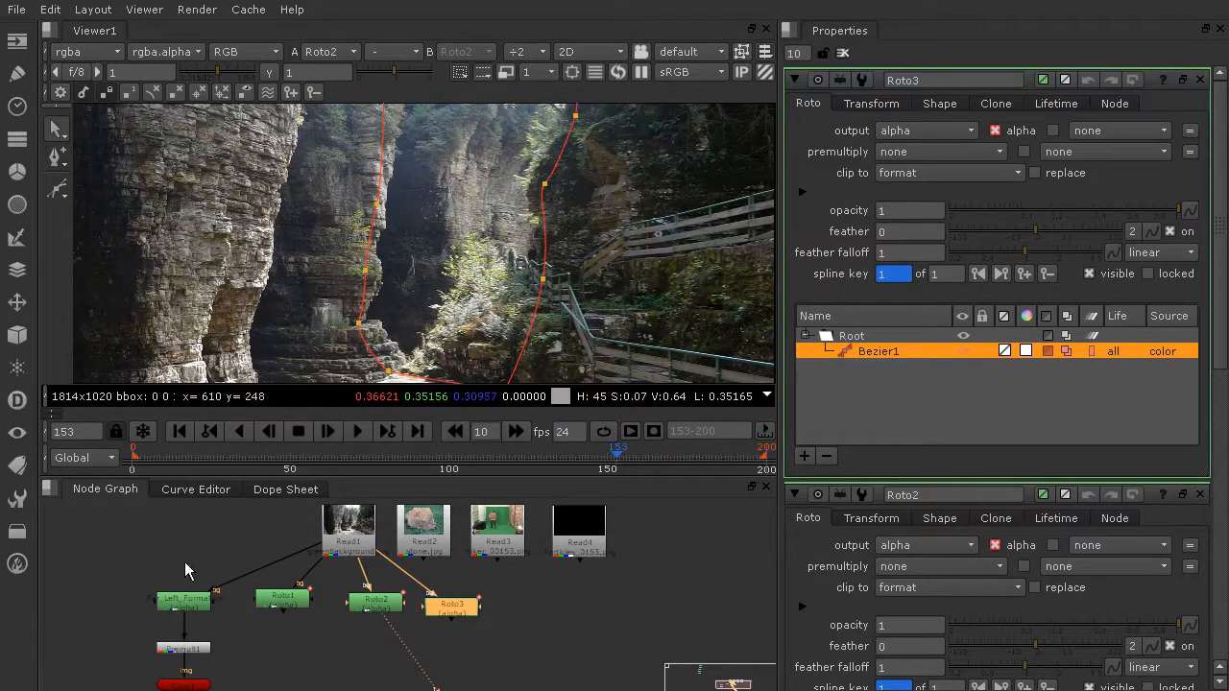
Move the prepared far-right formation Roto node away from the stack of other prepared Roto nodes
scroll(230, 597, "down", 3)
middle_click_drag(243, 596, 555, 607)
middle_click_drag(327, 576, 333, 667)
scroll(342, 613, "down", 3)
middle_click_drag(321, 569, 362, 586)
scroll(344, 561, "up", 5)
left_click_drag(329, 525, 526, 655)
middle_click_drag(594, 655, 497, 522)
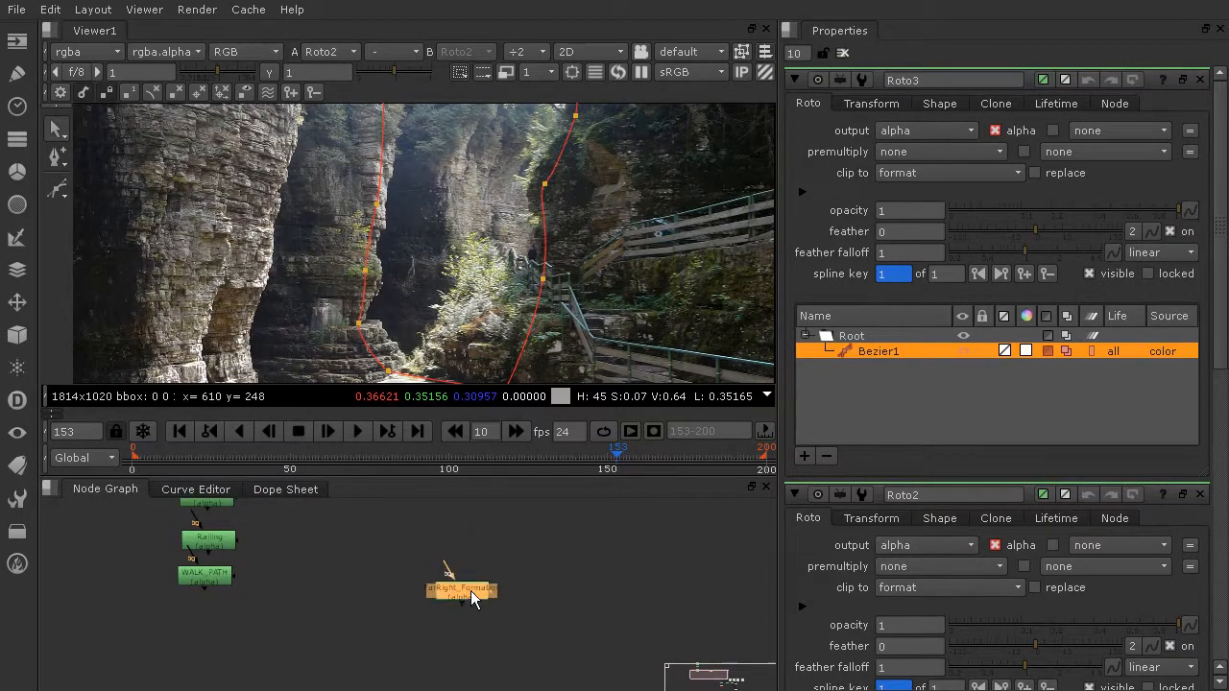
Move Roto1, Roto2 and Roto3 together away from the far-left formation branch, clearing the space below the Read nodes
scroll(475, 585, "down", 3)
middle_click_drag(482, 579, 389, 579)
scroll(465, 584, "down", 2)
middle_click_drag(466, 583, 487, 558)
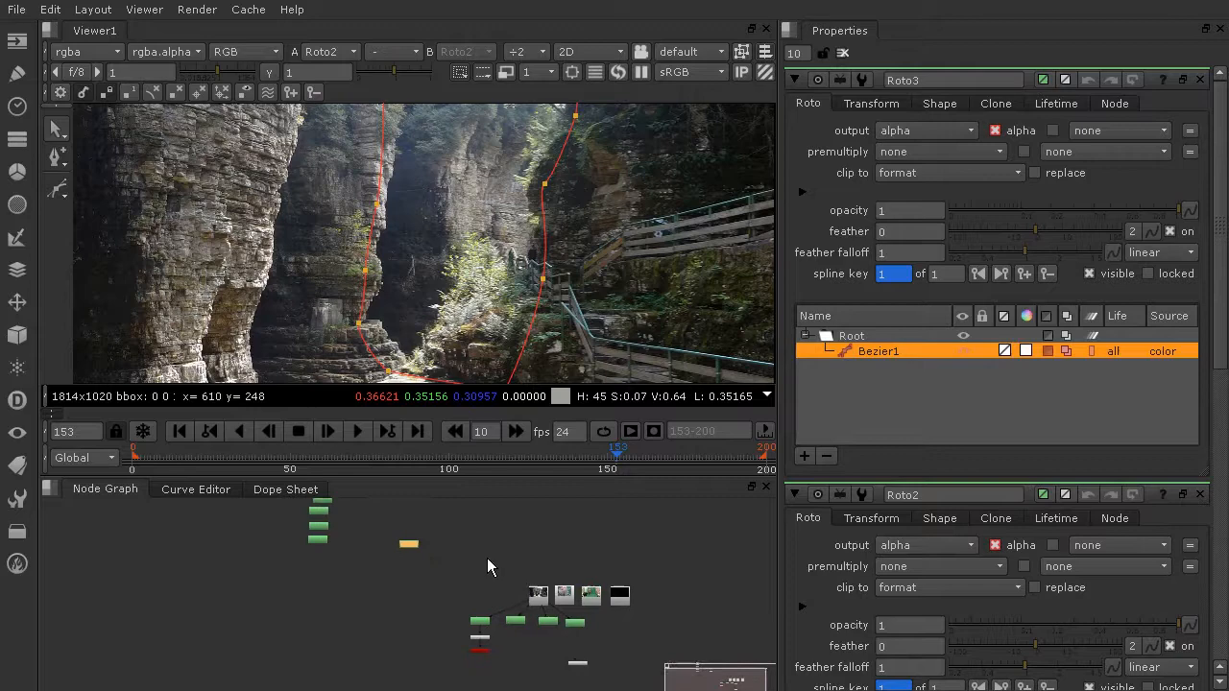
scroll(565, 632, "up", 3)
scroll(391, 607, "up", 2)
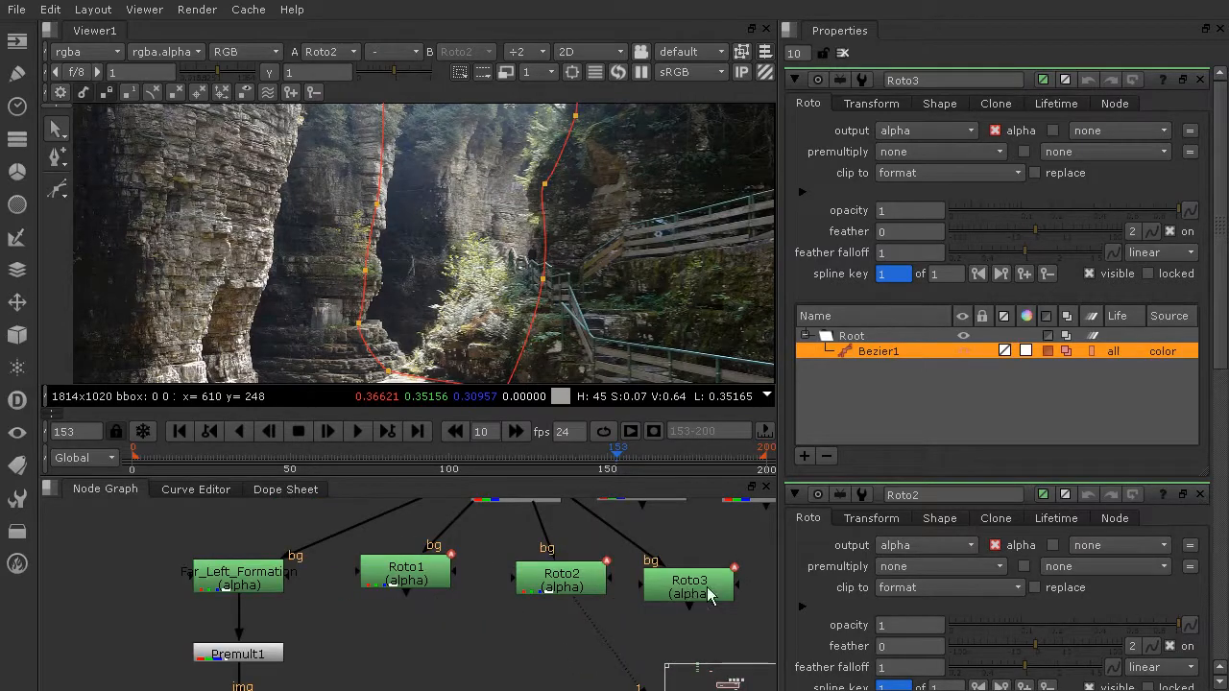
left_click_drag(751, 554, 340, 636)
scroll(543, 610, "down", 3)
middle_click_drag(542, 610, 473, 596)
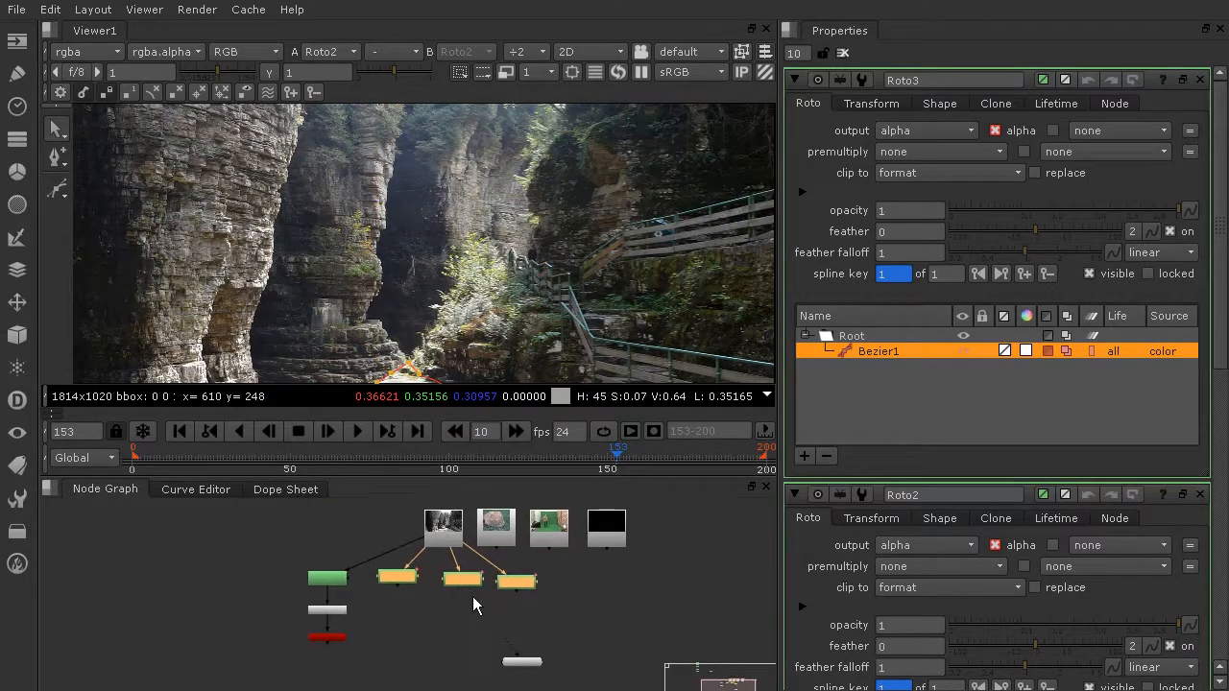
left_click_drag(468, 585, 674, 614)
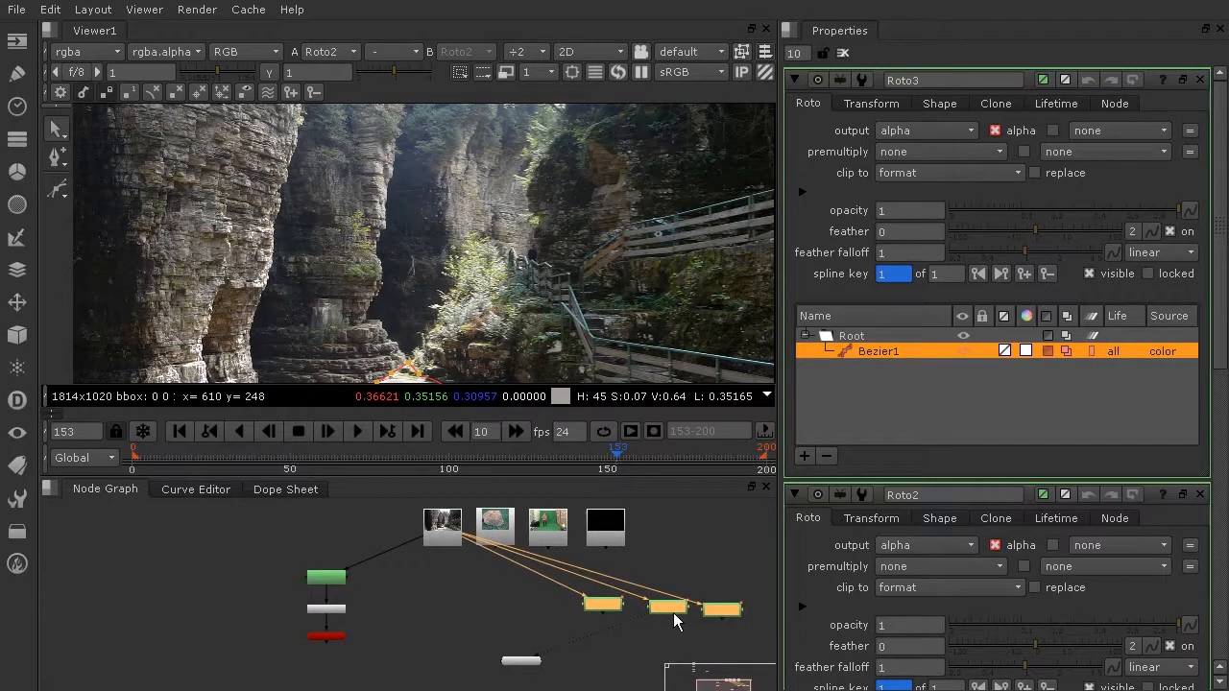
Move the stack of prepared Roto nodes and the far-right formation node into the cleared space beside the far-left formation branch
scroll(589, 670, "down", 4)
left_click_drag(511, 535, 242, 683)
left_click_drag(540, 540, 267, 690)
scroll(554, 600, "down", 4)
middle_click_drag(560, 576, 554, 533)
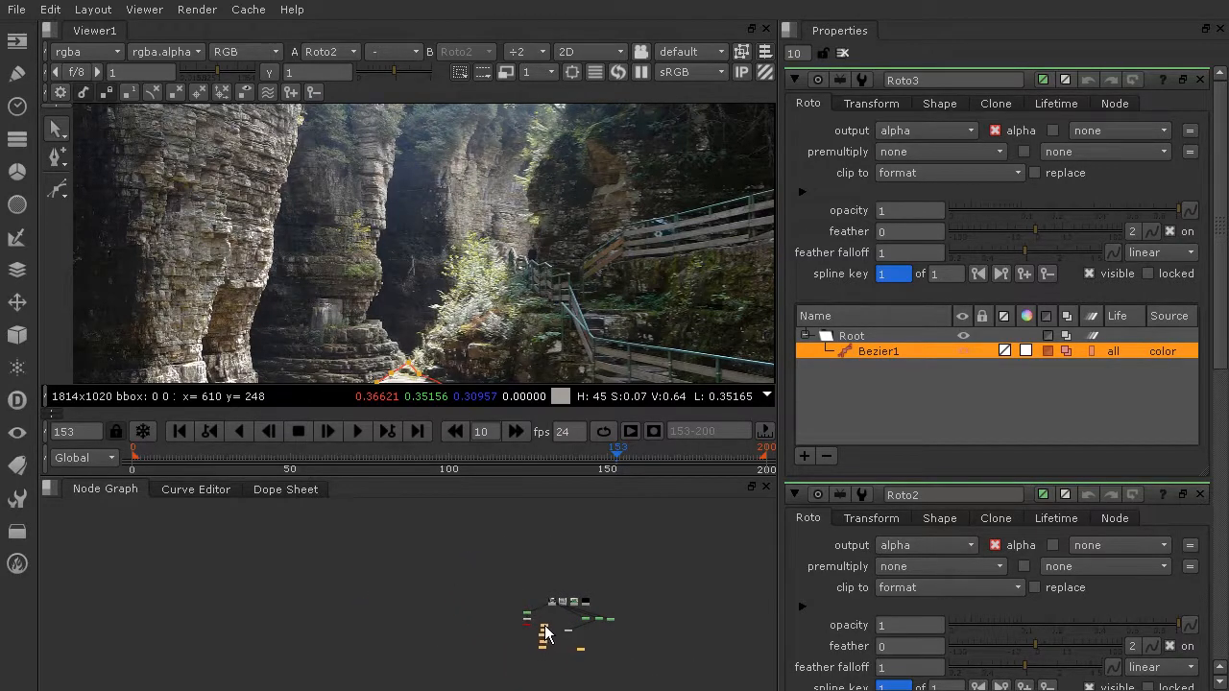
scroll(543, 622, "up", 8)
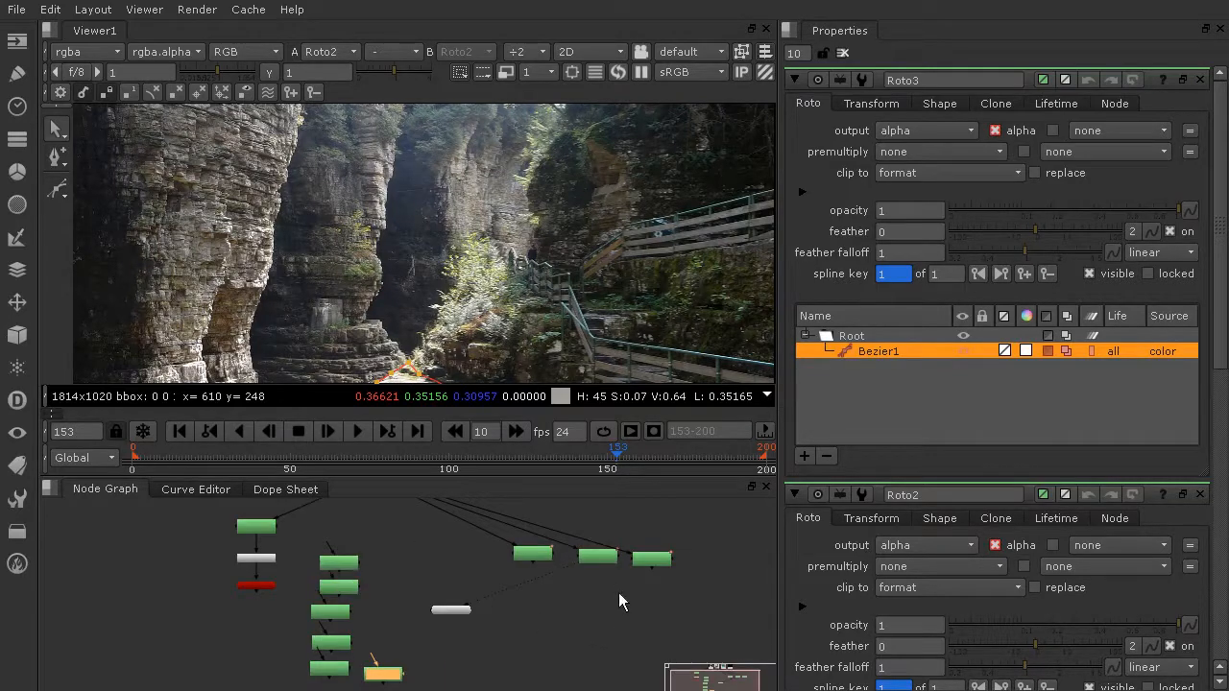